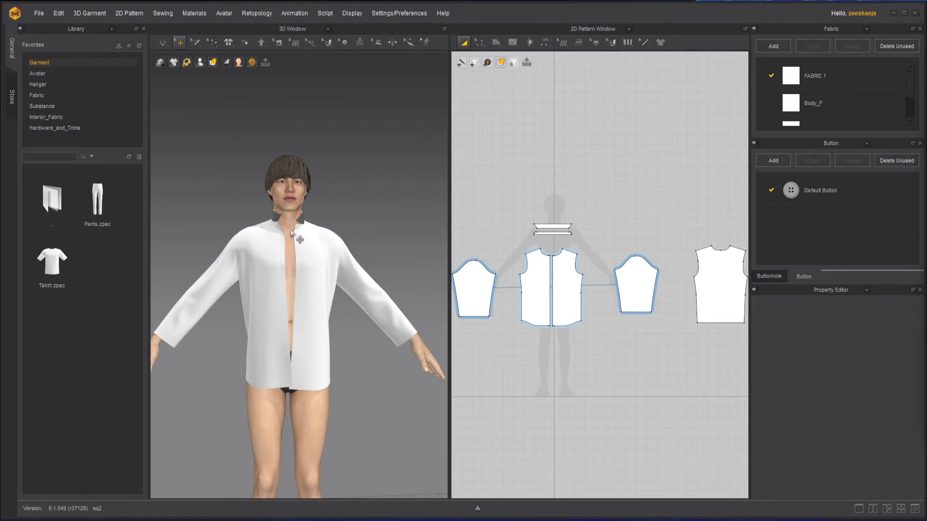
- Run the garment simulation and pull the two shirt front panels apart at the hem
{"action": "right_click_drag", "start_coordinate": [234, 236], "coordinate": [249, 239]}
{"action": "scroll", "coordinate": [276, 246], "scroll_direction": "up", "scroll_amount": 3}
{"action": "scroll", "coordinate": [304, 271], "scroll_direction": "up", "scroll_amount": 3}
{"action": "scroll", "coordinate": [301, 271], "scroll_direction": "down", "scroll_amount": 4}
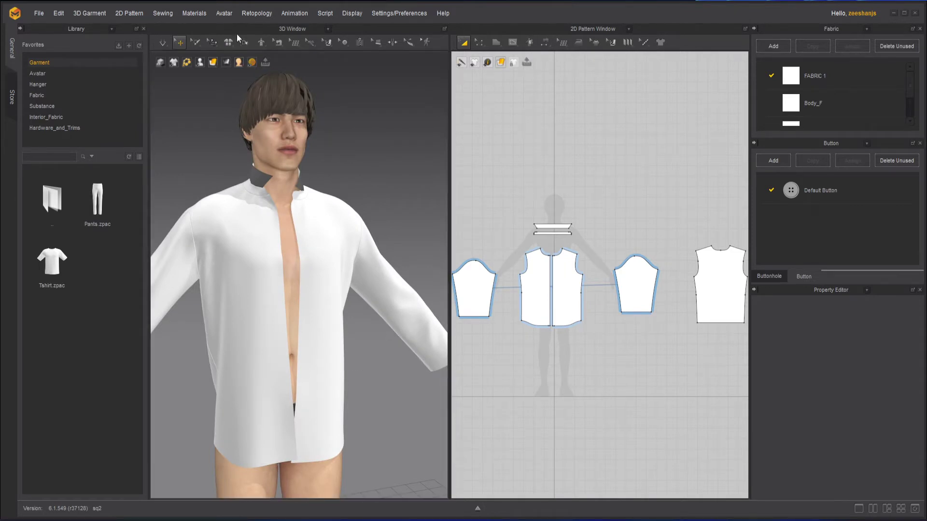
{"action": "left_click", "coordinate": [163, 42]}
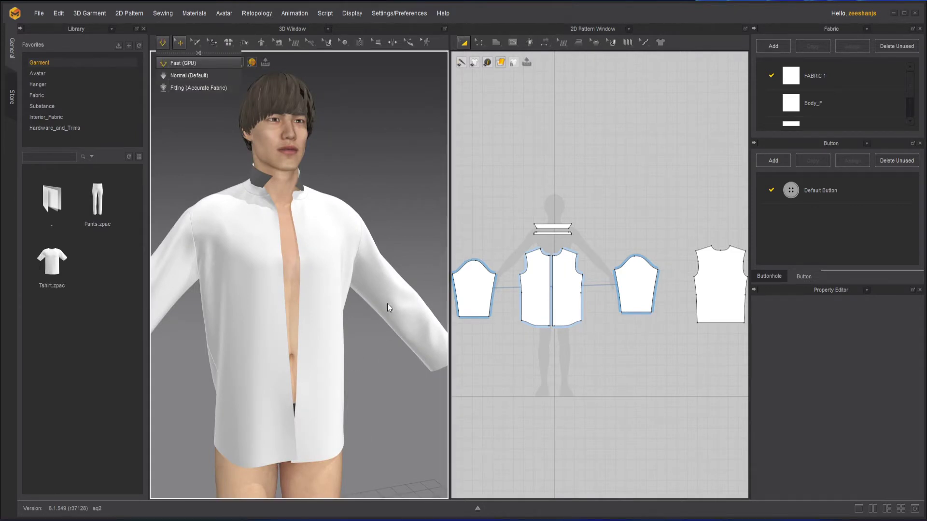
{"action": "left_click", "coordinate": [373, 359]}
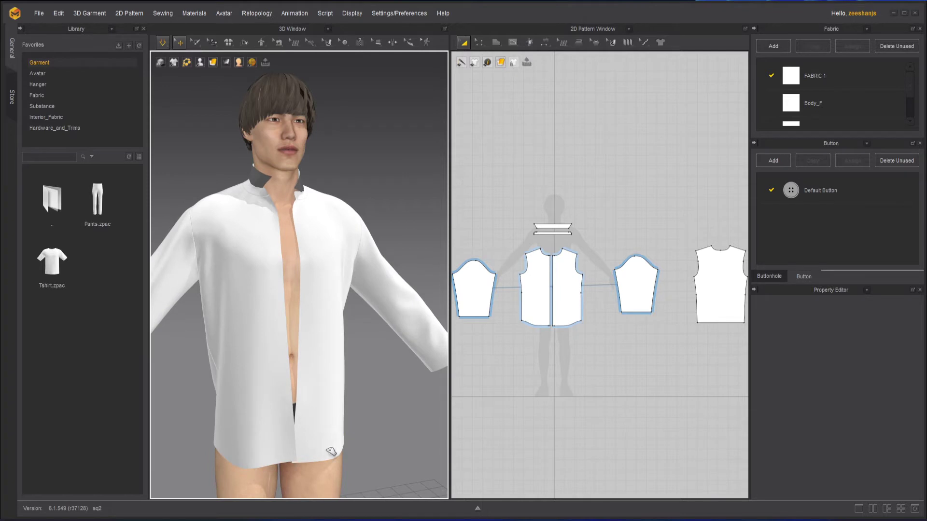
{"action": "left_click_drag", "start_coordinate": [325, 451], "coordinate": [374, 452]}
{"action": "left_click_drag", "start_coordinate": [282, 455], "coordinate": [228, 470]}
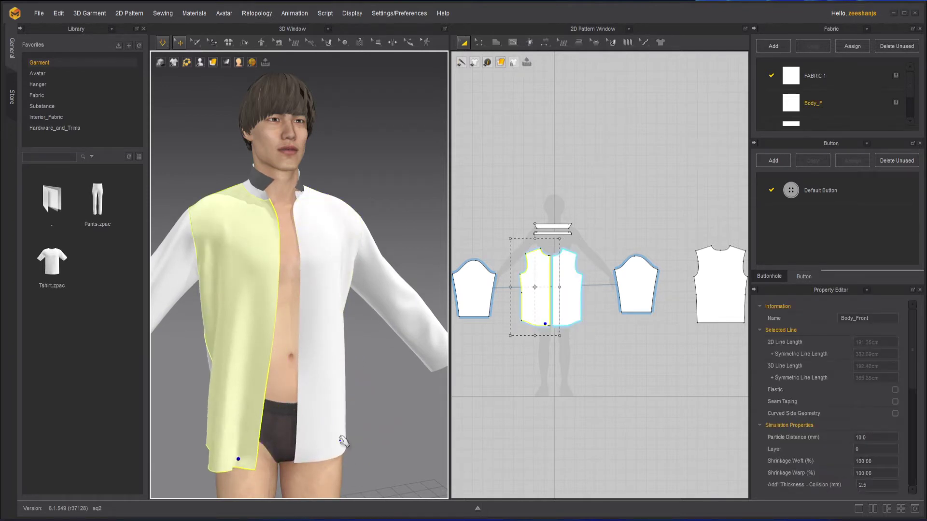
{"action": "left_click", "coordinate": [383, 369]}
- Stop the garment simulation with the open collar and chest area in close view
{"action": "right_click_drag", "start_coordinate": [383, 368], "coordinate": [368, 352]}
{"action": "scroll", "coordinate": [316, 192], "scroll_direction": "up", "scroll_amount": 5}
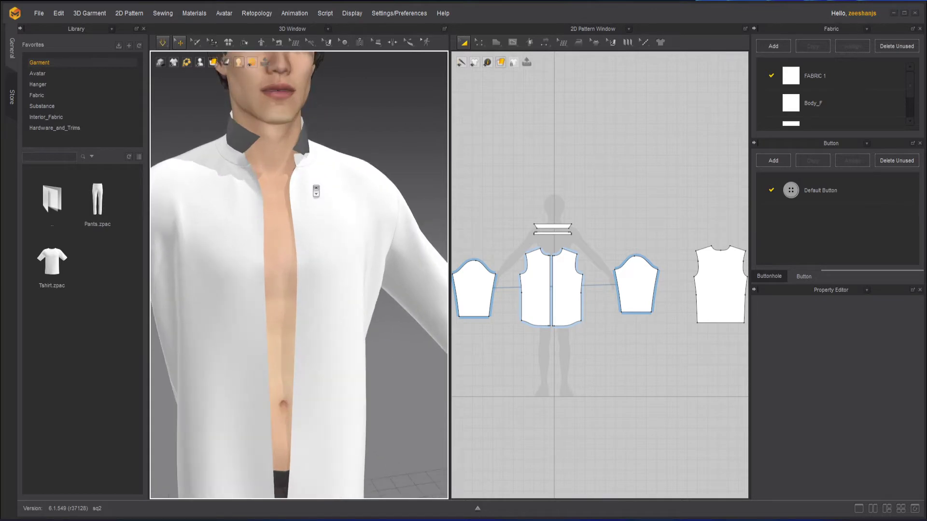
{"action": "scroll", "coordinate": [333, 229], "scroll_direction": "down", "scroll_amount": 4}
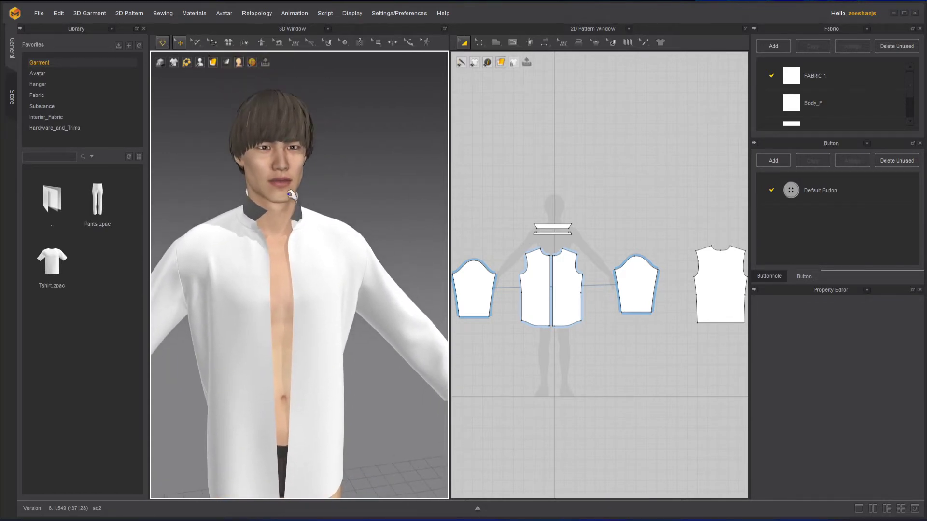
{"action": "scroll", "coordinate": [292, 195], "scroll_direction": "up", "scroll_amount": 4}
{"action": "key", "text": "space"}
{"action": "middle_click_drag", "start_coordinate": [313, 210], "coordinate": [323, 263]}
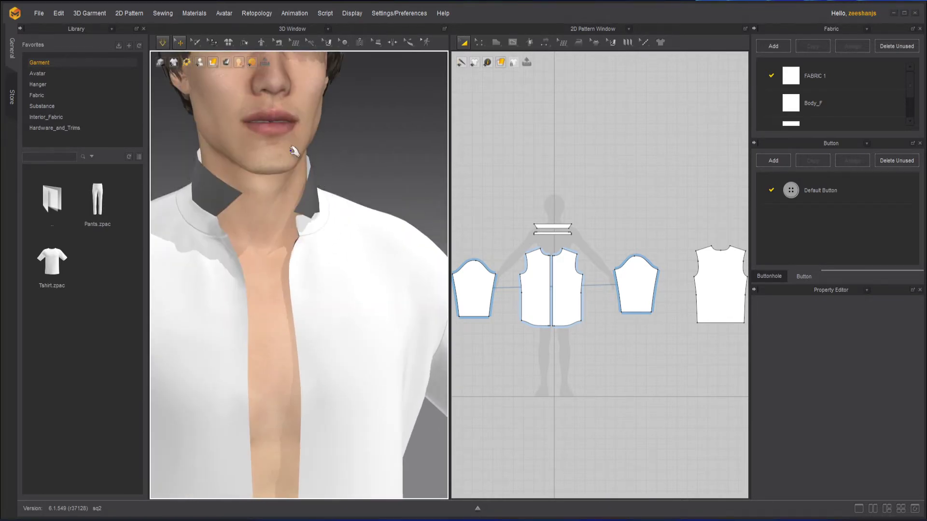
{"action": "left_click", "coordinate": [164, 43]}
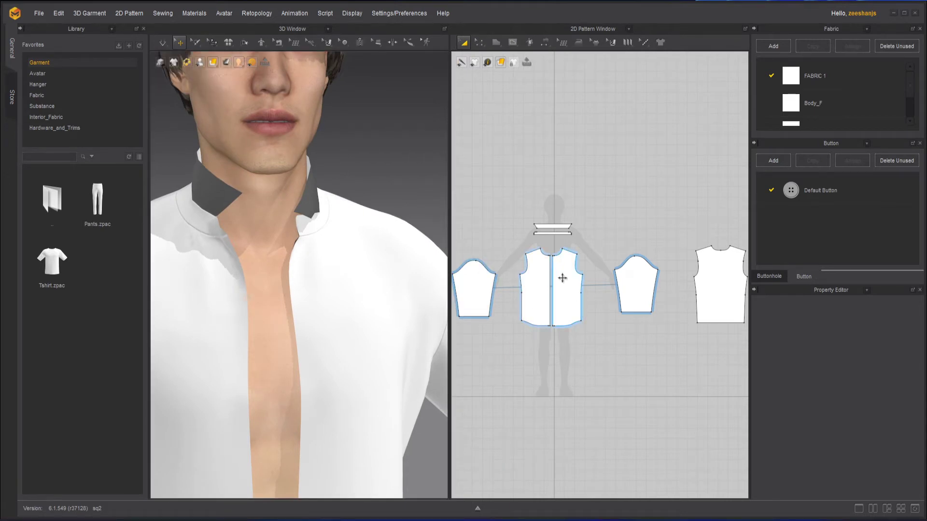
- Add three buttons in a vertical column on the left-hand front pattern, about 3.3 cm from the center edge, starting about 5.25 cm below the neckline
{"action": "scroll", "coordinate": [562, 278], "scroll_direction": "up", "scroll_amount": 5}
{"action": "scroll", "coordinate": [552, 287], "scroll_direction": "up", "scroll_amount": 4}
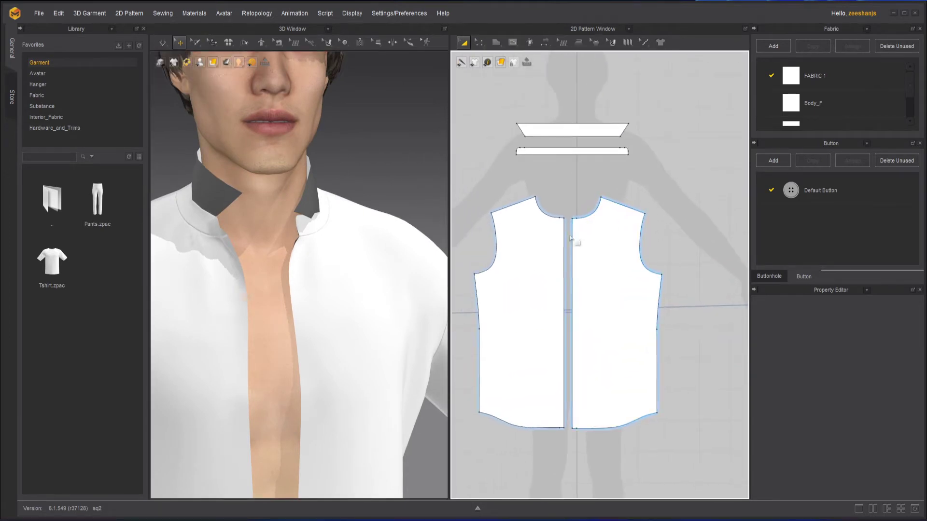
{"action": "left_click", "coordinate": [344, 43]}
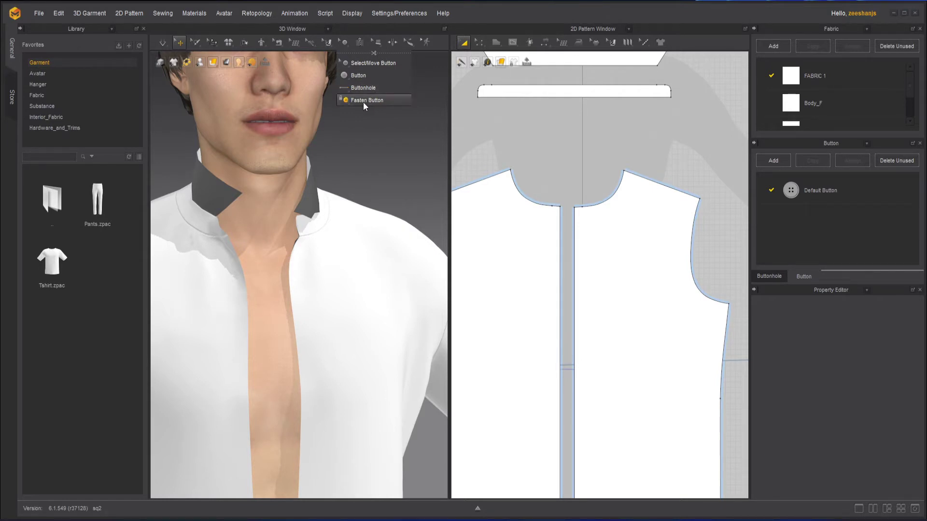
{"action": "left_click", "coordinate": [362, 75]}
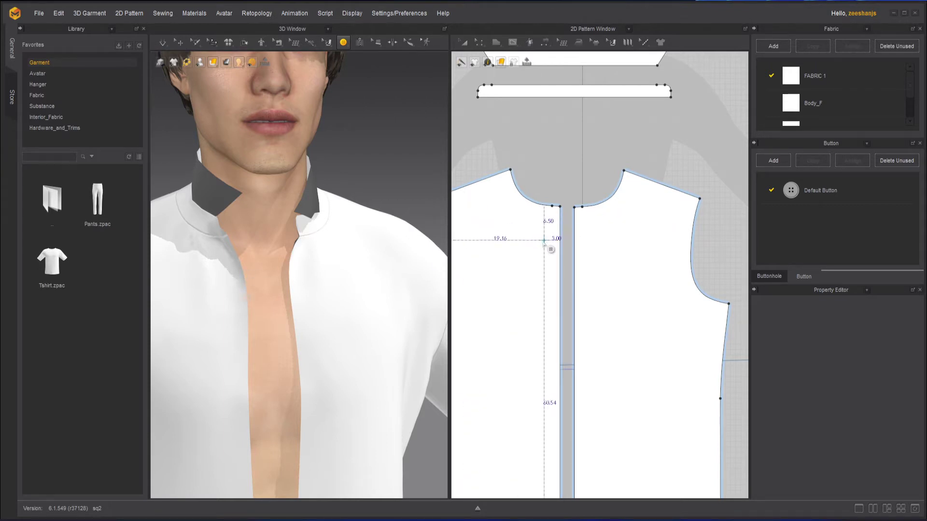
{"action": "scroll", "coordinate": [546, 244], "scroll_direction": "up", "scroll_amount": 3}
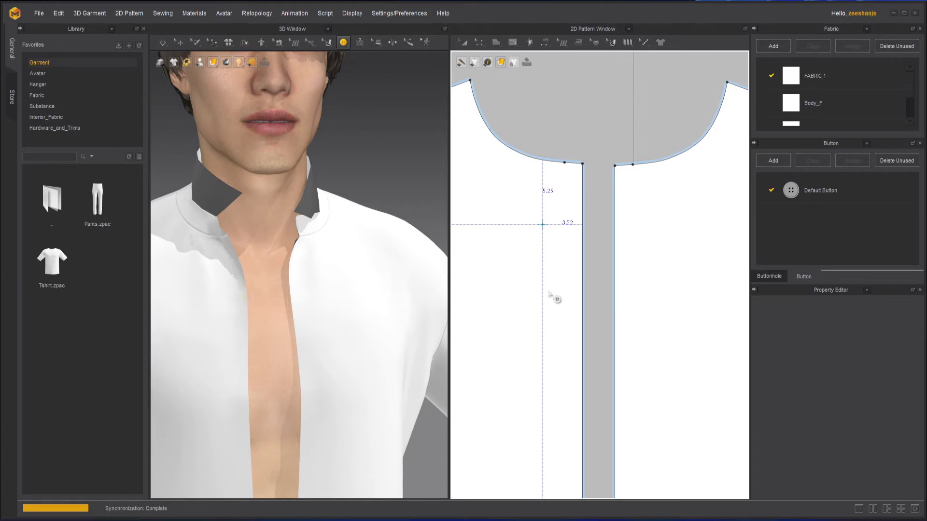
{"action": "left_click", "coordinate": [542, 224]}
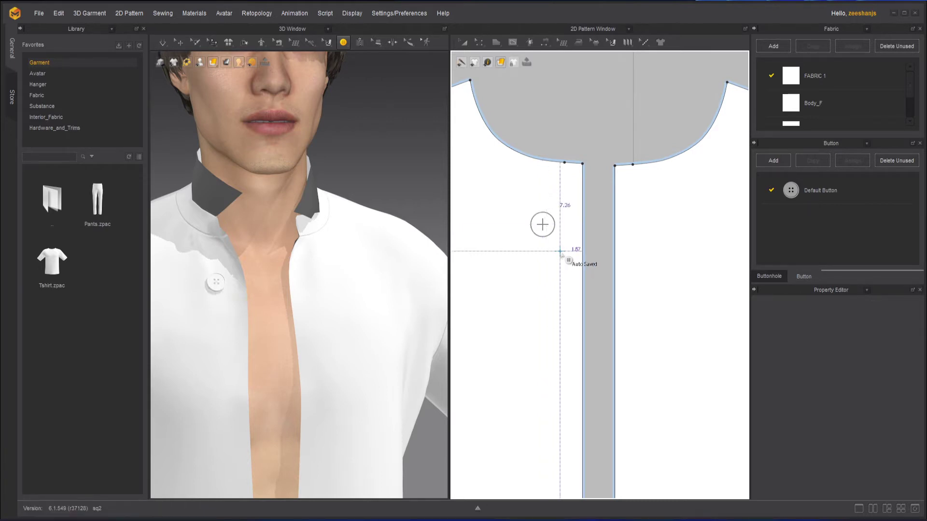
{"action": "left_click", "coordinate": [542, 287]}
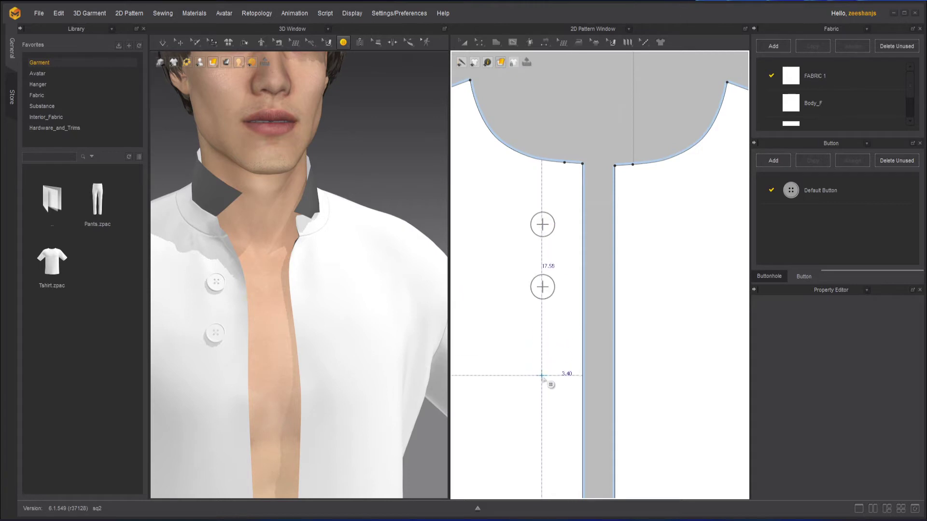
{"action": "left_click", "coordinate": [542, 346]}
- Add a fourth button below the third one, in line with the column on the left-hand front pattern
{"action": "middle_click_drag", "start_coordinate": [551, 398], "coordinate": [558, 227]}
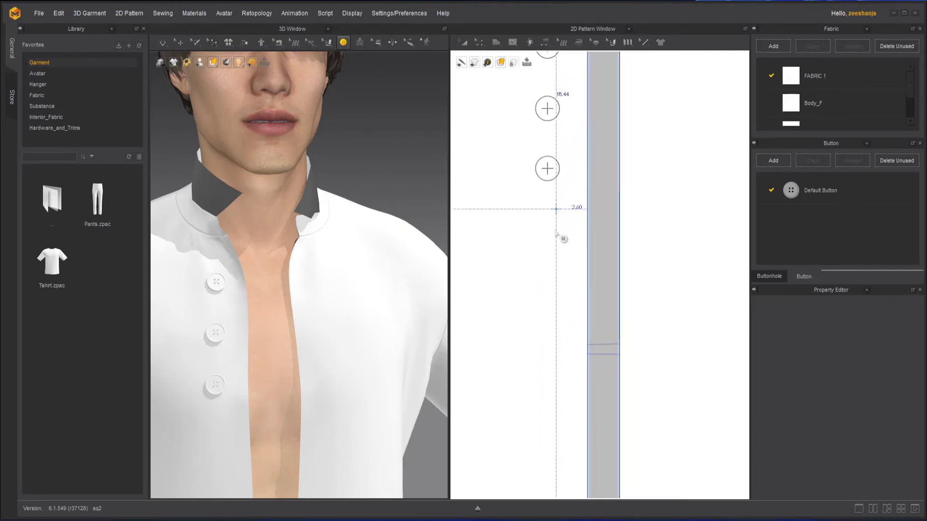
{"action": "scroll", "coordinate": [544, 259], "scroll_direction": "down", "scroll_amount": 5}
{"action": "scroll", "coordinate": [547, 259], "scroll_direction": "up", "scroll_amount": 5}
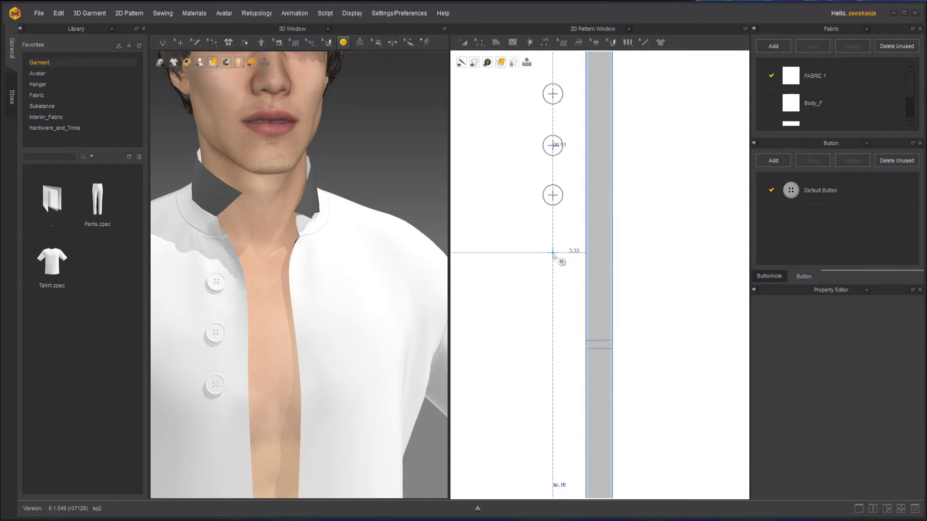
{"action": "left_click", "coordinate": [607, 279]}
{"action": "scroll", "coordinate": [607, 276], "scroll_direction": "down", "scroll_amount": 5}
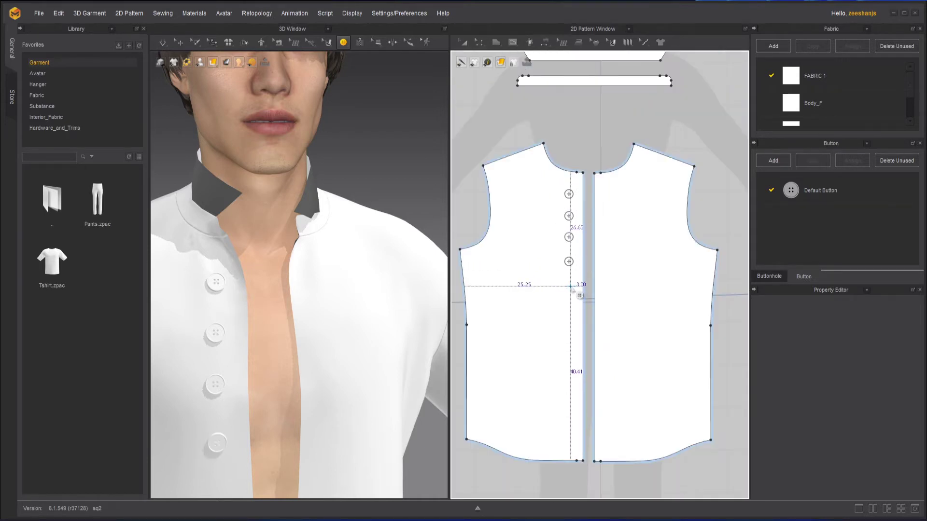
{"action": "scroll", "coordinate": [584, 174], "scroll_direction": "up", "scroll_amount": 5}
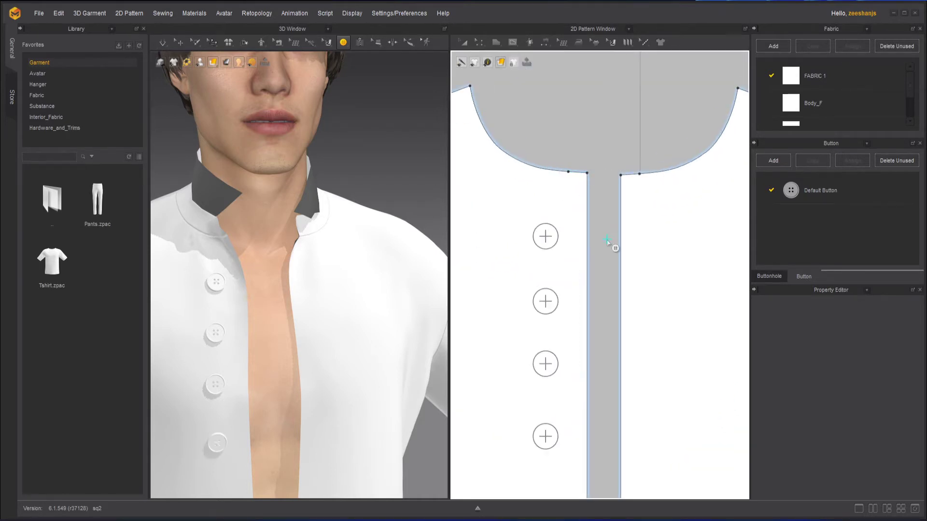
{"action": "scroll", "coordinate": [607, 240], "scroll_direction": "down", "scroll_amount": 5}
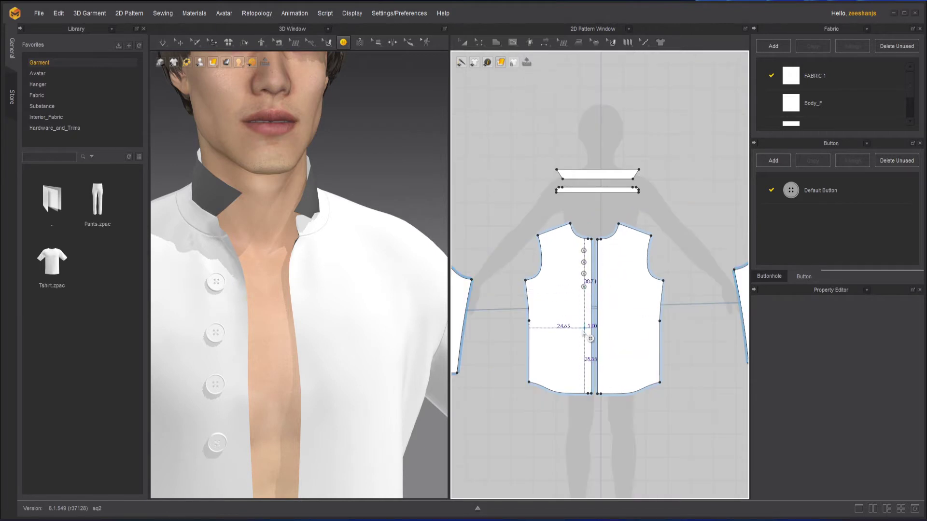
{"action": "scroll", "coordinate": [581, 304], "scroll_direction": "up", "scroll_amount": 7}
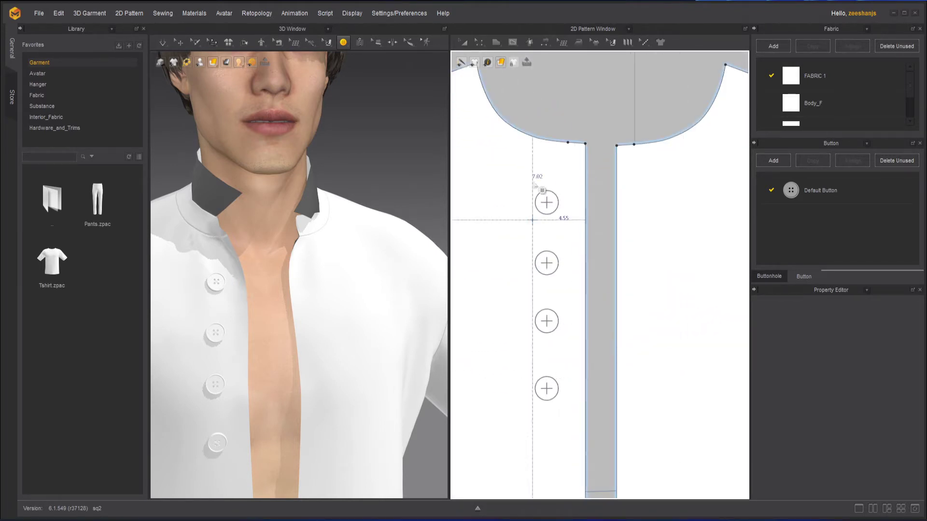
- Add four buttonholes on the right-hand front pattern, level with the four buttons and about 2 cm from the center edge
{"action": "left_click", "coordinate": [344, 48]}
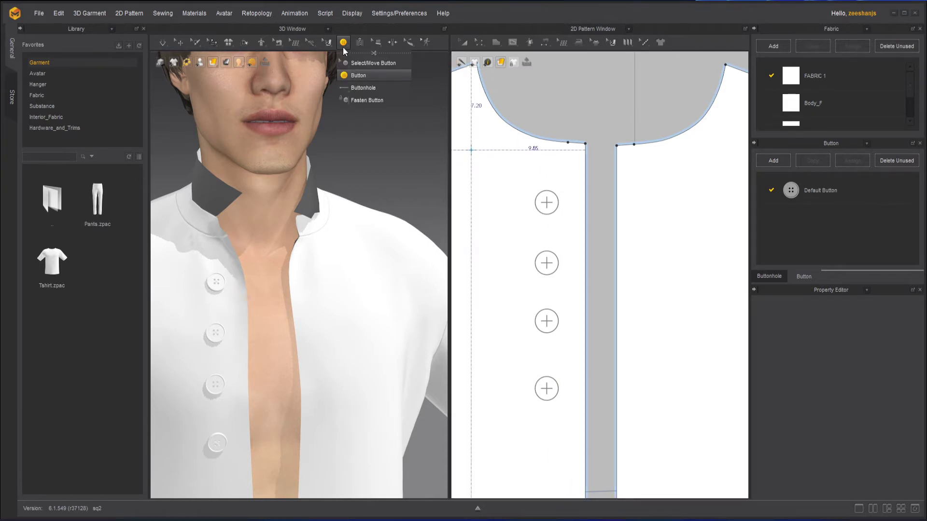
{"action": "left_click", "coordinate": [345, 42]}
{"action": "left_click", "coordinate": [367, 88]}
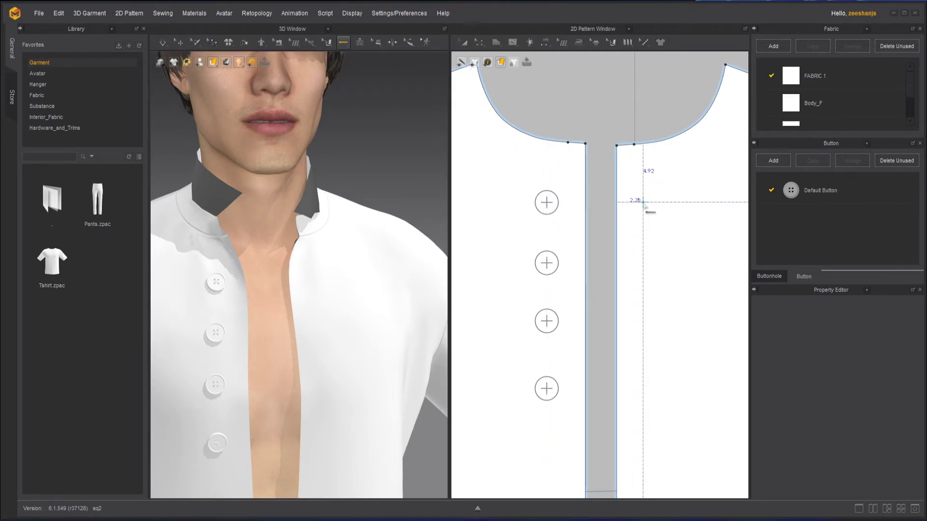
{"action": "left_click", "coordinate": [642, 202]}
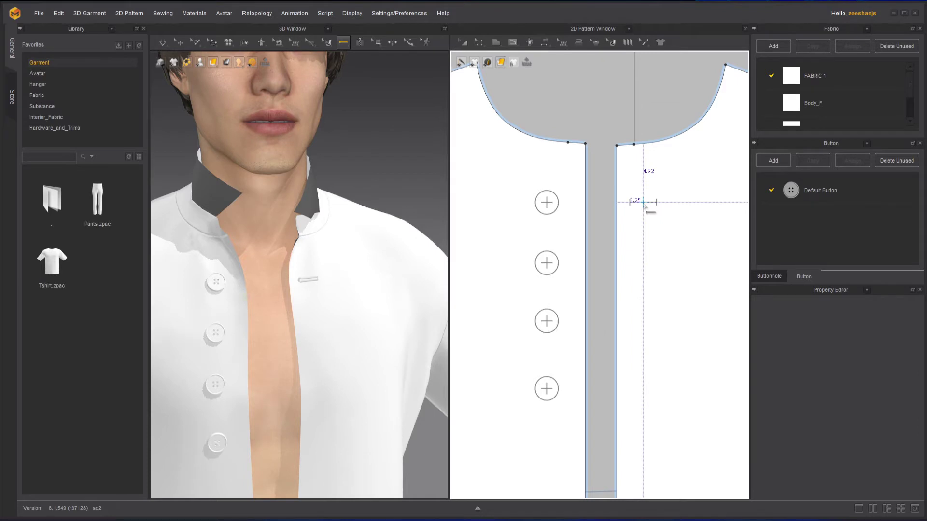
{"action": "left_click", "coordinate": [642, 259]}
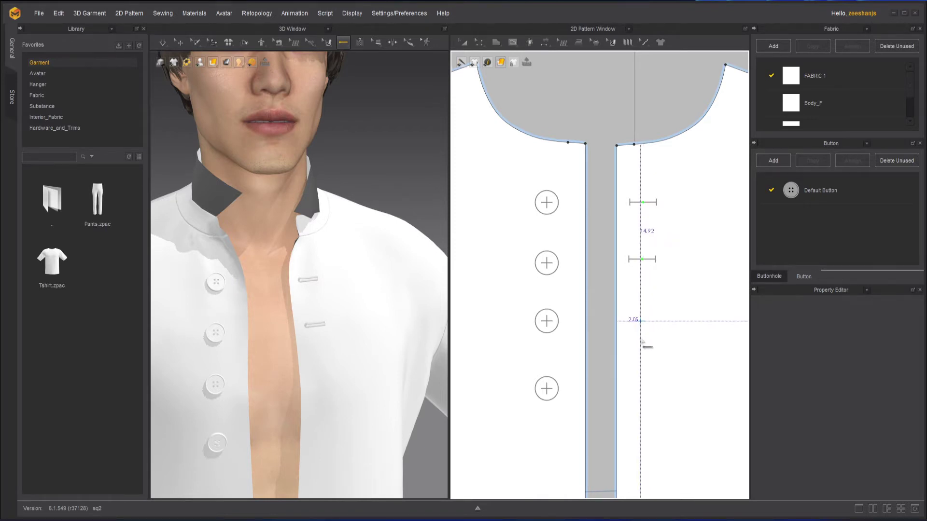
{"action": "left_click", "coordinate": [640, 322]}
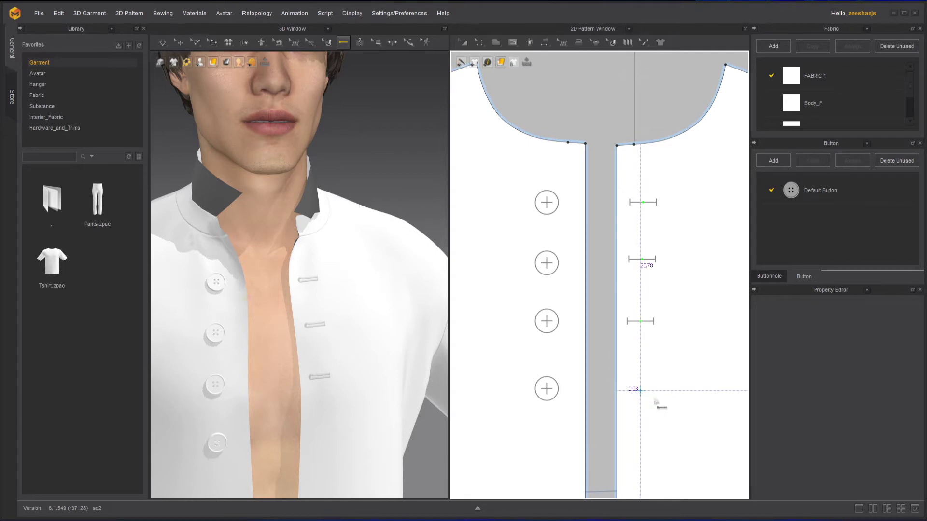
{"action": "left_click", "coordinate": [640, 391]}
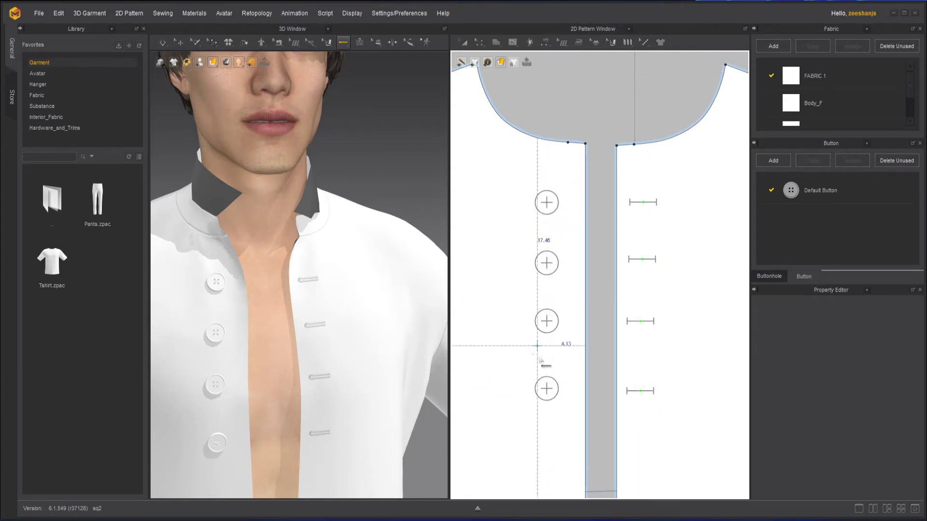
- Fasten each of the four buttons to the buttonhole opposite it with the Fasten Button tool
{"action": "left_click", "coordinate": [342, 44]}
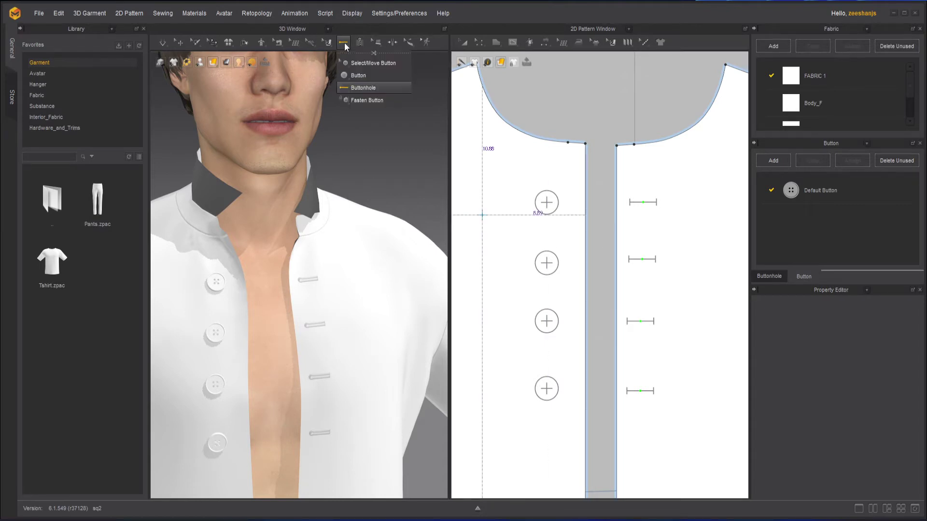
{"action": "left_click", "coordinate": [359, 100]}
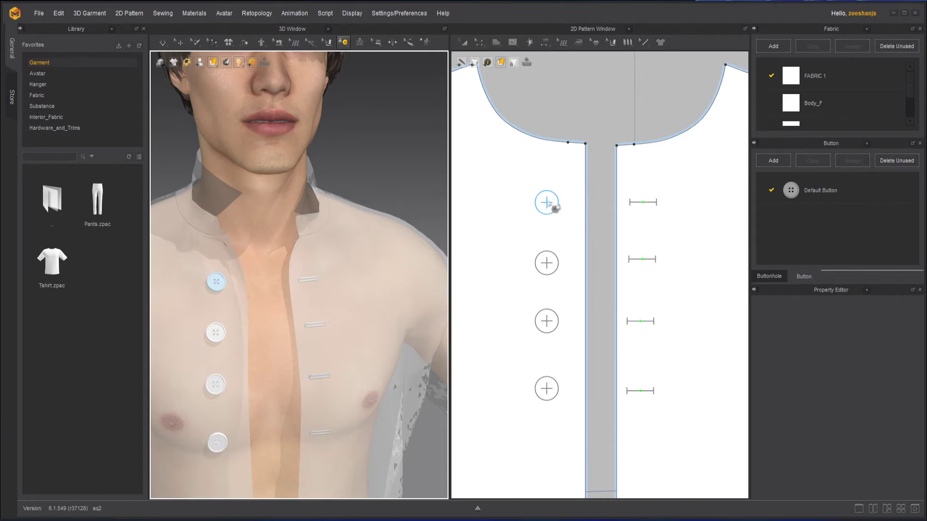
{"action": "left_click", "coordinate": [547, 203]}
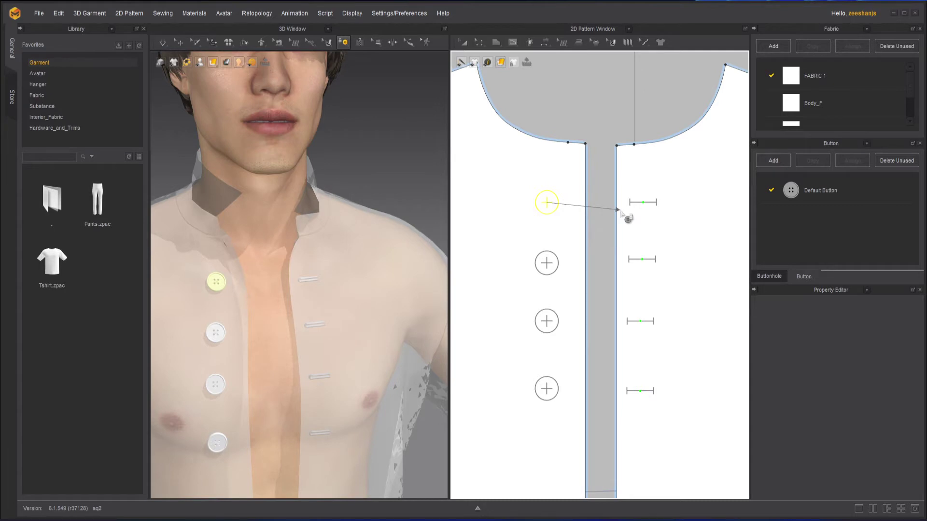
{"action": "left_click", "coordinate": [651, 209]}
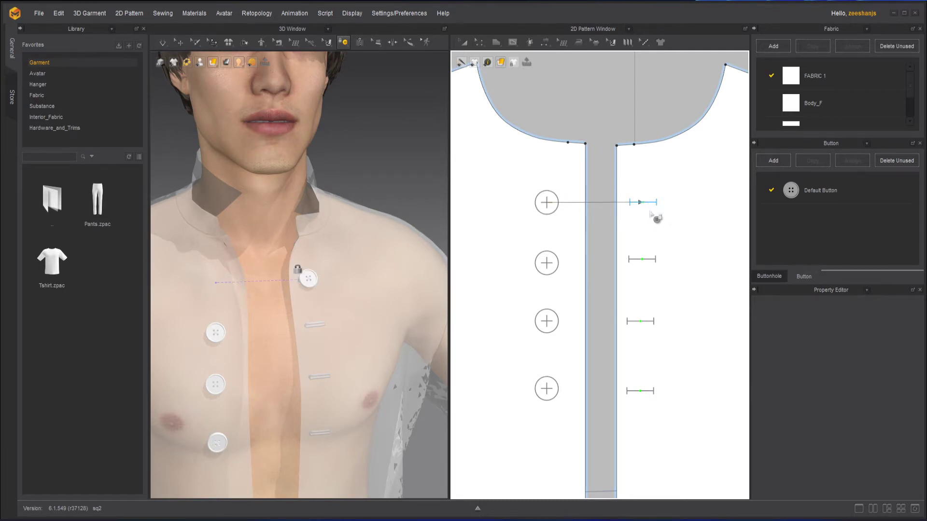
{"action": "left_click", "coordinate": [547, 264]}
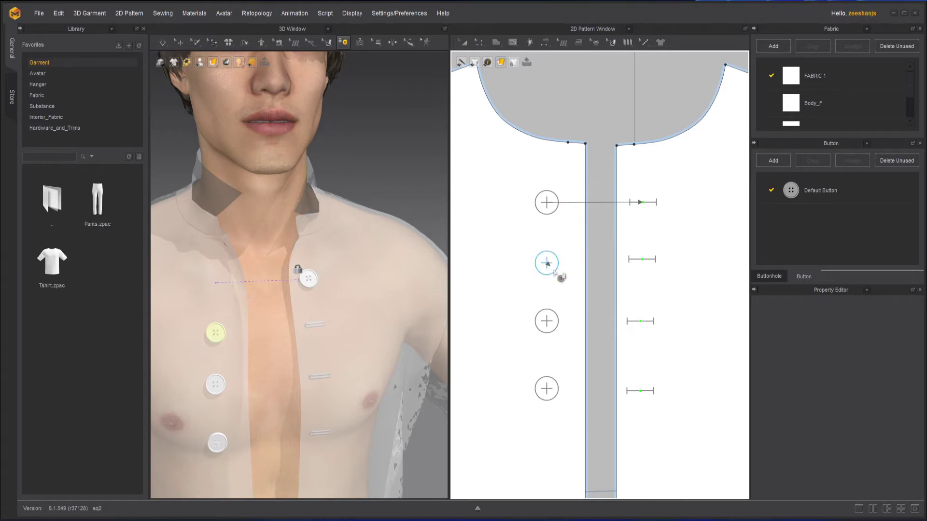
{"action": "left_click", "coordinate": [648, 263]}
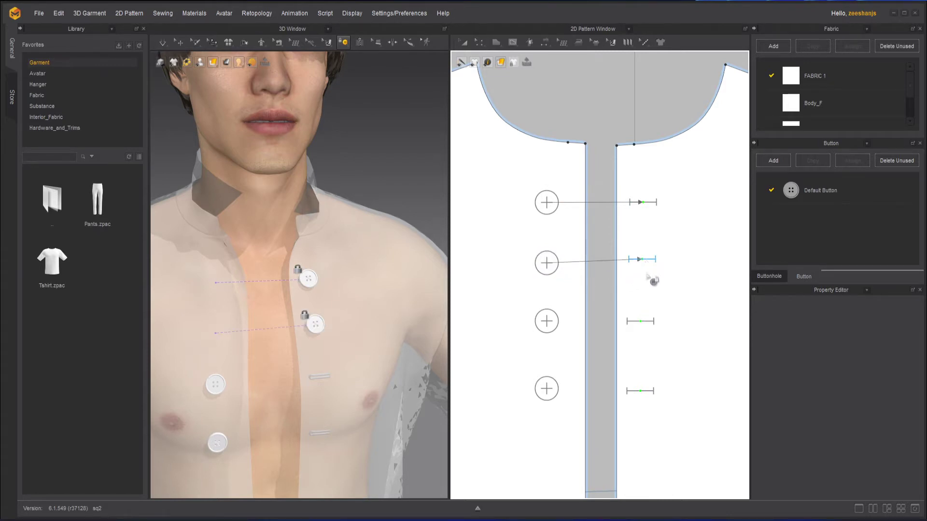
{"action": "left_click", "coordinate": [546, 321]}
{"action": "left_click", "coordinate": [643, 322]}
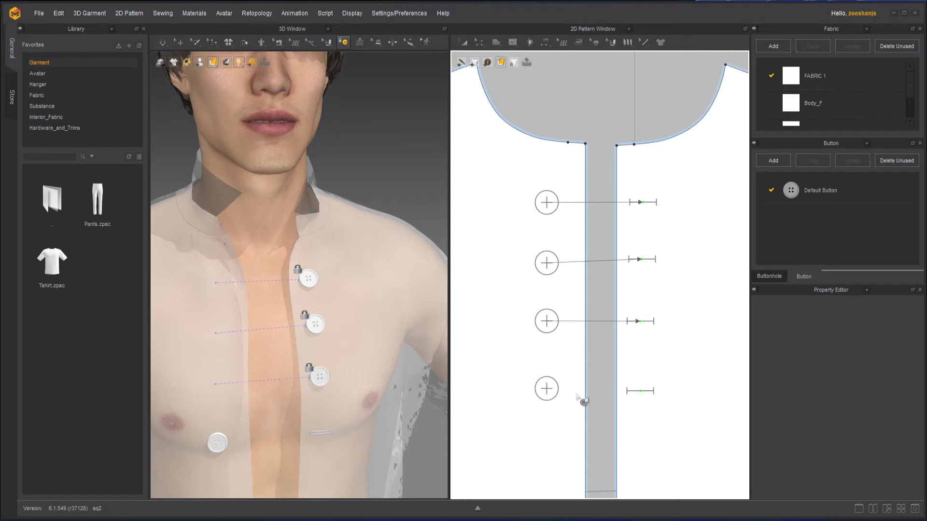
{"action": "left_click", "coordinate": [551, 392]}
{"action": "left_click", "coordinate": [642, 390]}
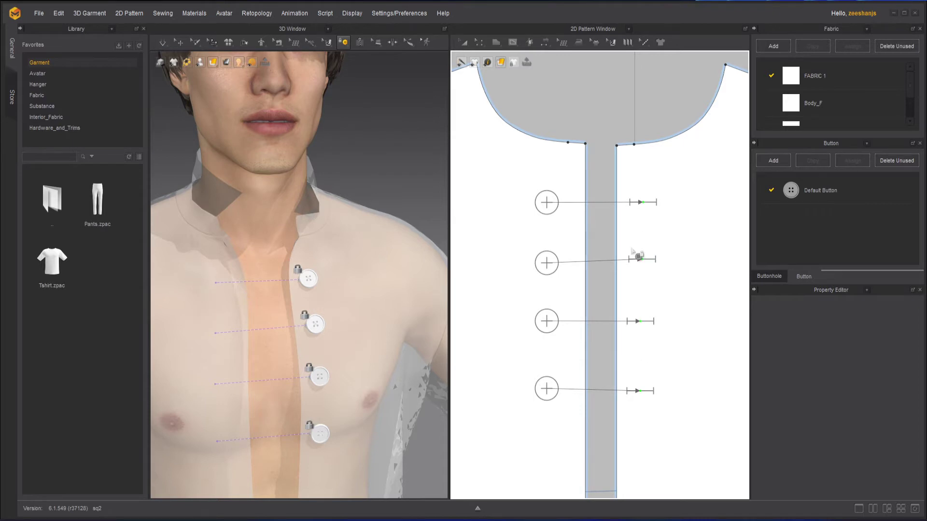
{"action": "scroll", "coordinate": [548, 200], "scroll_direction": "down", "scroll_amount": 3}
{"action": "scroll", "coordinate": [574, 225], "scroll_direction": "up", "scroll_amount": 2}
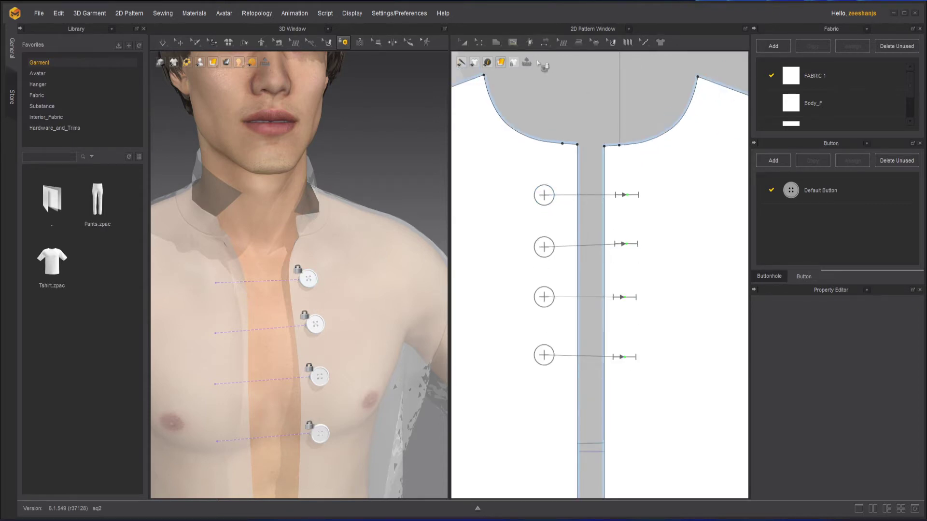
- Run the garment simulation to draw the buttoned shirt front together and check how the fronts meet at the buttons
{"action": "left_click", "coordinate": [164, 43]}
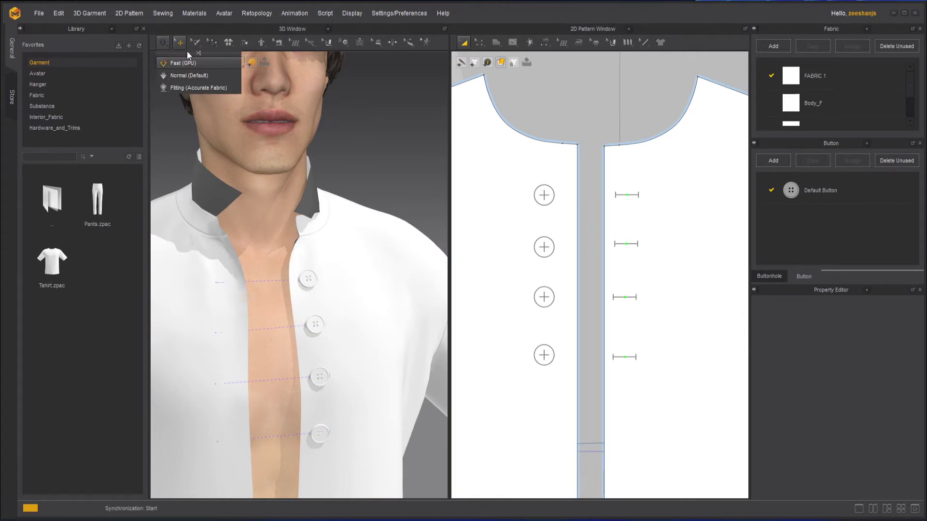
{"action": "left_click", "coordinate": [416, 165]}
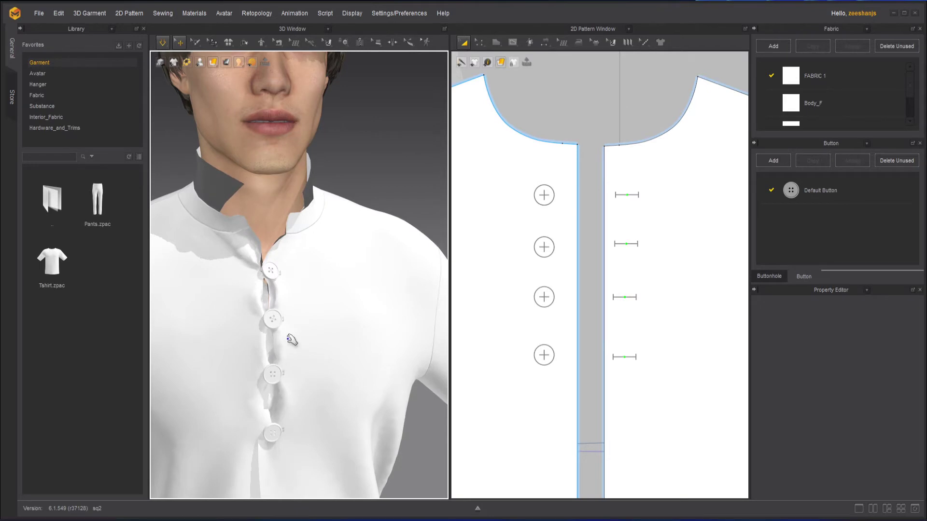
{"action": "right_click_drag", "start_coordinate": [292, 339], "coordinate": [345, 246]}
{"action": "scroll", "coordinate": [313, 346], "scroll_direction": "up", "scroll_amount": 1}
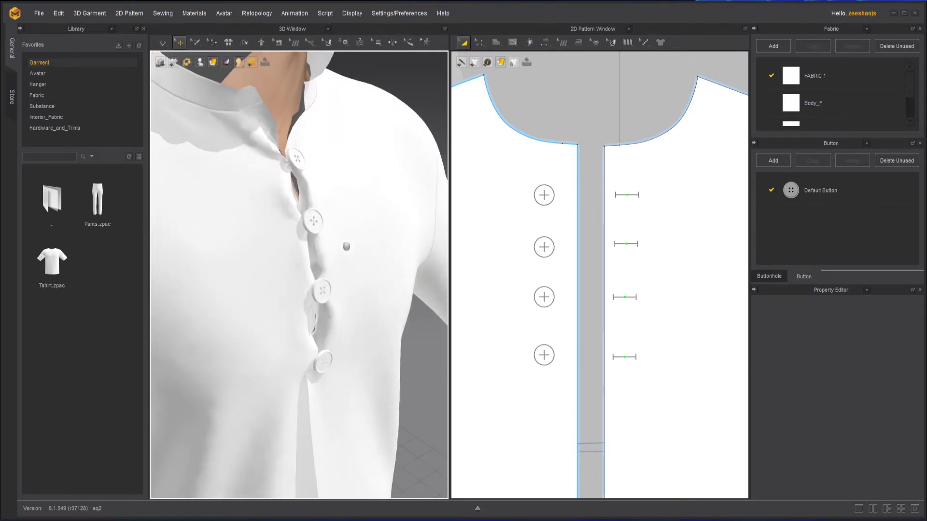
{"action": "scroll", "coordinate": [302, 186], "scroll_direction": "up", "scroll_amount": 2}
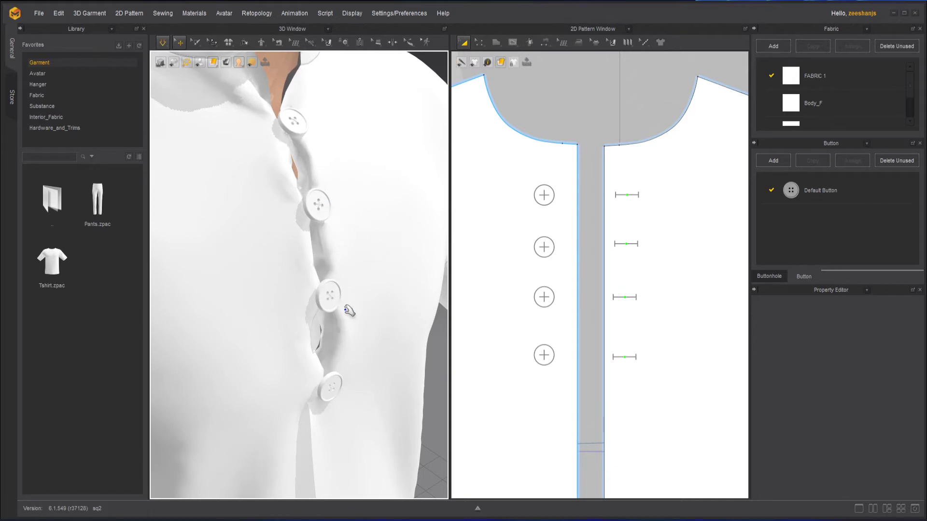
{"action": "right_click_drag", "start_coordinate": [347, 312], "coordinate": [368, 323]}
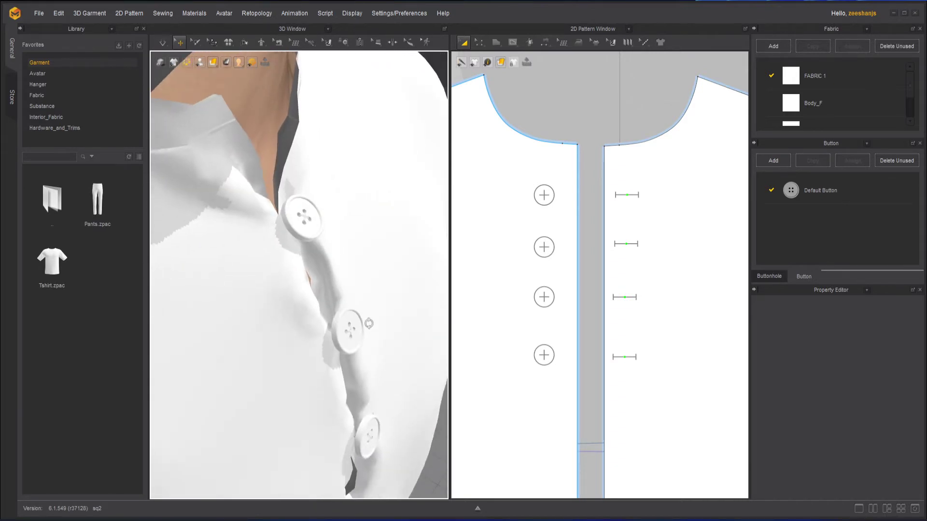
- Tug the buttonhole-side front and the top button during simulation to loosen the fabric between the two upper buttons
{"action": "left_click_drag", "start_coordinate": [320, 277], "coordinate": [360, 269]}
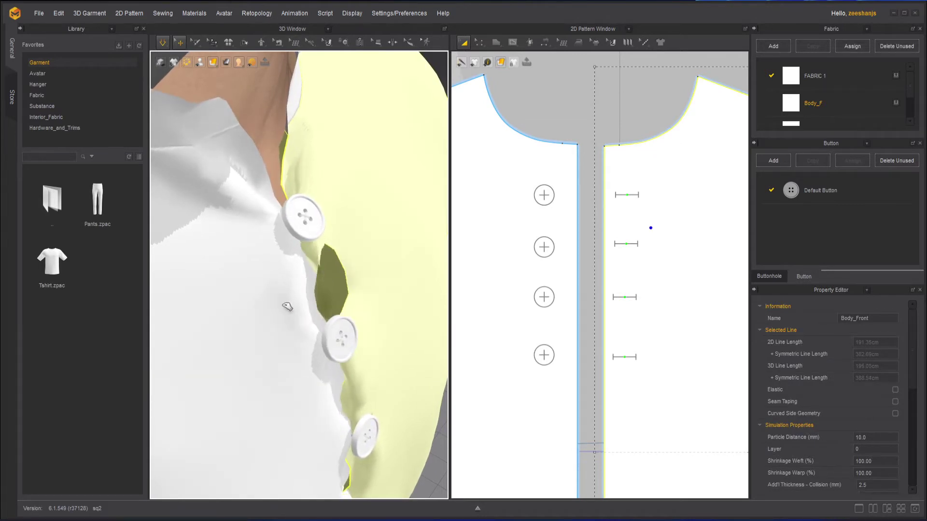
{"action": "left_click_drag", "start_coordinate": [285, 281], "coordinate": [300, 244]}
{"action": "left_click_drag", "start_coordinate": [300, 186], "coordinate": [311, 222]}
{"action": "left_click", "coordinate": [303, 219]}
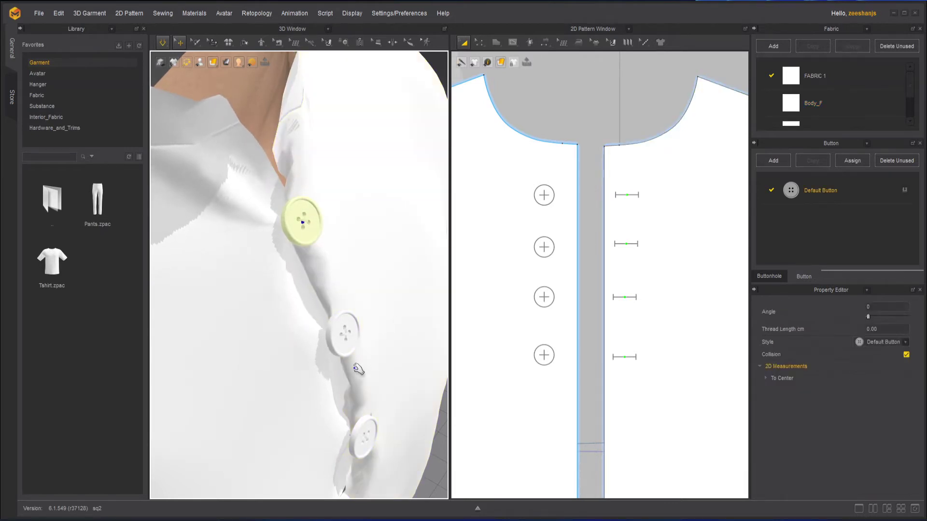
- Pull the buttonhole-side front outward between and below the buttons to smooth the bunched opening down to the fourth button
{"action": "left_click_drag", "start_coordinate": [355, 369], "coordinate": [456, 371]}
{"action": "left_click_drag", "start_coordinate": [333, 280], "coordinate": [416, 265]}
{"action": "middle_click_drag", "start_coordinate": [372, 275], "coordinate": [356, 159]}
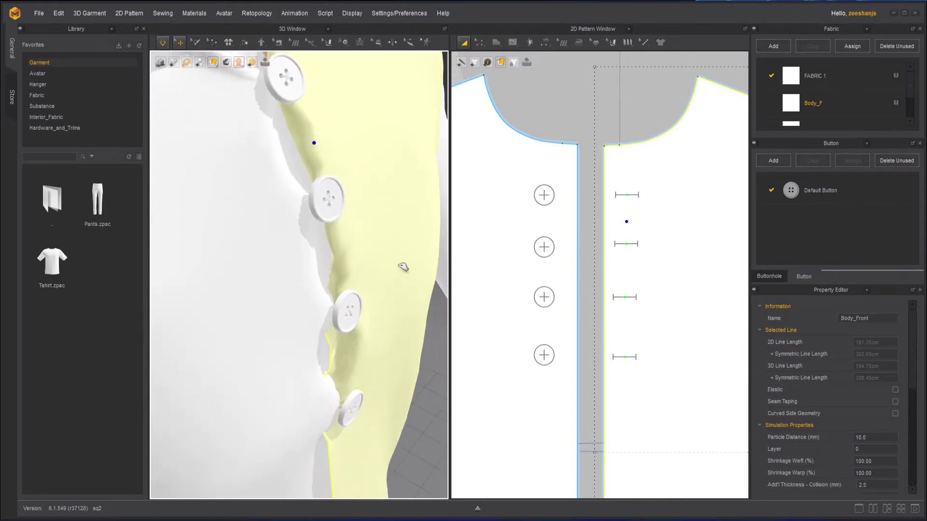
{"action": "left_click_drag", "start_coordinate": [403, 267], "coordinate": [421, 274]}
{"action": "left_click_drag", "start_coordinate": [355, 363], "coordinate": [437, 368]}
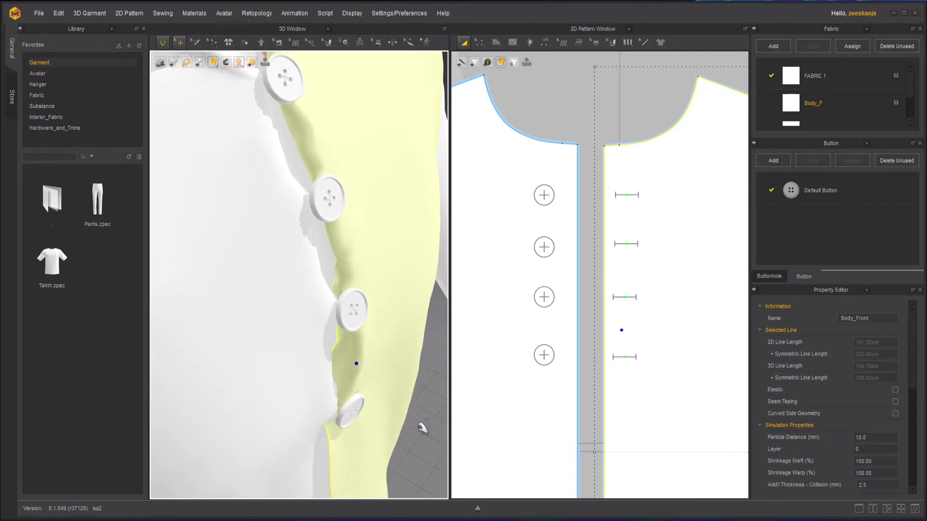
{"action": "left_click_drag", "start_coordinate": [351, 451], "coordinate": [435, 469]}
- Work the edge of the buttonhole-side front over the opposite front around the fourth and third buttons
{"action": "scroll", "coordinate": [312, 392], "scroll_direction": "down", "scroll_amount": 3}
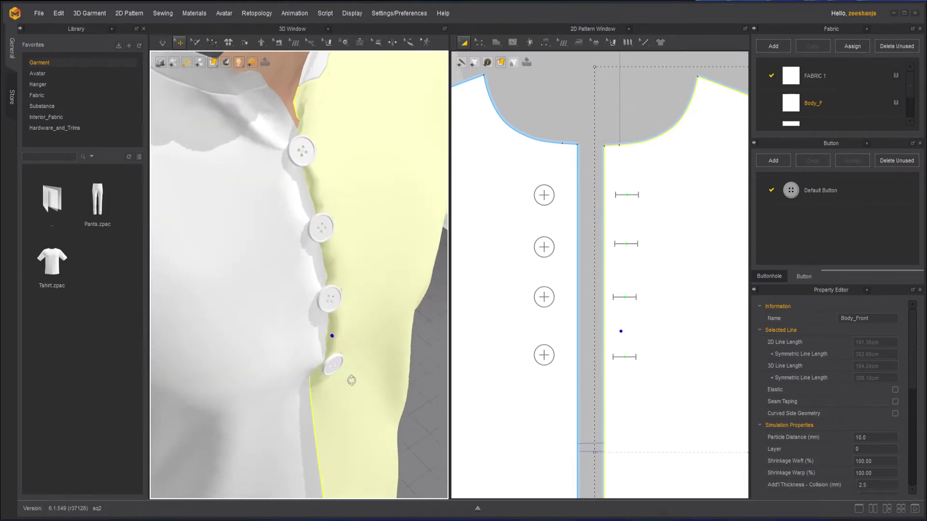
{"action": "left_click_drag", "start_coordinate": [327, 352], "coordinate": [326, 387]}
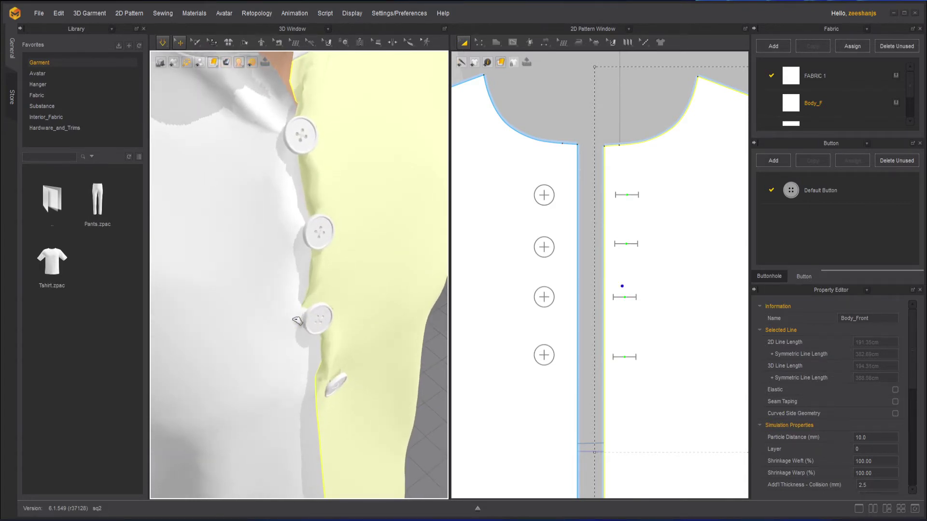
{"action": "left_click_drag", "start_coordinate": [279, 329], "coordinate": [302, 321]}
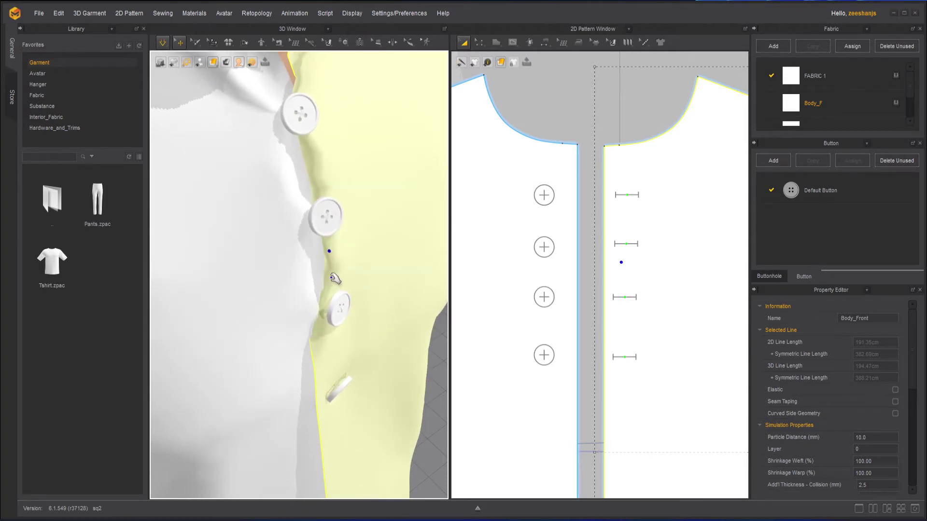
{"action": "left_click_drag", "start_coordinate": [331, 278], "coordinate": [388, 288]}
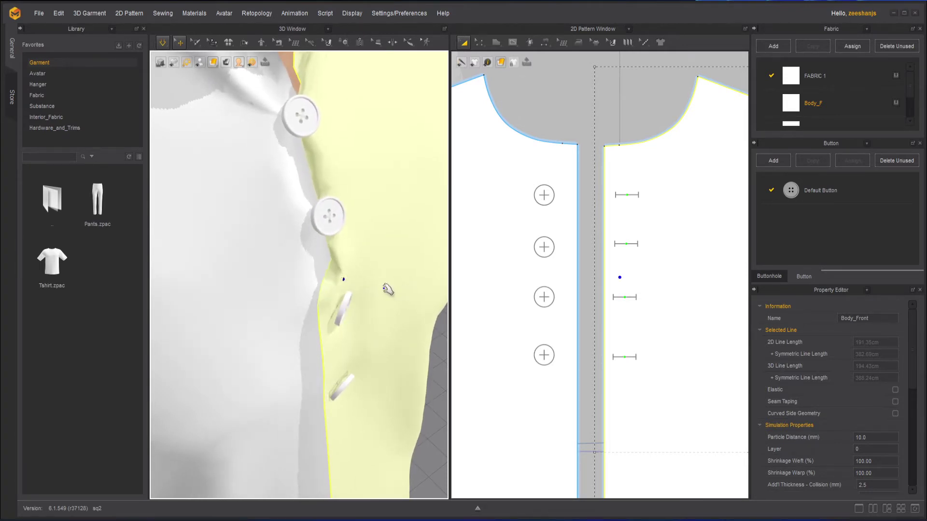
- Pull the buttonhole-side front edge out over the opposite front around the second button
{"action": "left_click", "coordinate": [327, 214]}
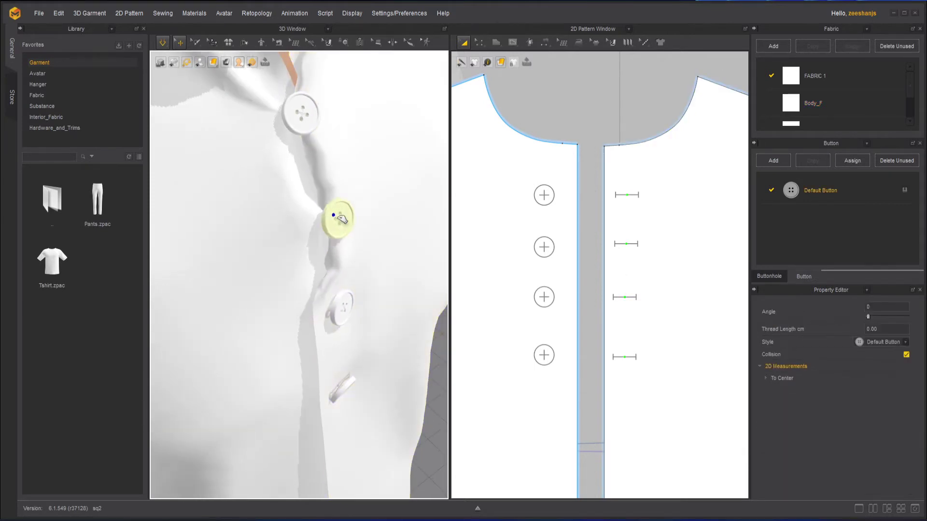
{"action": "left_click", "coordinate": [319, 177]}
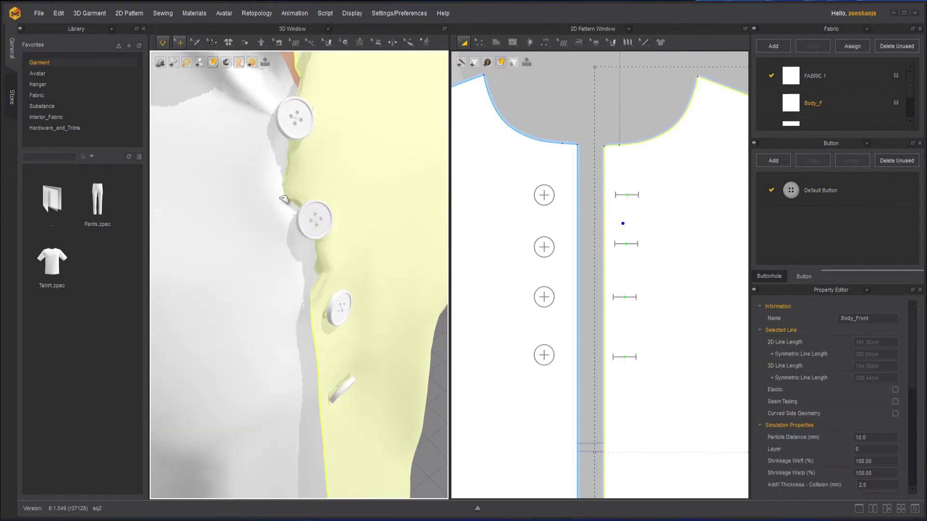
{"action": "left_click_drag", "start_coordinate": [326, 249], "coordinate": [364, 275]}
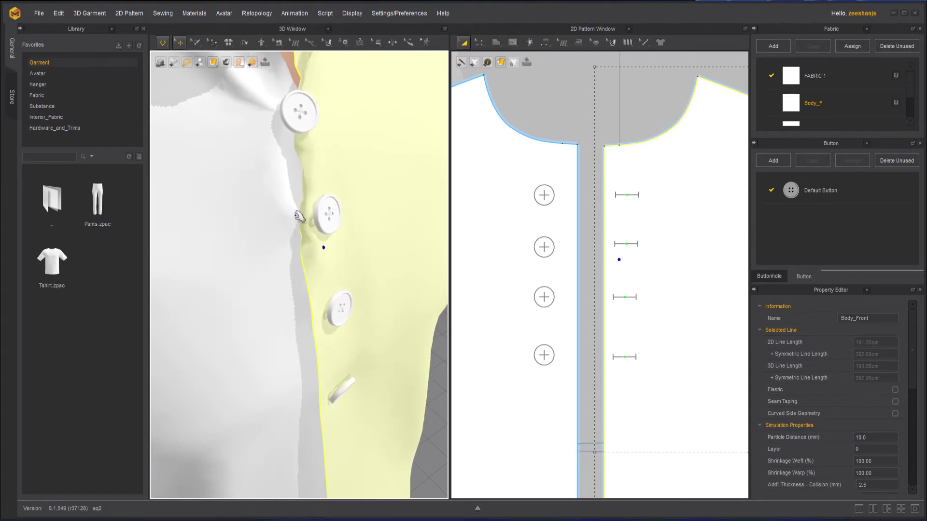
{"action": "left_click_drag", "start_coordinate": [281, 198], "coordinate": [287, 202]}
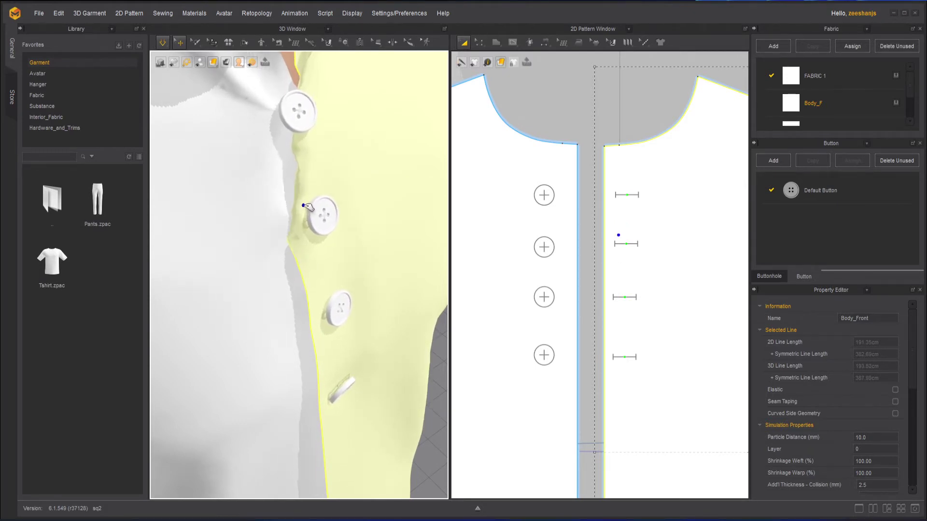
{"action": "middle_click_drag", "start_coordinate": [313, 179], "coordinate": [322, 210]}
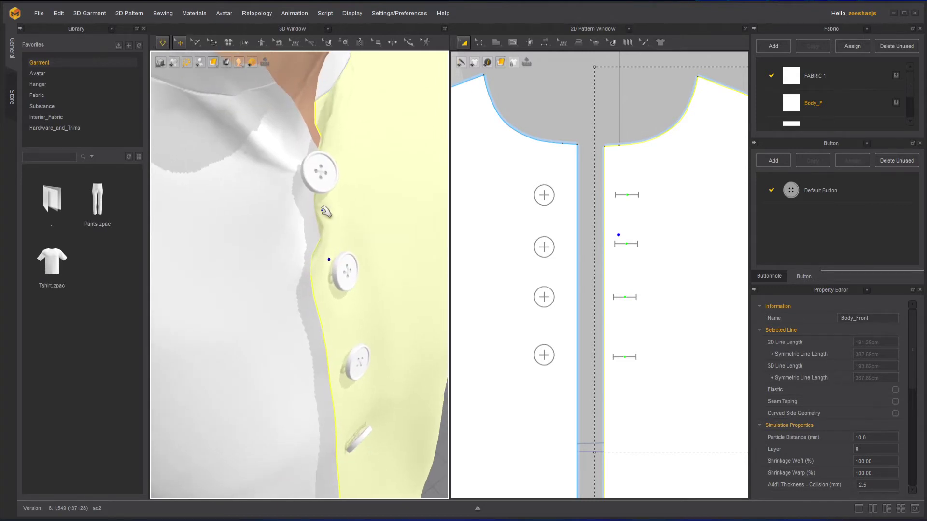
- Tug the front edge and collar corner around the top button to bring the buttonhole side over the opposite front
{"action": "left_click_drag", "start_coordinate": [302, 204], "coordinate": [345, 228]}
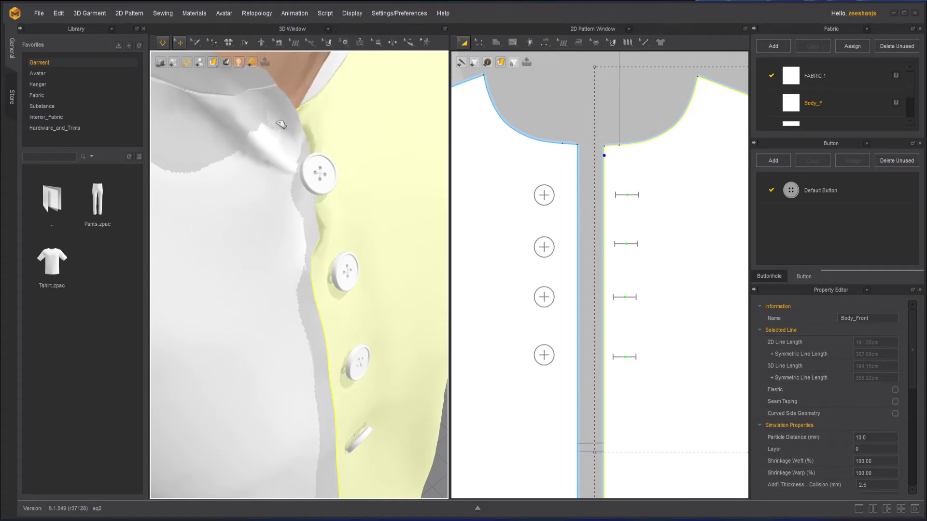
{"action": "left_click_drag", "start_coordinate": [281, 124], "coordinate": [374, 129]}
{"action": "left_click_drag", "start_coordinate": [324, 211], "coordinate": [276, 202]}
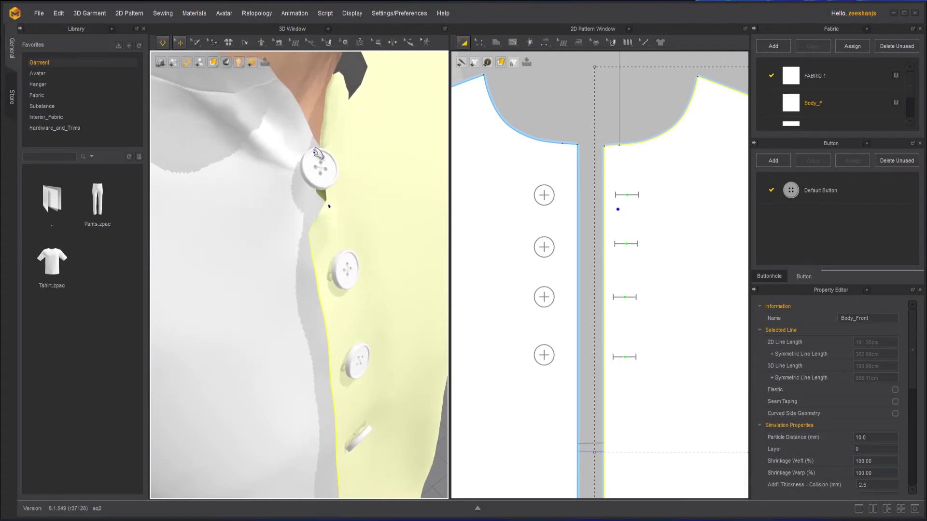
{"action": "left_click_drag", "start_coordinate": [324, 145], "coordinate": [291, 130]}
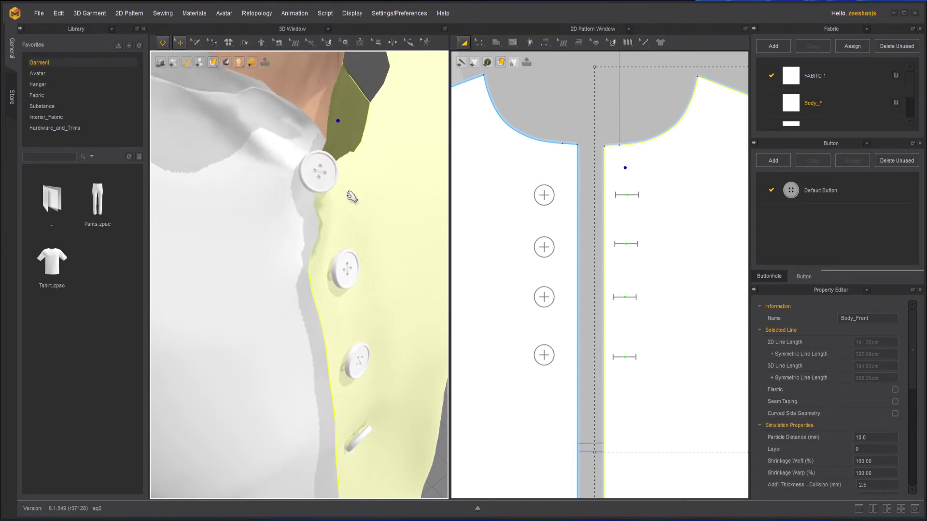
{"action": "left_click", "coordinate": [306, 176]}
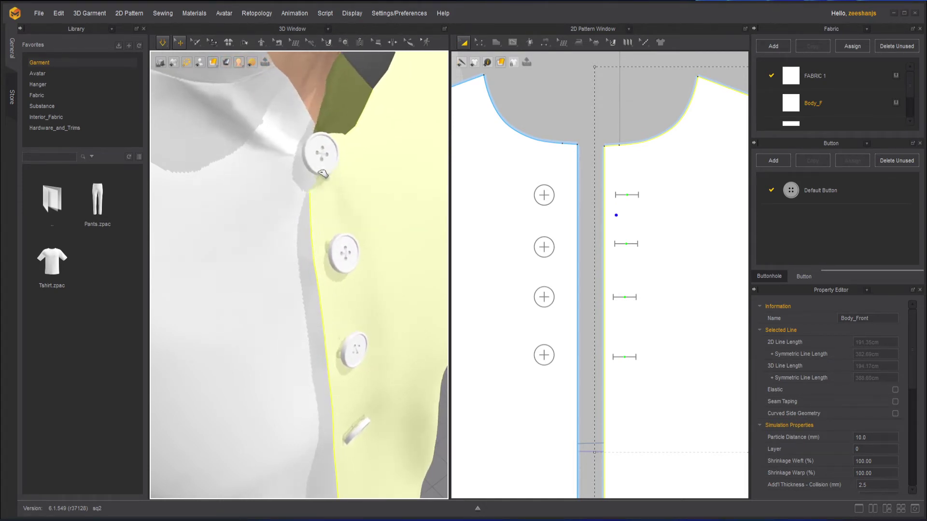
{"action": "left_click_drag", "start_coordinate": [303, 178], "coordinate": [295, 201]}
- Free the neckline corner of the buttonhole-side front from behind the top button and lay it over the opposite front
{"action": "right_click_drag", "start_coordinate": [282, 240], "coordinate": [326, 242]}
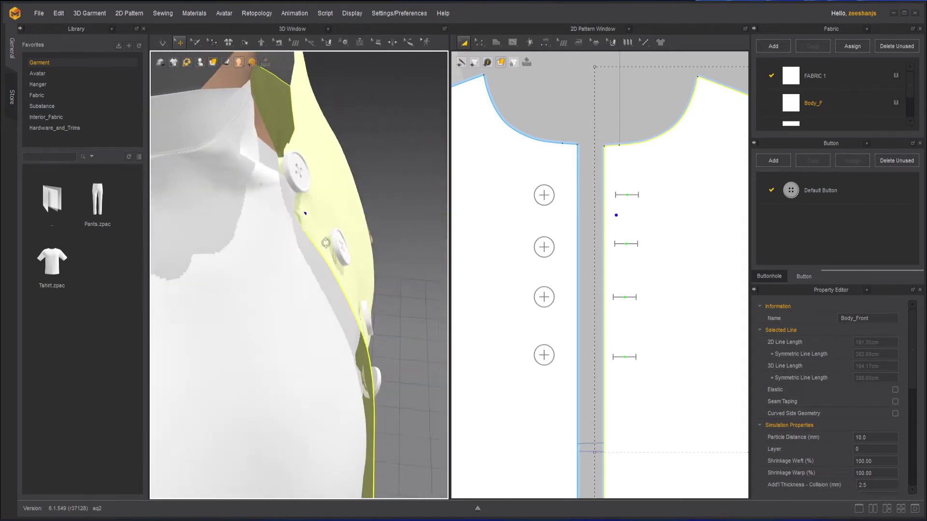
{"action": "left_click_drag", "start_coordinate": [364, 179], "coordinate": [383, 178]}
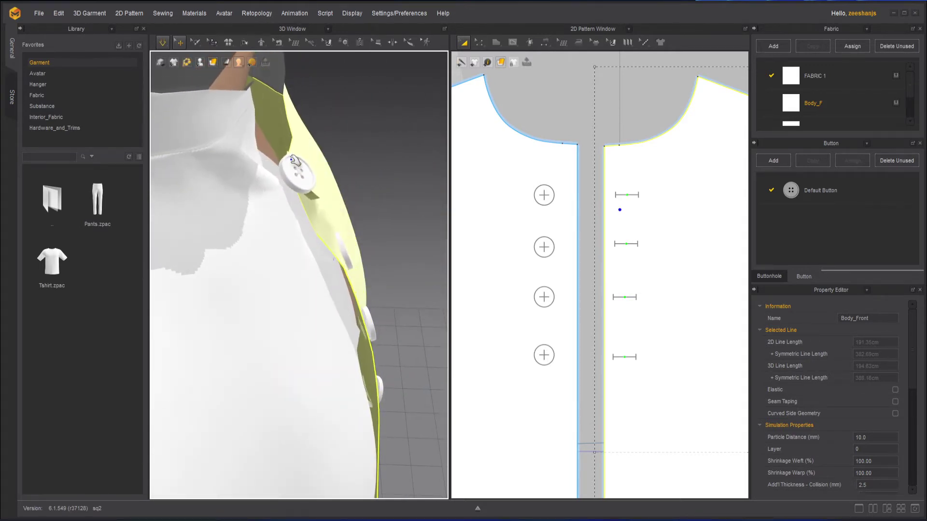
{"action": "left_click_drag", "start_coordinate": [306, 163], "coordinate": [267, 123]}
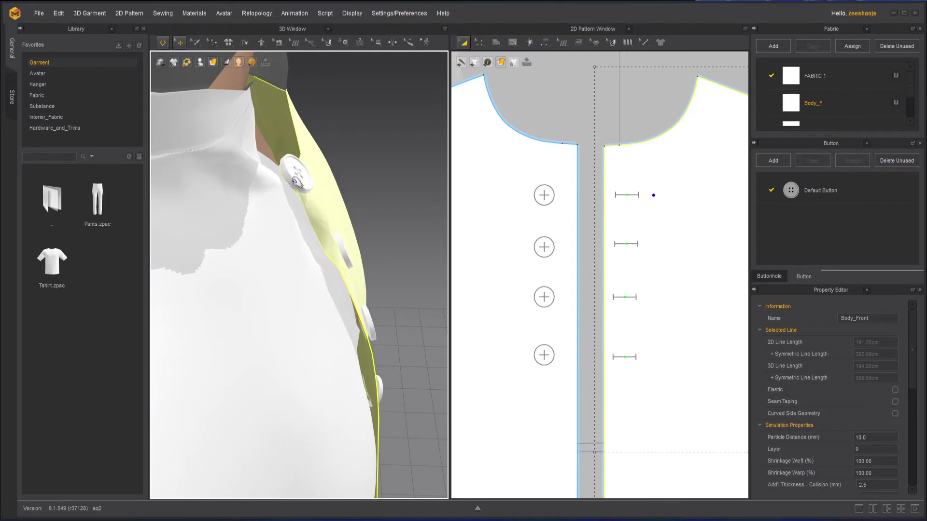
{"action": "left_click", "coordinate": [279, 188]}
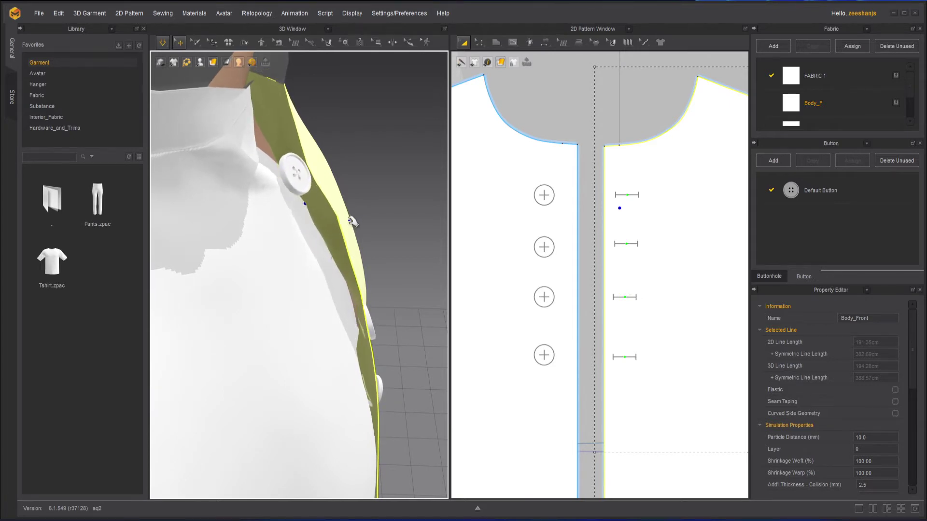
{"action": "scroll", "coordinate": [350, 221], "scroll_direction": "down", "scroll_amount": 3}
{"action": "right_click_drag", "start_coordinate": [351, 221], "coordinate": [271, 229]}
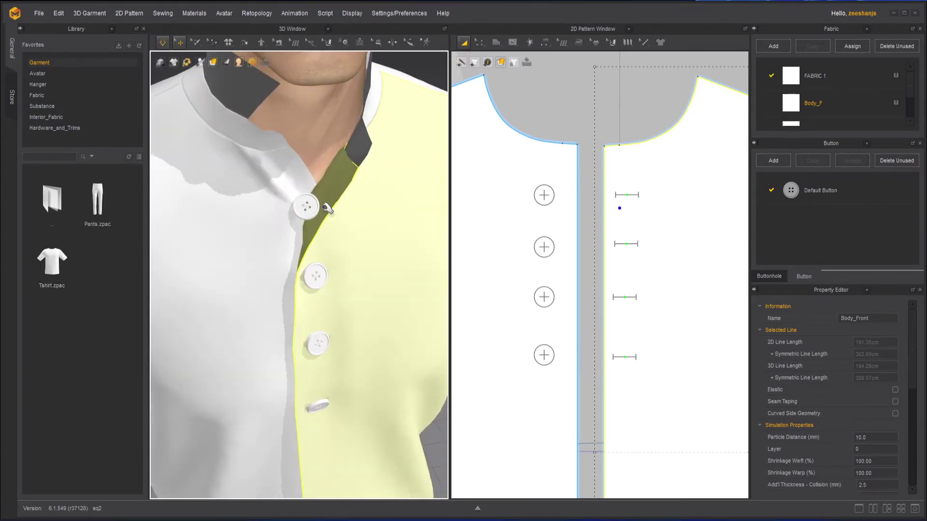
{"action": "left_click_drag", "start_coordinate": [323, 204], "coordinate": [280, 195]}
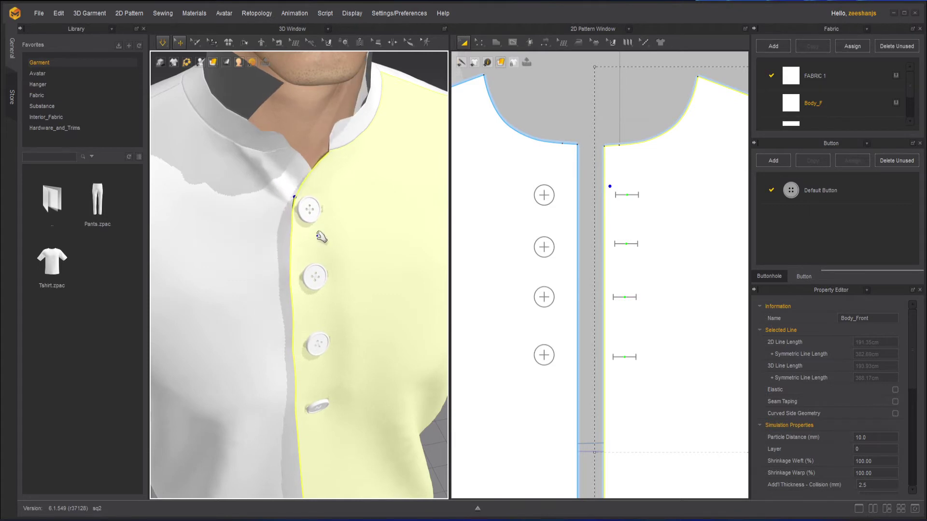
- Deselect the front pattern and let the overlapping shirt front settle on the avatar
{"action": "scroll", "coordinate": [321, 237], "scroll_direction": "down", "scroll_amount": 3}
{"action": "left_click", "coordinate": [434, 397]}
{"action": "key", "text": "space"}
{"action": "mouse_move", "coordinate": [372, 339]}
{"action": "right_mouse_down"}
{"action": "mouse_move", "coordinate": [358, 308]}
{"action": "mouse_move", "coordinate": [367, 340]}
{"action": "right_mouse_up"}
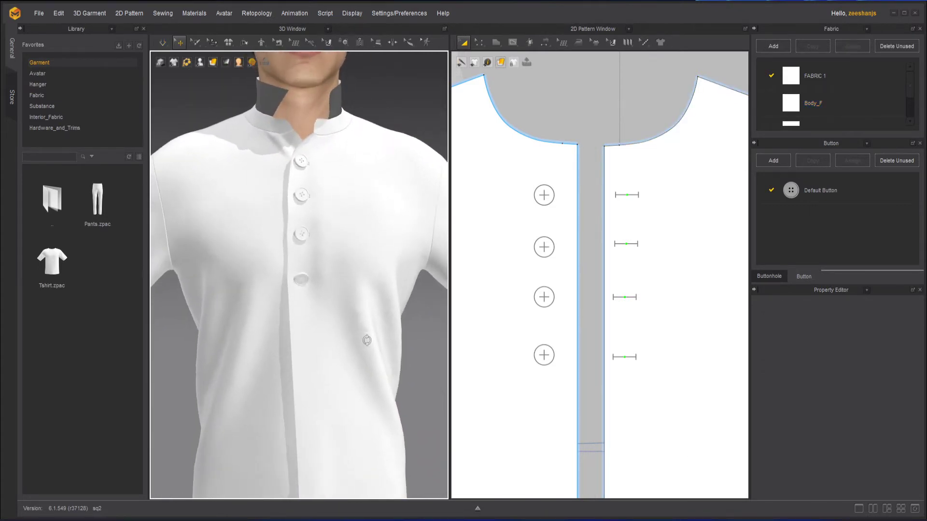
- Tug the fabric just below the fourth button and clear the pattern selection
{"action": "scroll", "coordinate": [304, 310], "scroll_direction": "up", "scroll_amount": 3}
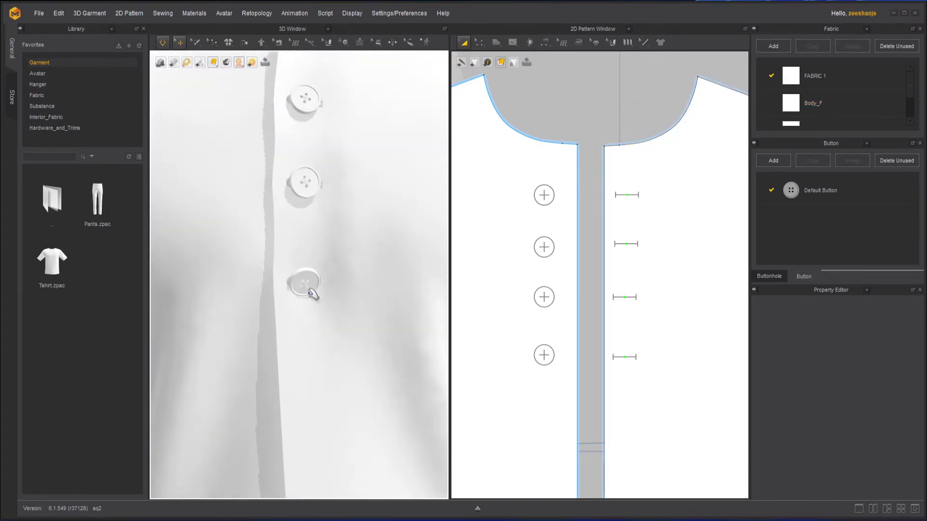
{"action": "left_click", "coordinate": [309, 293]}
{"action": "scroll", "coordinate": [317, 335], "scroll_direction": "down", "scroll_amount": 3}
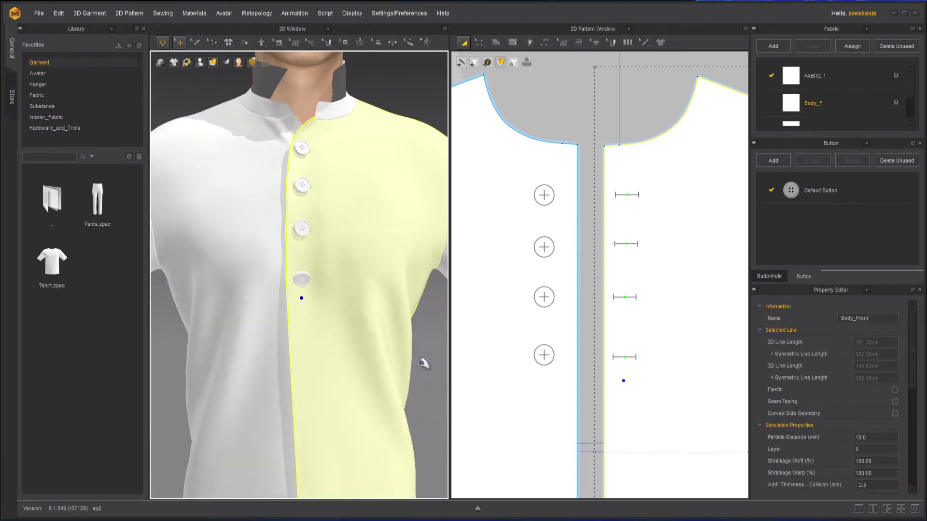
{"action": "left_click", "coordinate": [421, 362]}
{"action": "key", "text": "space"}
{"action": "right_click_drag", "start_coordinate": [388, 352], "coordinate": [366, 338]}
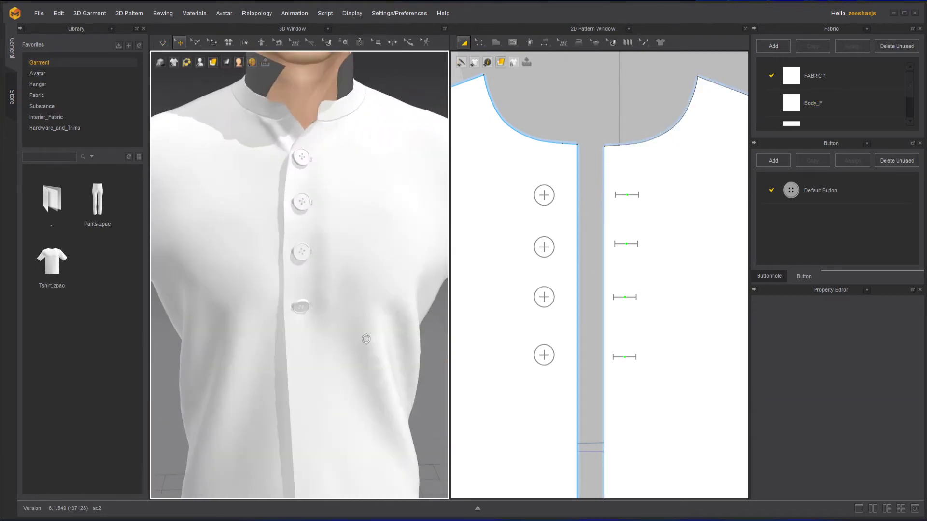
- Inspect the closed shirt at full length and the four fastened buttons up close
{"action": "scroll", "coordinate": [353, 299], "scroll_direction": "down", "scroll_amount": 3}
{"action": "key", "text": "space"}
{"action": "scroll", "coordinate": [338, 272], "scroll_direction": "down", "scroll_amount": 2}
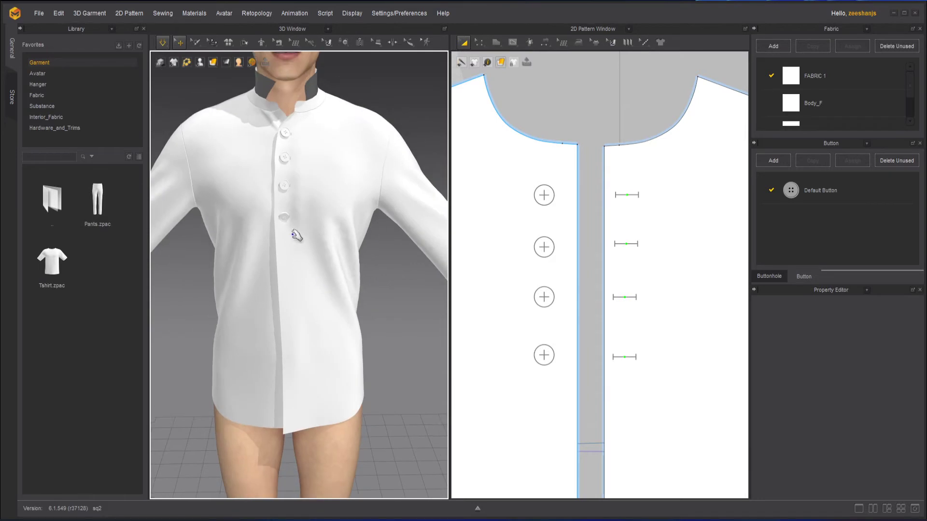
{"action": "scroll", "coordinate": [305, 319], "scroll_direction": "up", "scroll_amount": 5}
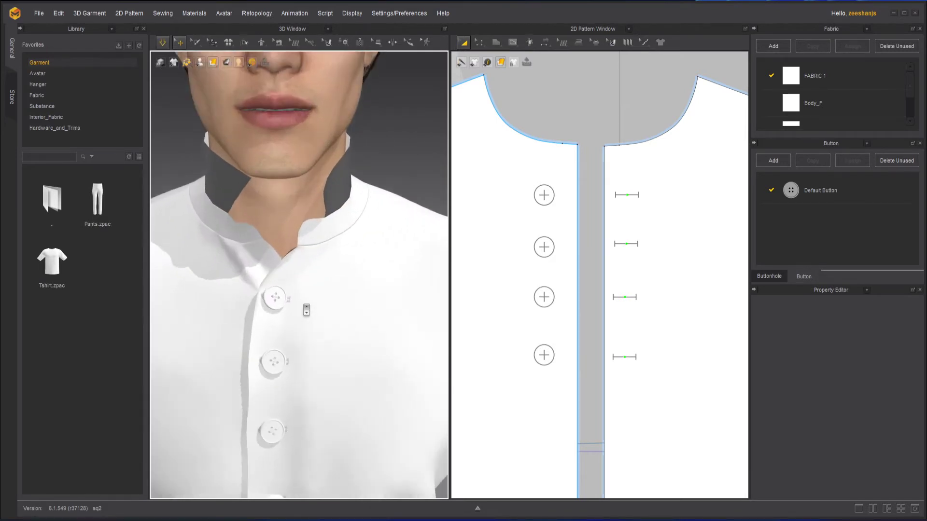
{"action": "scroll", "coordinate": [306, 310], "scroll_direction": "up", "scroll_amount": 1}
{"action": "middle_click_drag", "start_coordinate": [316, 340], "coordinate": [346, 223]}
{"action": "scroll", "coordinate": [346, 226], "scroll_direction": "up", "scroll_amount": 1}
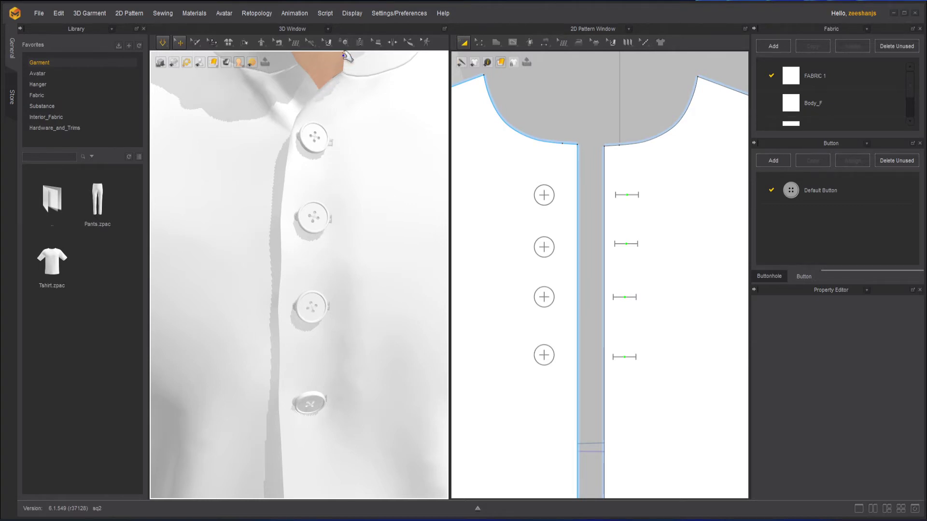
- Select the shirt's top button with the Select/Move Button tool and try rotating it to an angle of 239
{"action": "left_click", "coordinate": [342, 42]}
{"action": "left_click", "coordinate": [363, 62]}
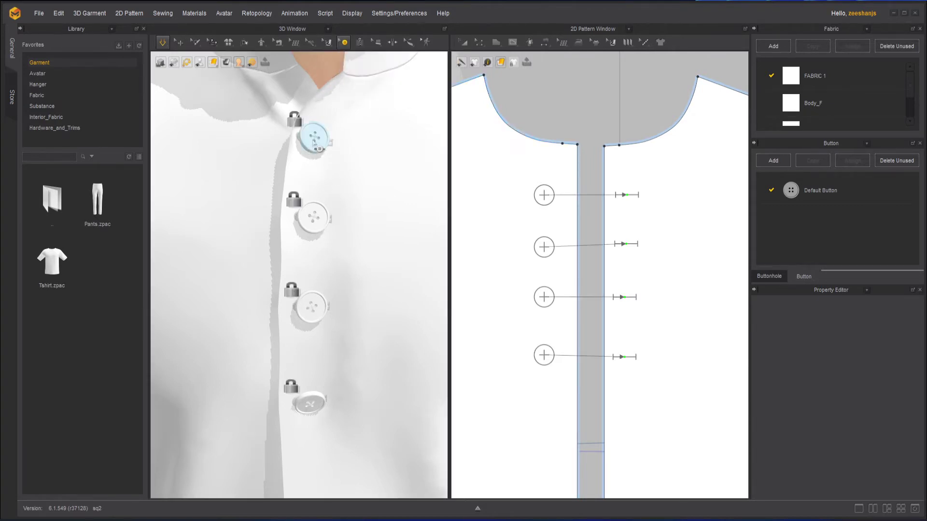
{"action": "left_click", "coordinate": [319, 141]}
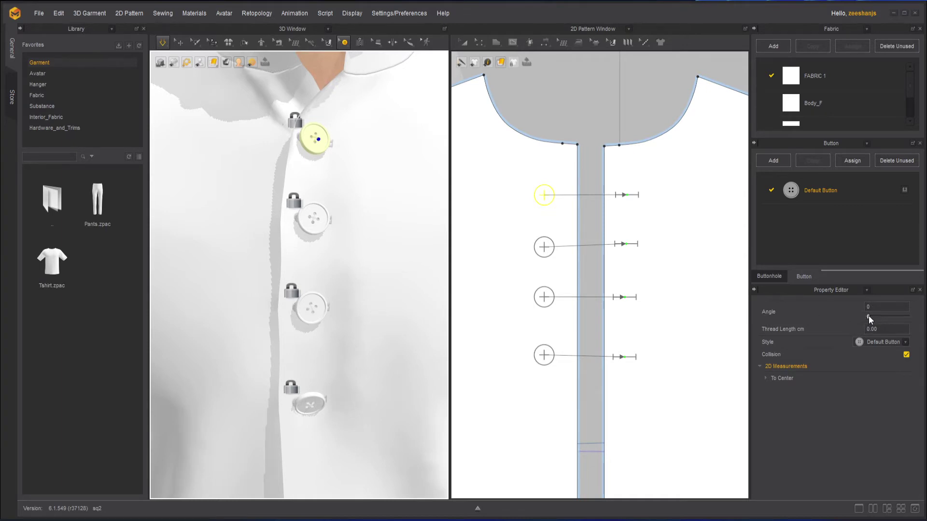
{"action": "left_click_drag", "start_coordinate": [868, 316], "coordinate": [889, 315]}
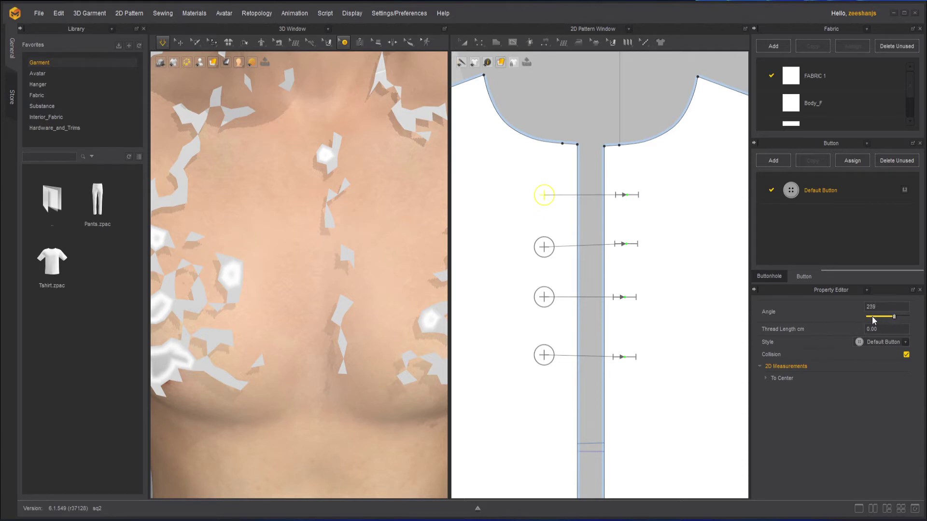
- Stop the simulation and undo the top button's rotation
{"action": "left_click", "coordinate": [862, 307]}
{"action": "scroll", "coordinate": [297, 212], "scroll_direction": "down", "scroll_amount": 5}
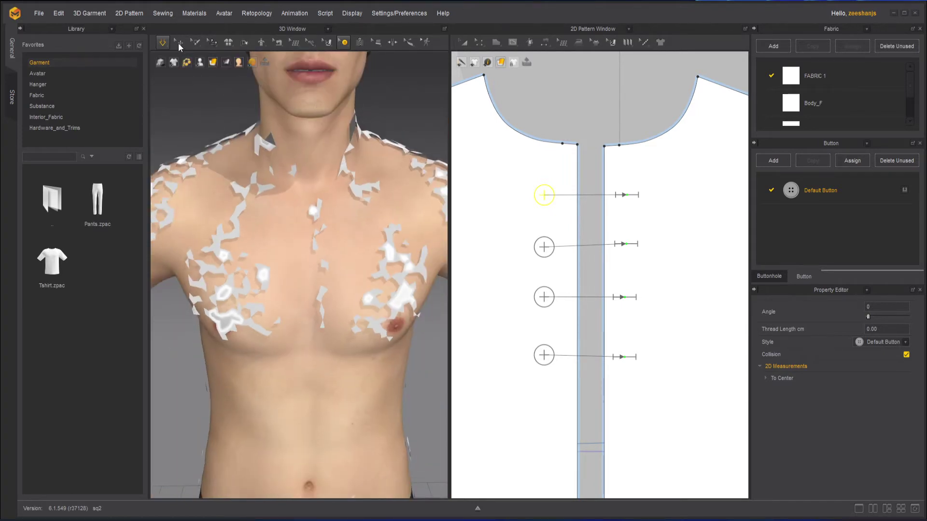
{"action": "left_click", "coordinate": [206, 90]}
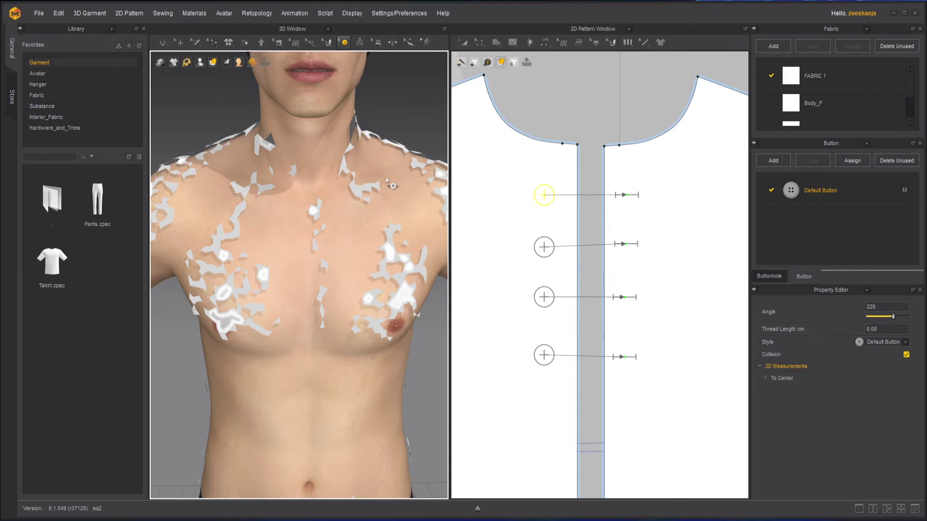
{"action": "key", "text": "ctrl+z"}
{"action": "right_click_drag", "start_coordinate": [420, 358], "coordinate": [436, 359]}
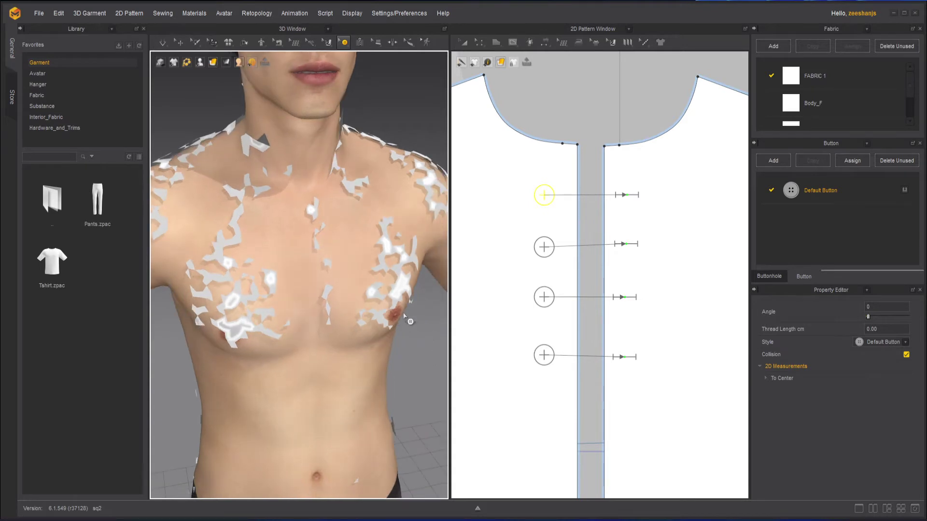
- Clear the front pattern selection and try to bring the garment back with the simulation
{"action": "left_click", "coordinate": [420, 330]}
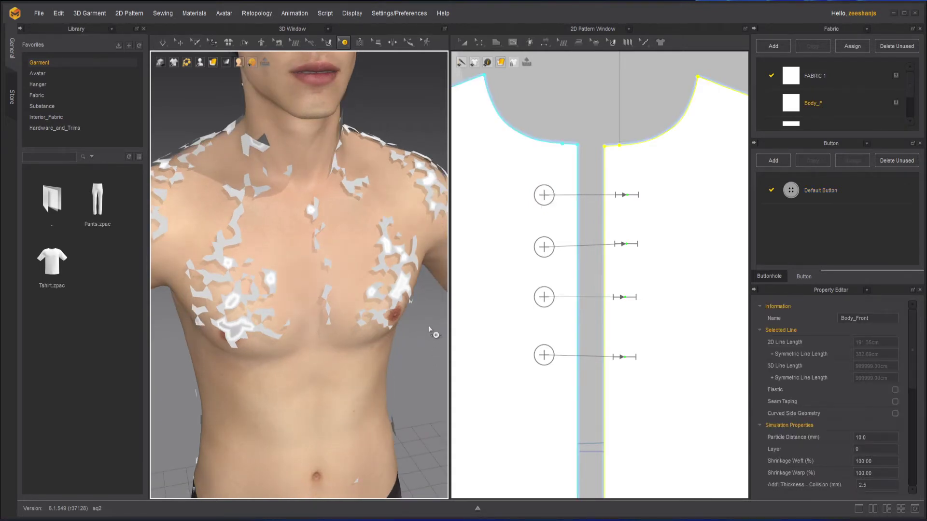
{"action": "left_click", "coordinate": [429, 330]}
{"action": "right_click_drag", "start_coordinate": [412, 338], "coordinate": [426, 330]}
{"action": "left_click", "coordinate": [164, 44]}
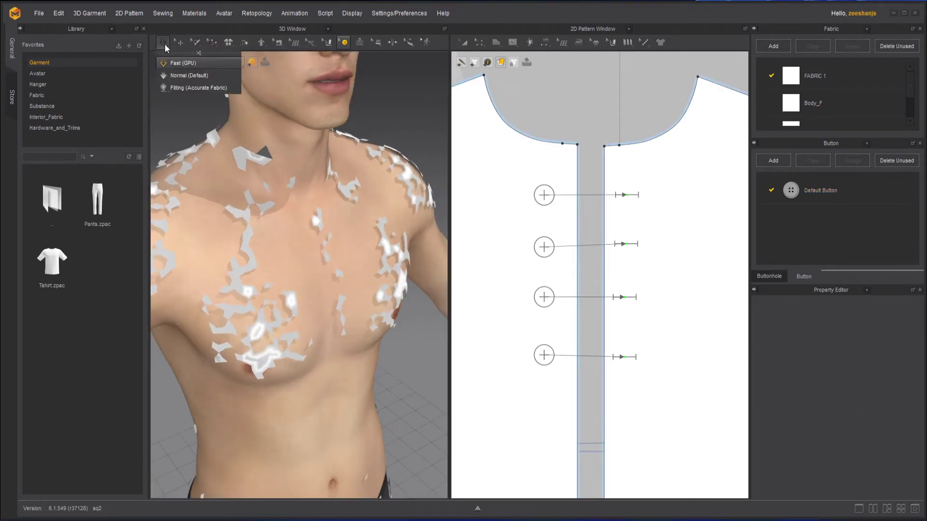
{"action": "left_click", "coordinate": [165, 45]}
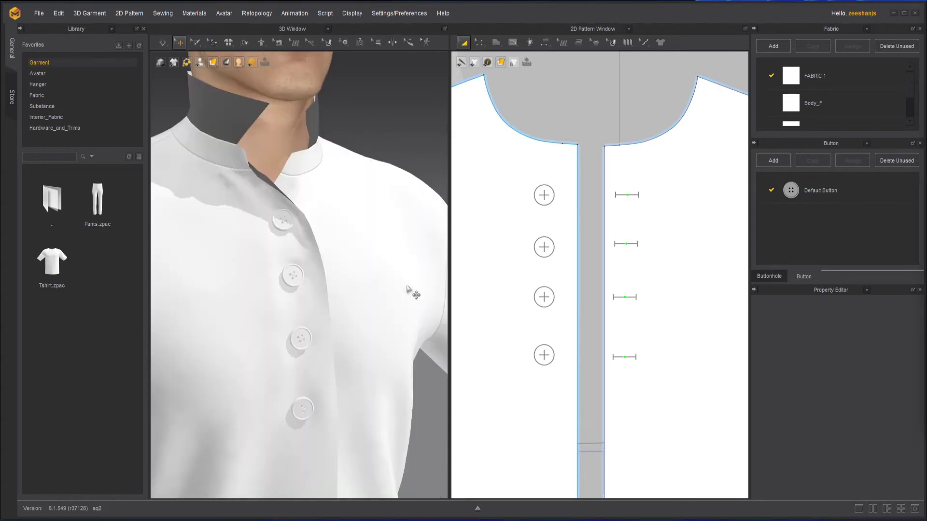
- Select the top button with the Select/Move Button tool, set its thread length to 1.00 cm, and view it from the side
{"action": "scroll", "coordinate": [391, 285], "scroll_direction": "up", "scroll_amount": 4}
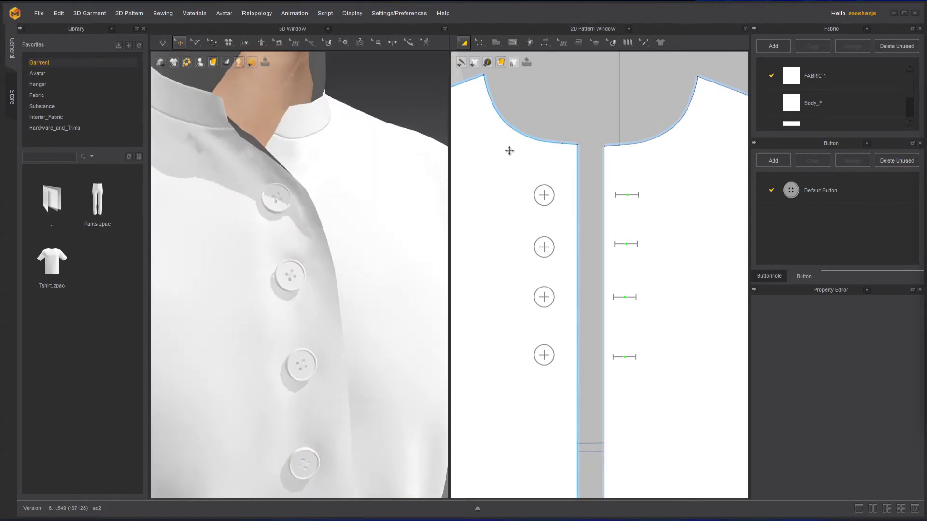
{"action": "left_click", "coordinate": [346, 42]}
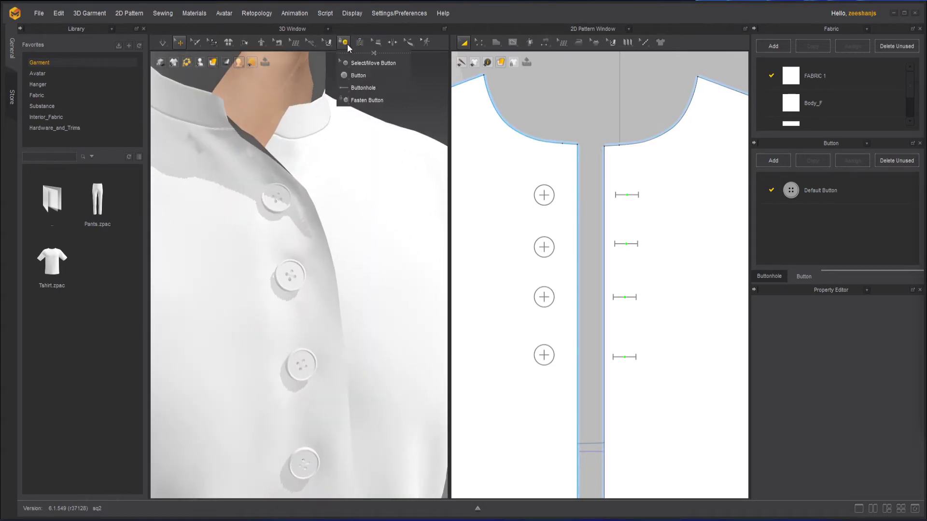
{"action": "left_click", "coordinate": [384, 64]}
{"action": "left_click", "coordinate": [543, 198]}
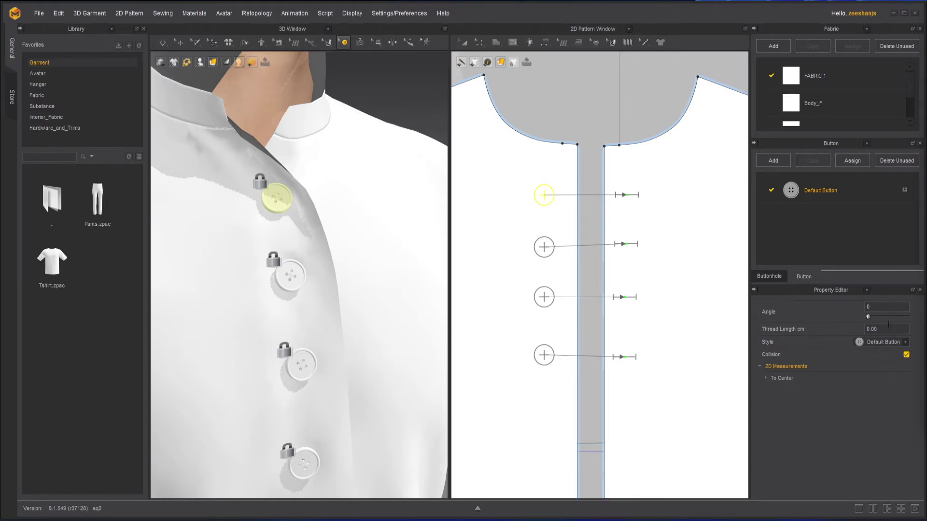
{"action": "left_click_drag", "start_coordinate": [891, 332], "coordinate": [851, 336]}
{"action": "type", "text": "1"}
{"action": "key", "text": "Return"}
{"action": "right_click_drag", "start_coordinate": [213, 217], "coordinate": [275, 207]}
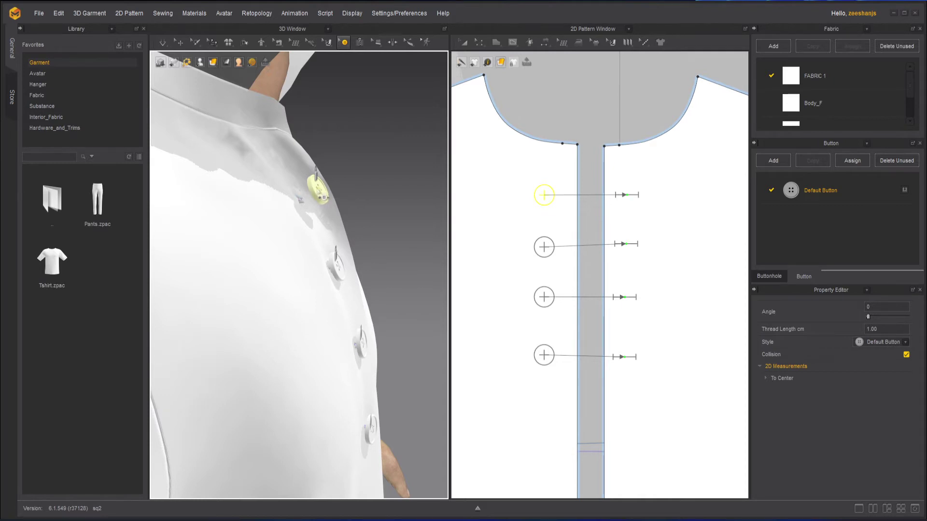
- Set the top button's thread length back to 0.00 cm and return to the front view
{"action": "left_click_drag", "start_coordinate": [887, 332], "coordinate": [866, 332]}
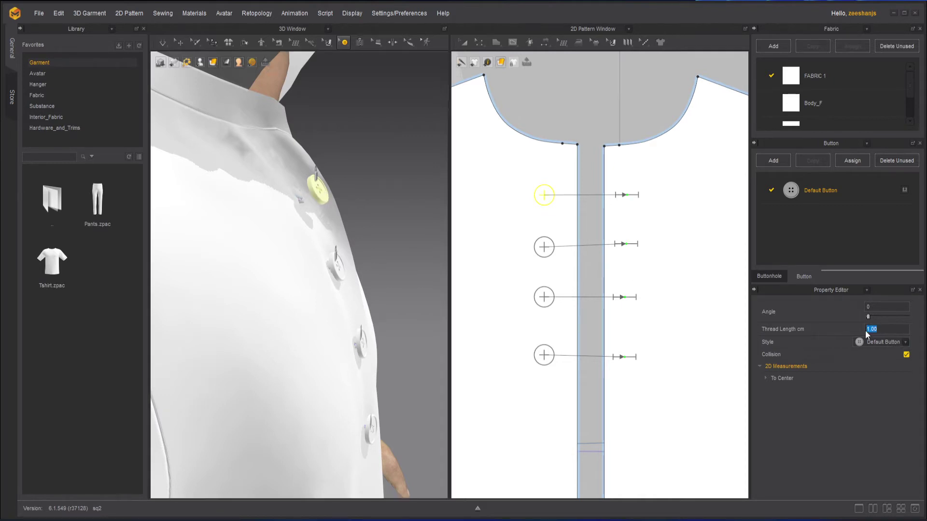
{"action": "key", "text": "Return"}
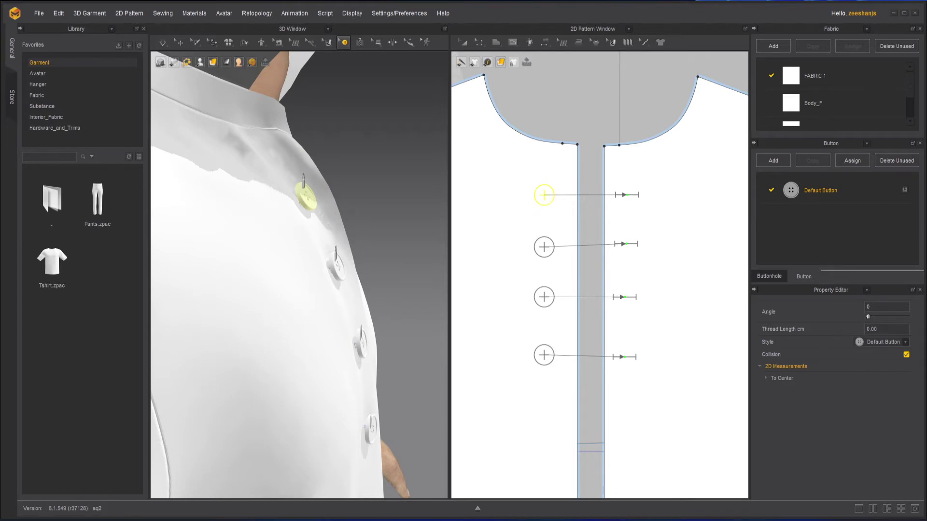
{"action": "right_click_drag", "start_coordinate": [368, 261], "coordinate": [302, 257]}
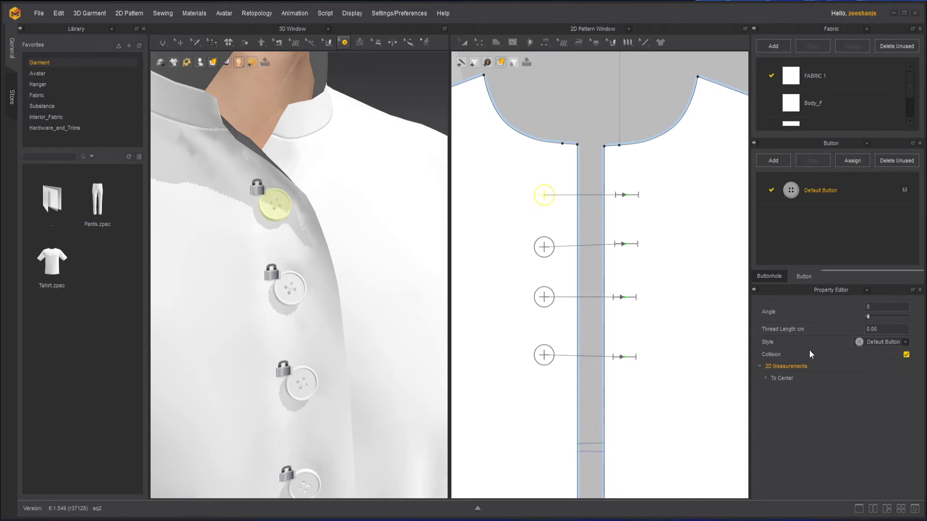
- Check which styles are available for the top button, leaving the style as it is and the button selected
{"action": "left_click", "coordinate": [905, 343]}
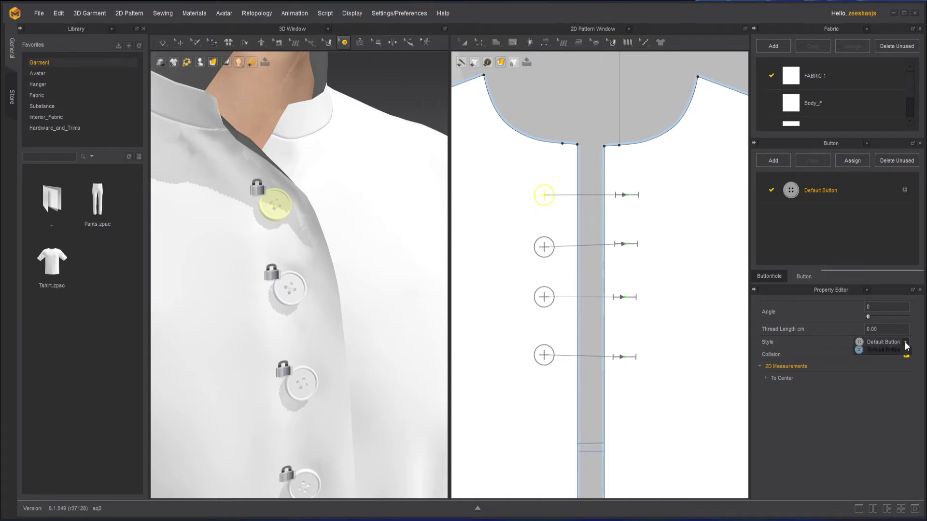
{"action": "left_click", "coordinate": [883, 384]}
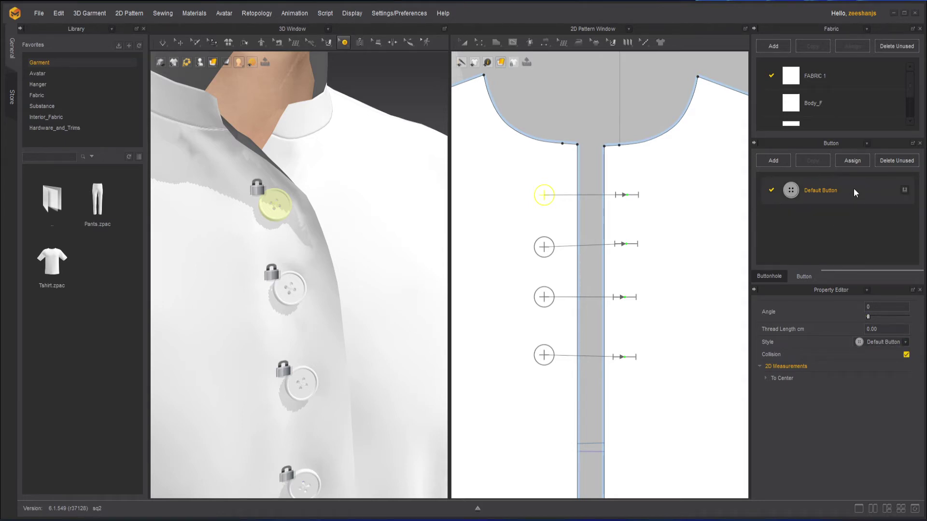
{"action": "left_click", "coordinate": [283, 210]}
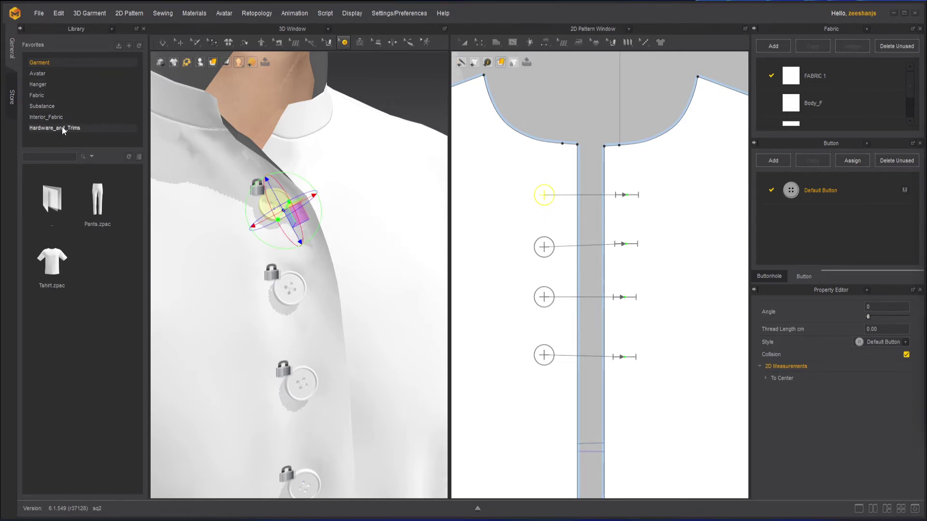
- Add 1_Sew-through_Button_10 from the library's Hardware_and_Trims Button folder to the button list
{"action": "left_click", "coordinate": [79, 128]}
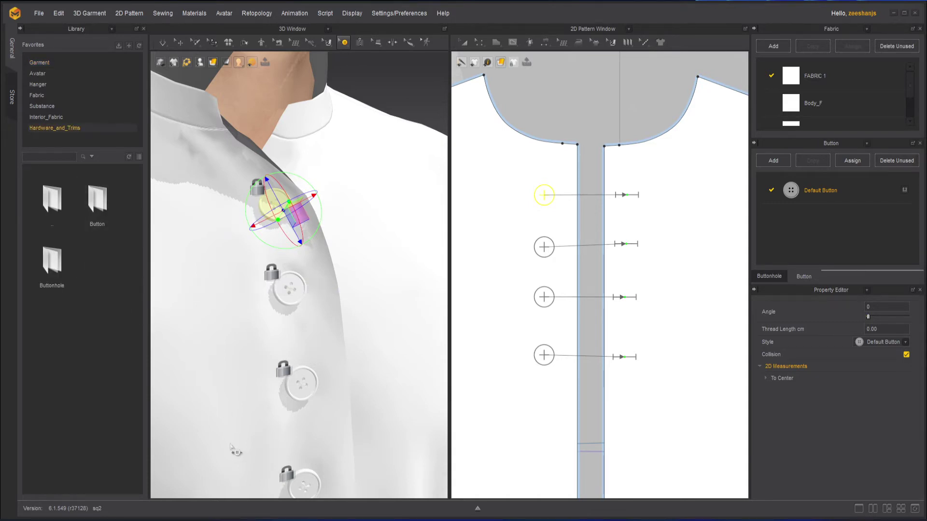
{"action": "double_click", "coordinate": [106, 200]}
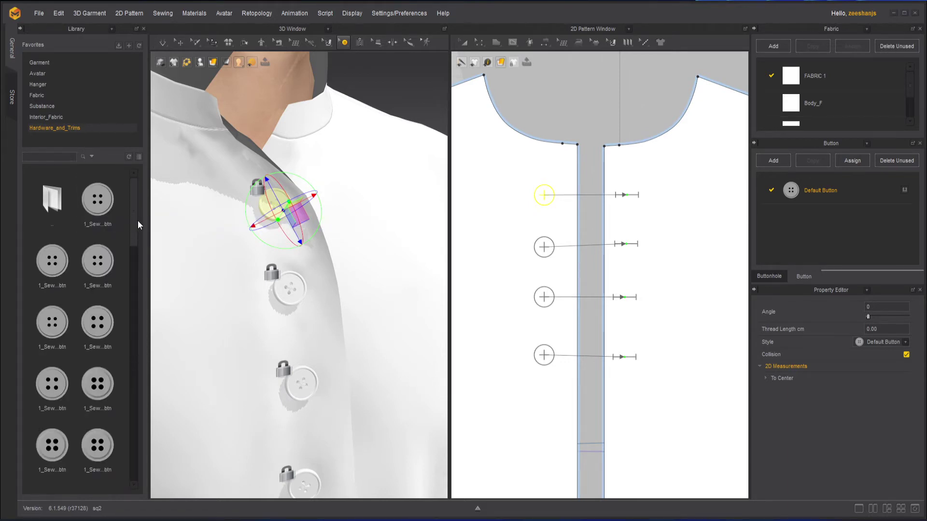
{"action": "scroll", "coordinate": [139, 261], "scroll_direction": "down", "scroll_amount": 2}
{"action": "left_click_drag", "start_coordinate": [139, 261], "coordinate": [143, 336]}
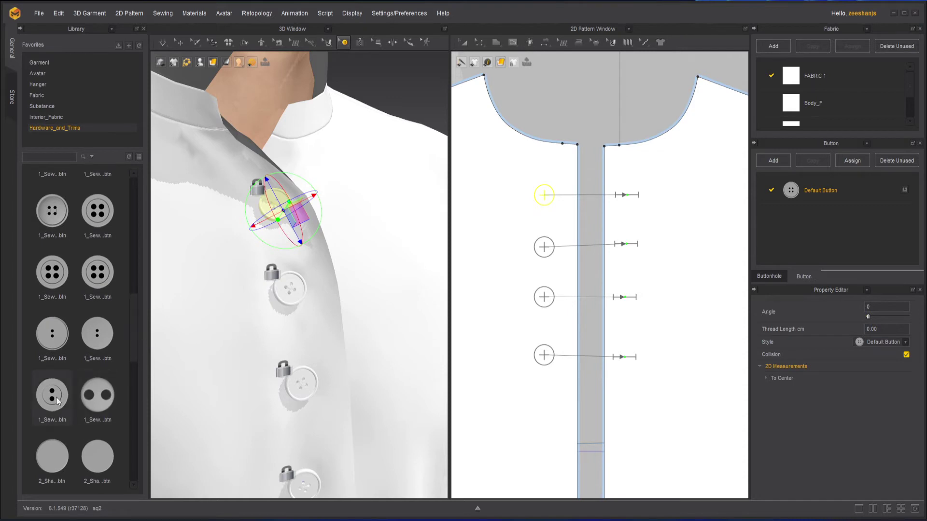
{"action": "left_click_drag", "start_coordinate": [55, 400], "coordinate": [804, 224]}
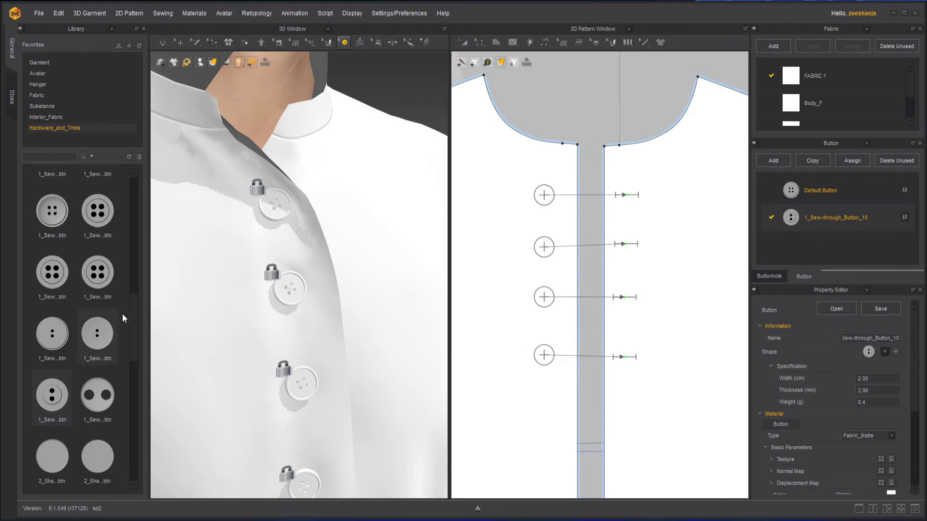
- Add the star-shaped 3_Snap_Rivet_09 from the library to the button list and replace it with 3_Eyelet_04
{"action": "left_click_drag", "start_coordinate": [137, 318], "coordinate": [135, 417]}
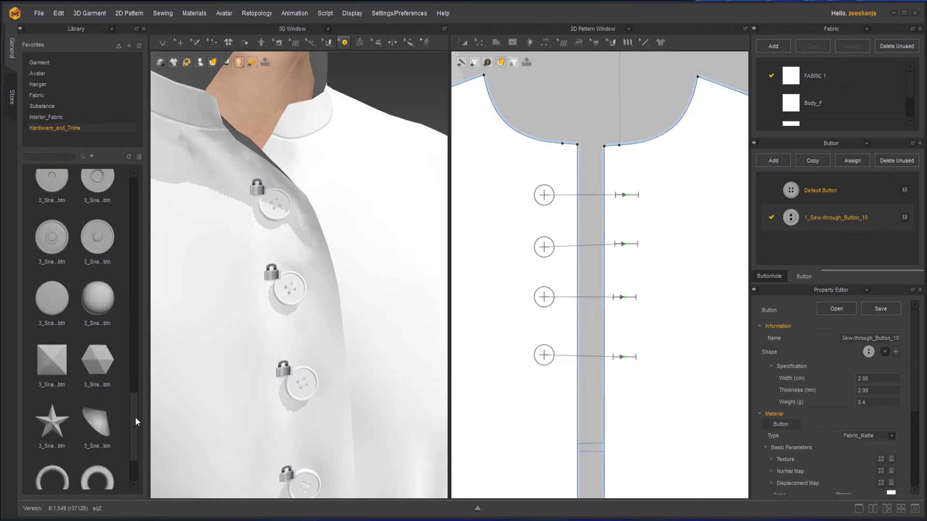
{"action": "left_click_drag", "start_coordinate": [45, 435], "coordinate": [845, 256]}
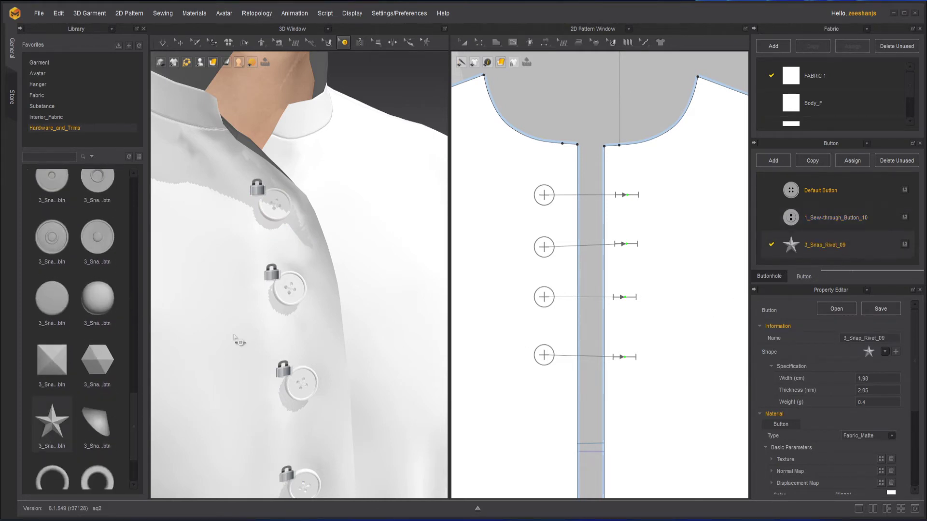
{"action": "left_click_drag", "start_coordinate": [130, 433], "coordinate": [140, 482]}
{"action": "left_click_drag", "start_coordinate": [98, 454], "coordinate": [272, 392]}
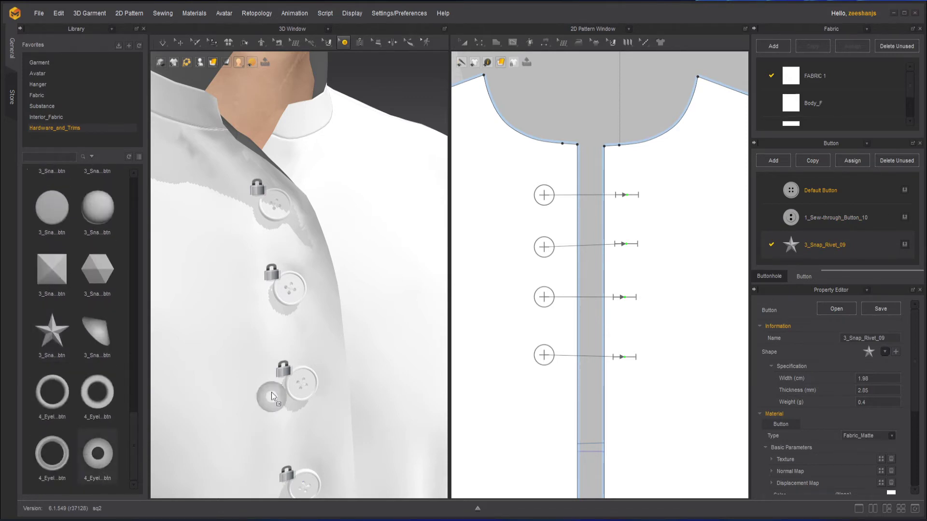
{"action": "left_click_drag", "start_coordinate": [854, 254], "coordinate": [850, 254]}
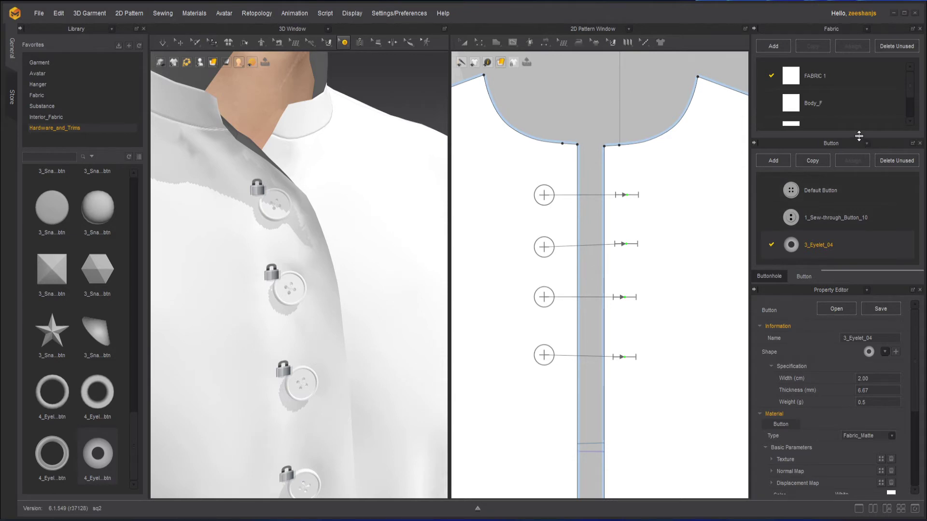
- Make room in the button list and add the star-shaped 3_Snap_Rivet_09 as a separate entry
{"action": "left_click_drag", "start_coordinate": [859, 136], "coordinate": [859, 110]}
{"action": "left_click_drag", "start_coordinate": [52, 332], "coordinate": [714, 265]}
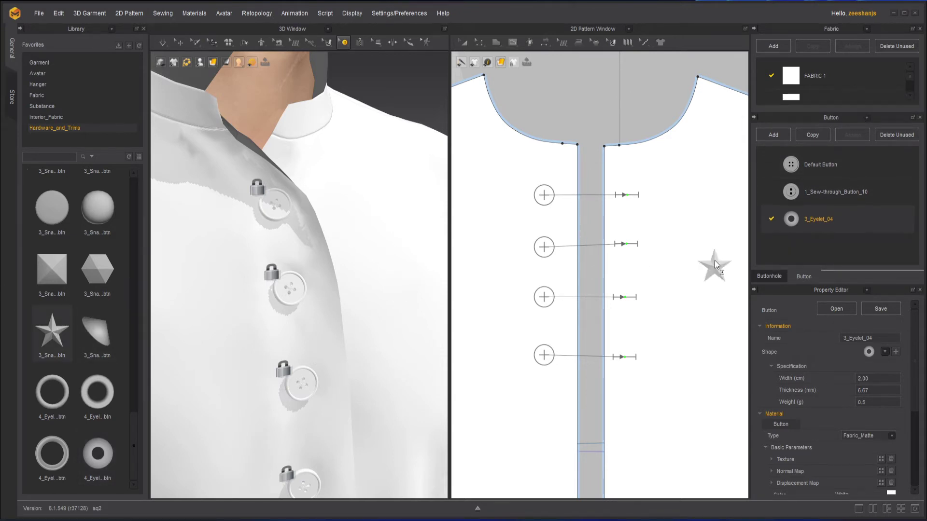
{"action": "left_click_drag", "start_coordinate": [848, 250], "coordinate": [849, 251]}
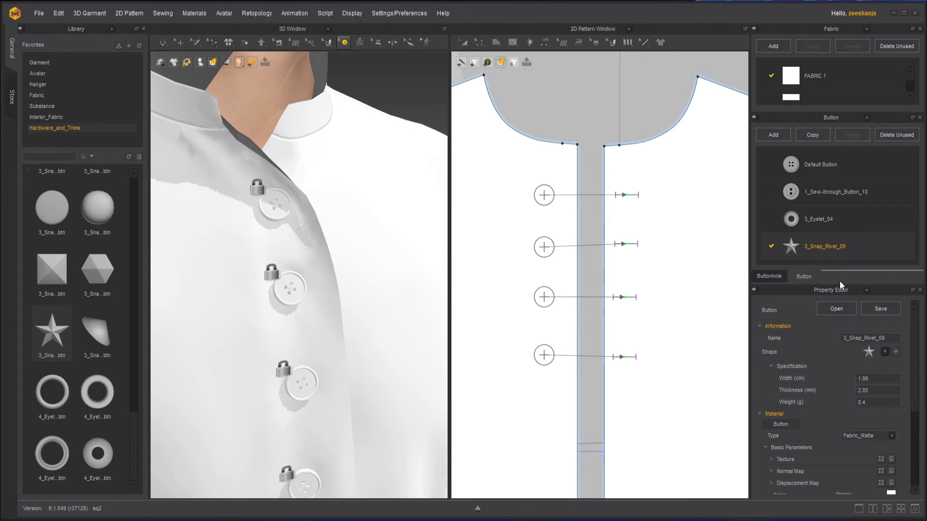
- Extend the button list area and add the domed 2_Shank_Button_04 from the library to it
{"action": "left_click_drag", "start_coordinate": [839, 280], "coordinate": [839, 351]}
{"action": "scroll", "coordinate": [63, 347], "scroll_direction": "up", "scroll_amount": 10}
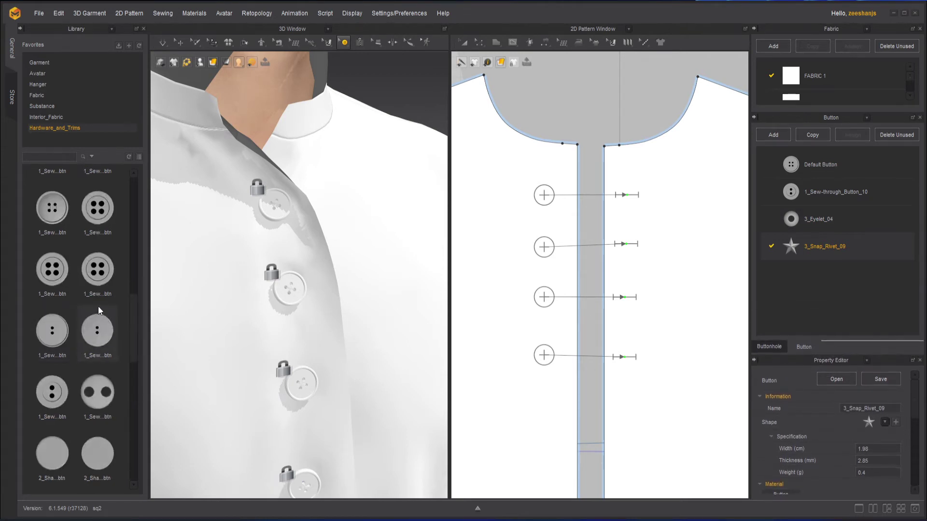
{"action": "scroll", "coordinate": [114, 356], "scroll_direction": "down", "scroll_amount": 3}
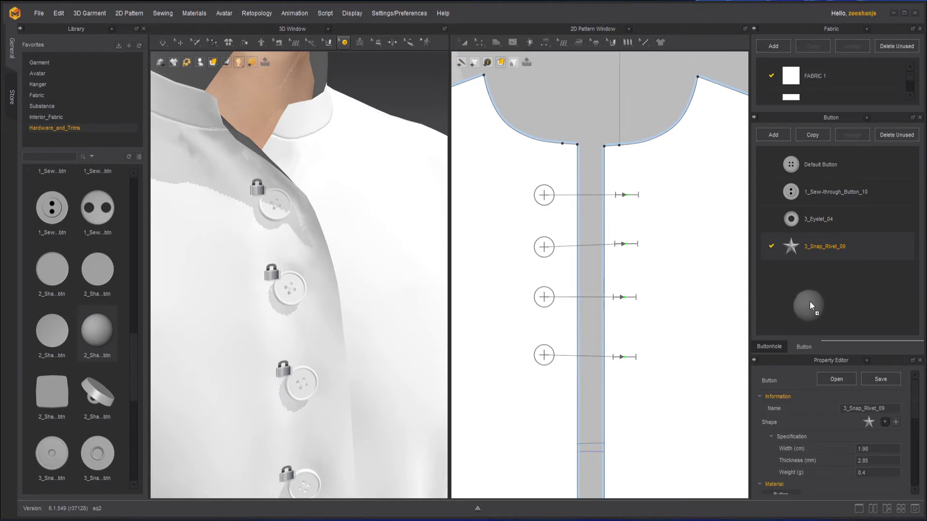
{"action": "left_click_drag", "start_coordinate": [809, 301], "coordinate": [810, 301]}
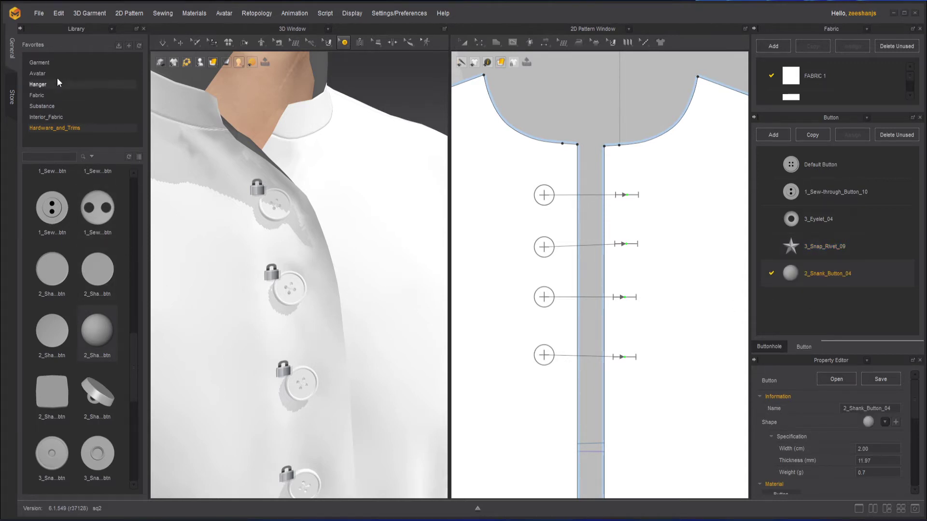
- Set the style of the uppermost shirt button to 1_Sew-through_Button_10
{"action": "left_click", "coordinate": [39, 62]}
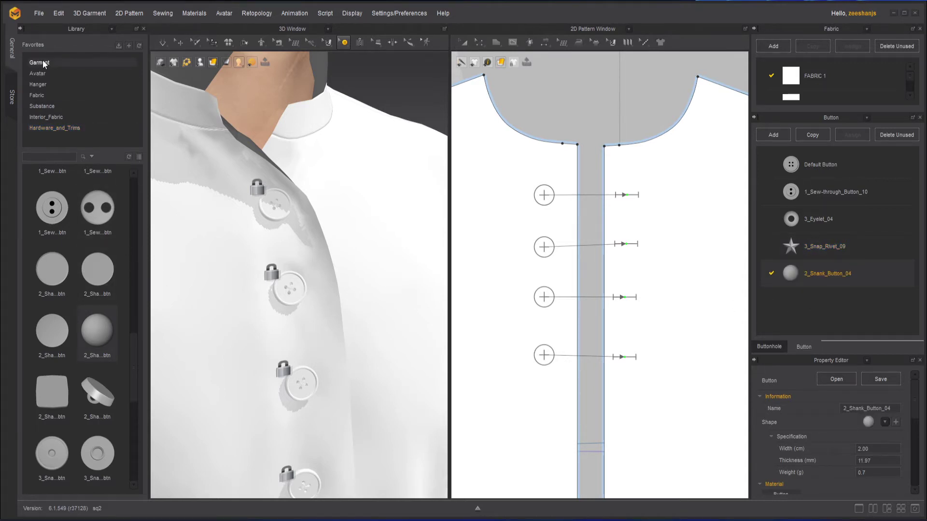
{"action": "left_click", "coordinate": [278, 213]}
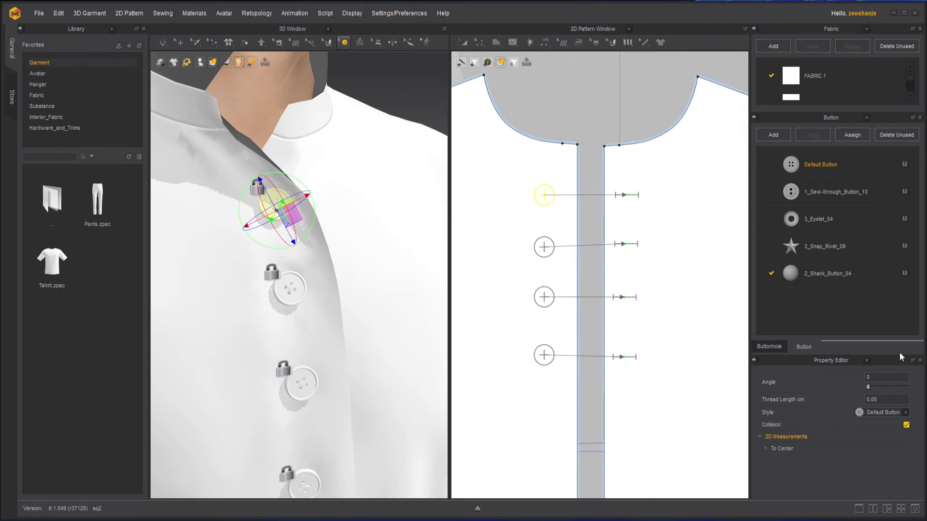
{"action": "left_click_drag", "start_coordinate": [900, 354], "coordinate": [898, 283]}
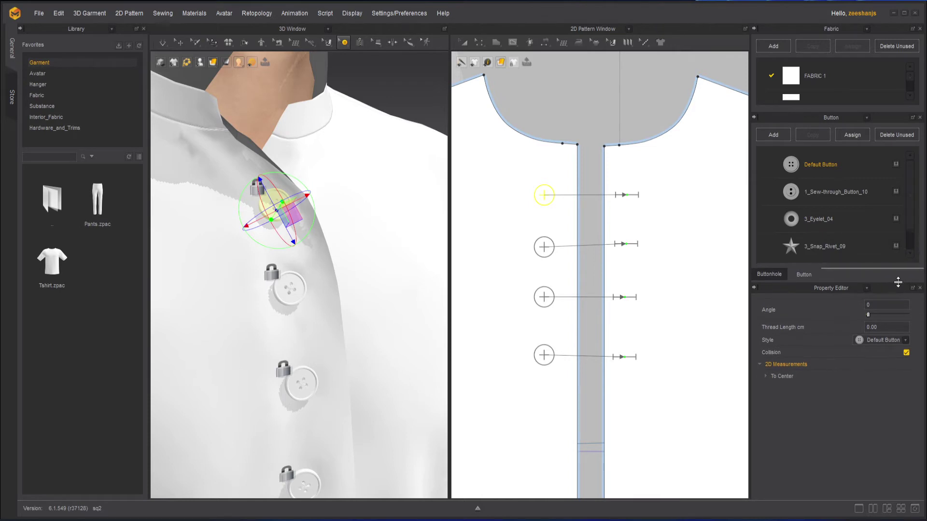
{"action": "left_click", "coordinate": [906, 341]}
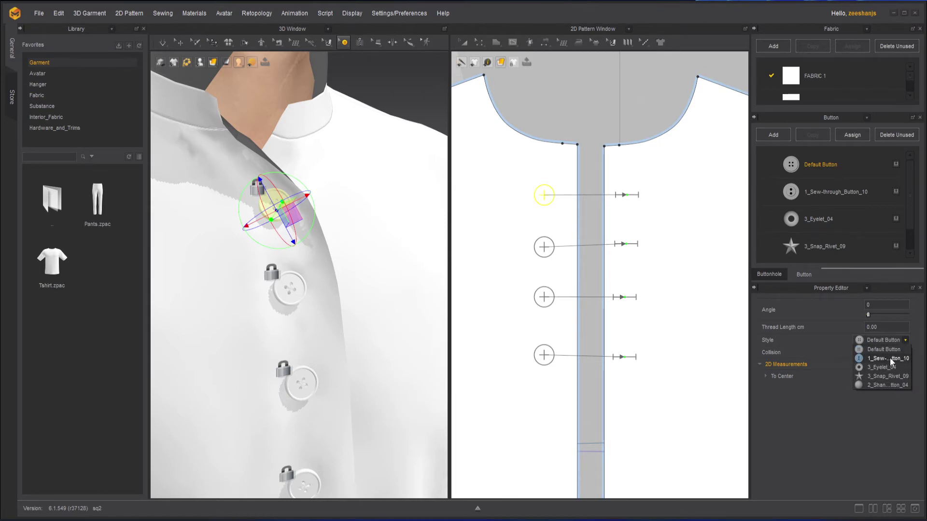
{"action": "left_click", "coordinate": [890, 358]}
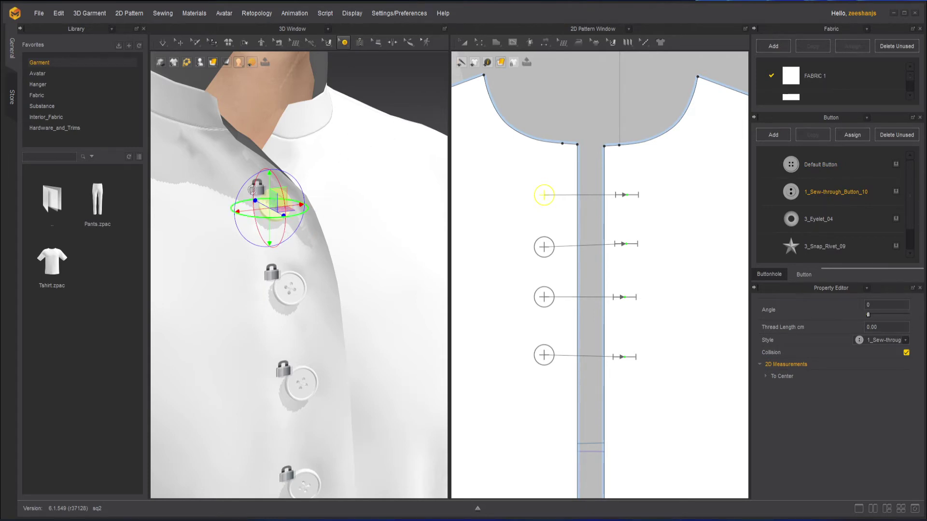
{"action": "left_click", "coordinate": [387, 74]}
- Set the style of the second shirt button to 3_Eyelet_04
{"action": "scroll", "coordinate": [247, 200], "scroll_direction": "up", "scroll_amount": 5}
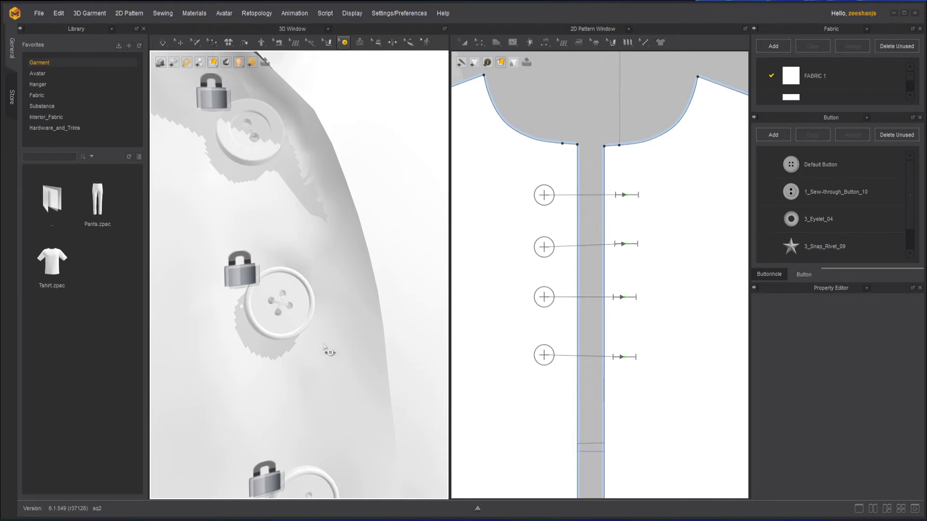
{"action": "left_click", "coordinate": [297, 321]}
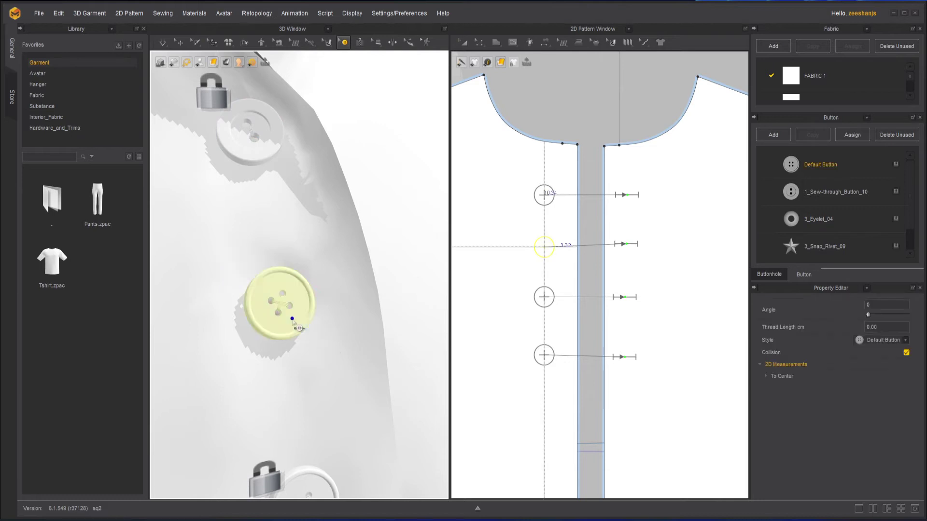
{"action": "left_click", "coordinate": [906, 341]}
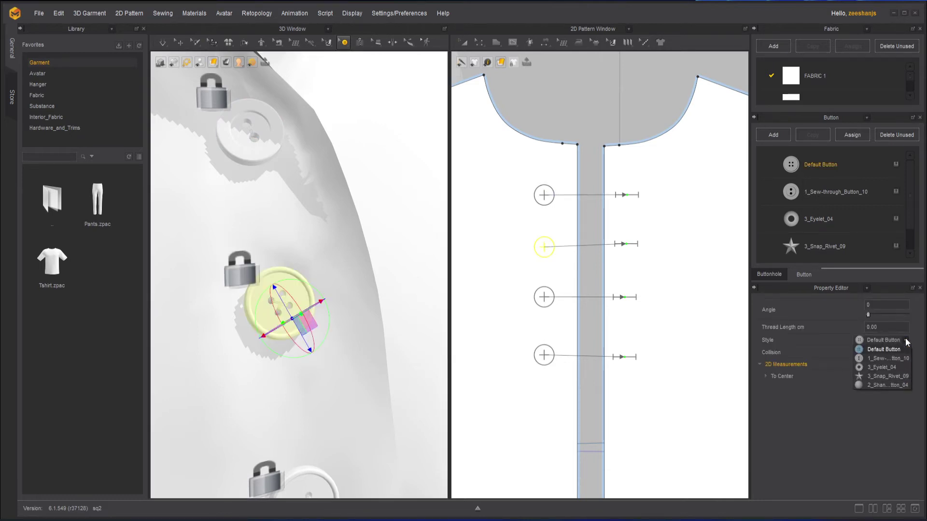
{"action": "left_click", "coordinate": [883, 367]}
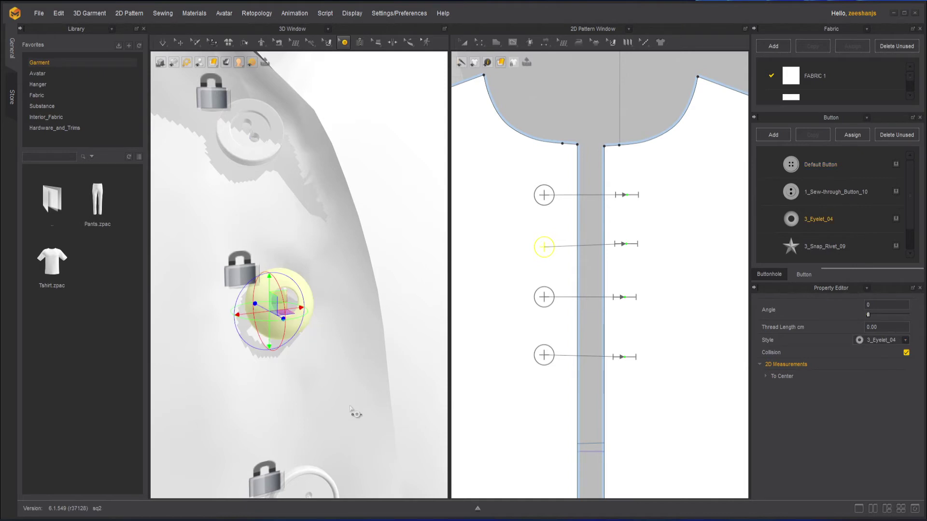
- Change the third shirt button to the star-shaped 3_Snap_Rivet_09 style
{"action": "left_click", "coordinate": [314, 473]}
{"action": "middle_click_drag", "start_coordinate": [337, 399], "coordinate": [335, 227]}
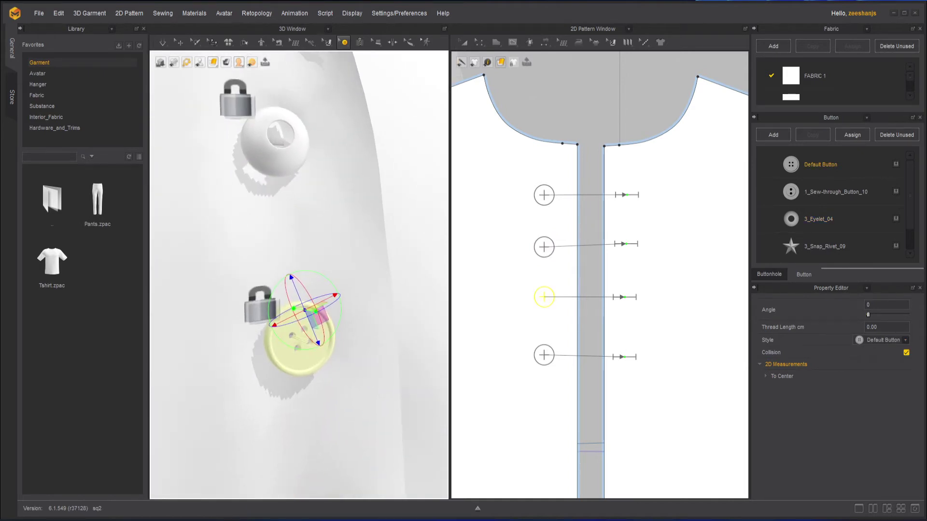
{"action": "left_click", "coordinate": [905, 340]}
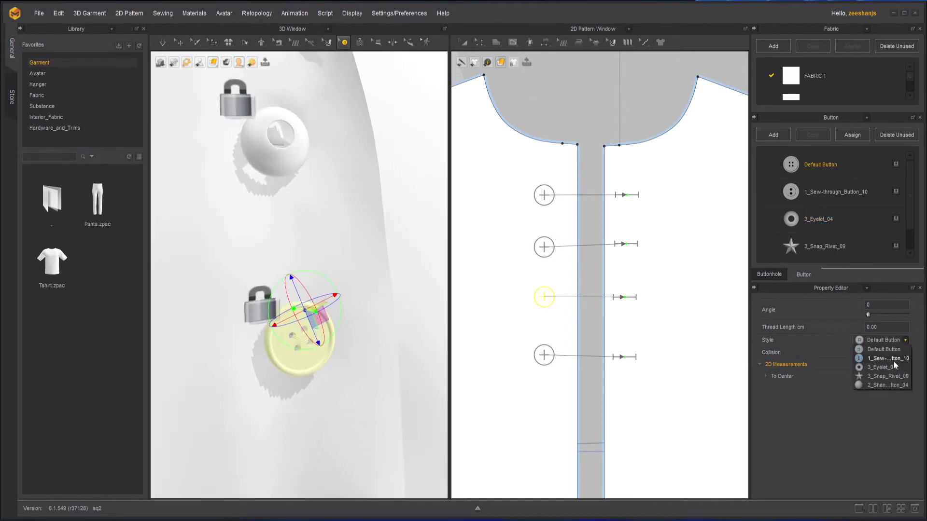
{"action": "left_click", "coordinate": [890, 376]}
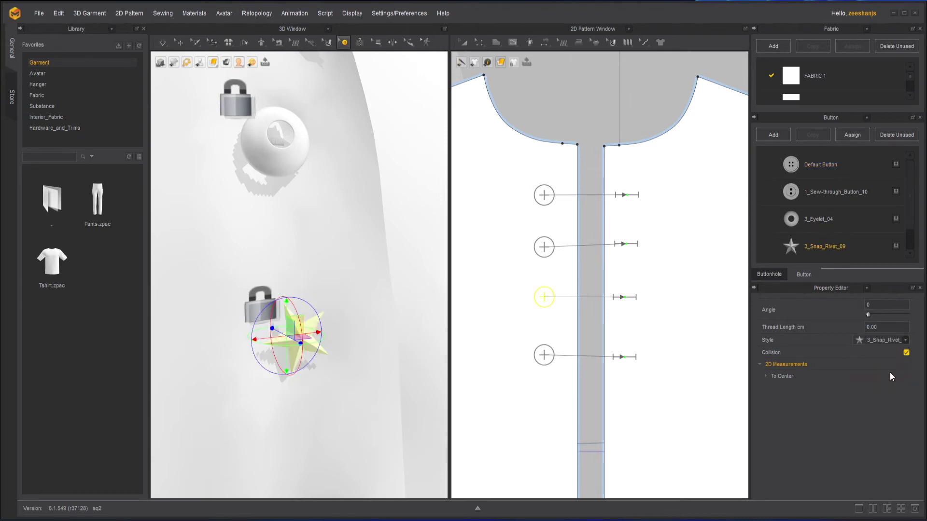
- Change the lowest shirt button to the domed 2_Shank_Button_04 style
{"action": "scroll", "coordinate": [386, 336], "scroll_direction": "down", "scroll_amount": 3}
{"action": "left_click", "coordinate": [295, 436]}
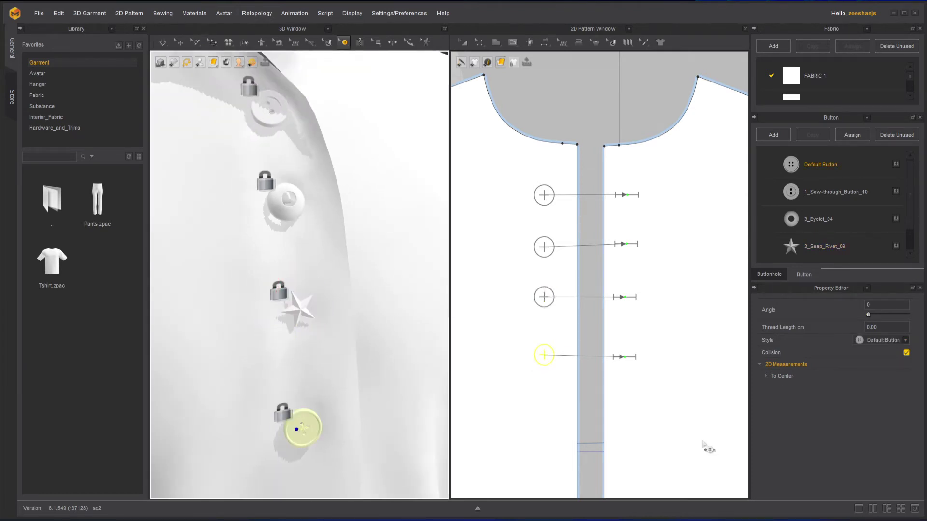
{"action": "left_click", "coordinate": [905, 340]}
{"action": "left_click", "coordinate": [888, 385]}
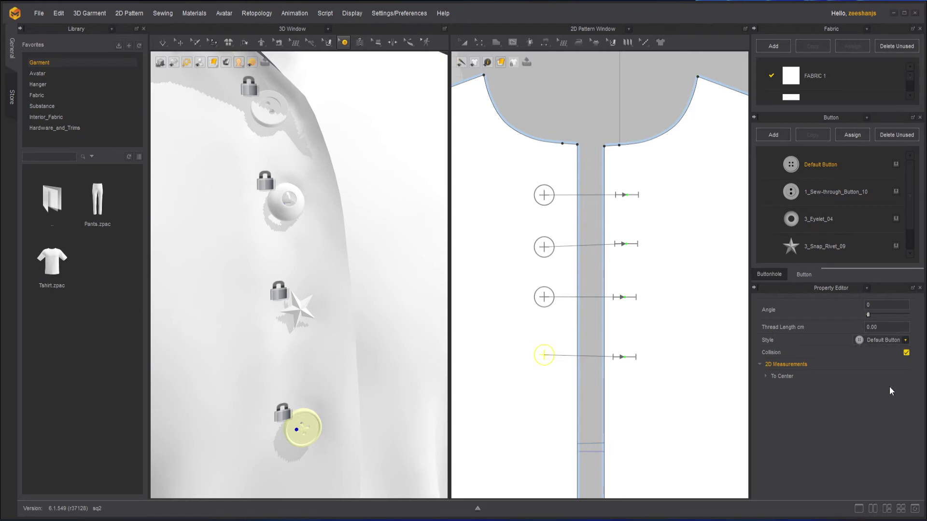
{"action": "left_click", "coordinate": [534, 113]}
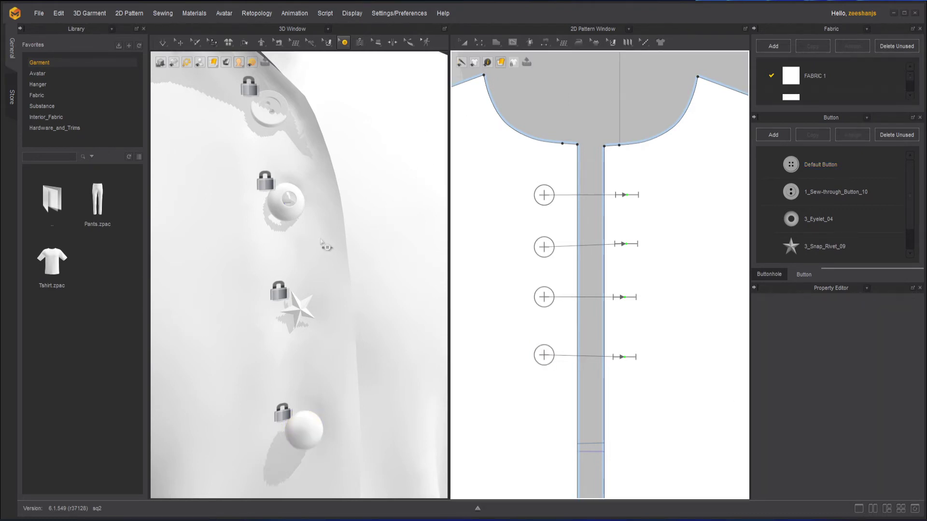
- Switch to the Select/Move tool and inspect the four restyled buttons on the dressed avatar's shirt front
{"action": "scroll", "coordinate": [327, 245], "scroll_direction": "down", "scroll_amount": 5}
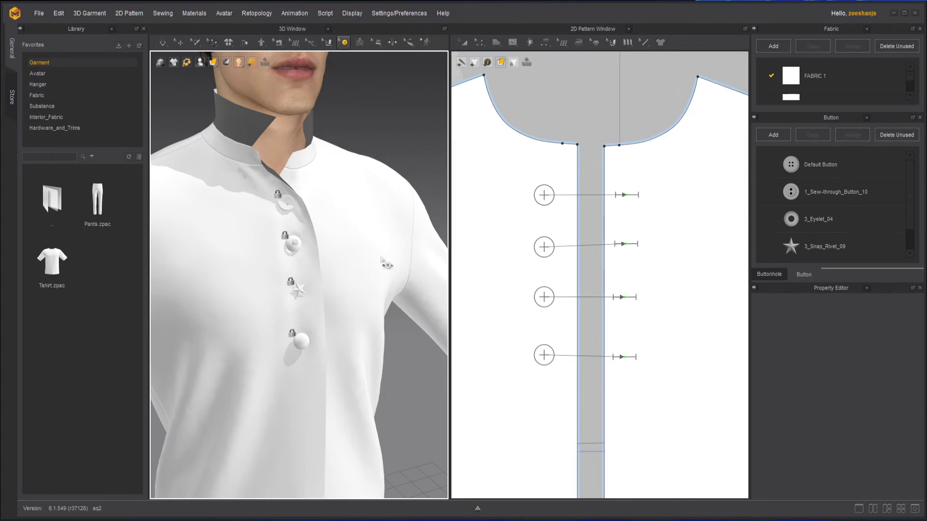
{"action": "left_click", "coordinate": [180, 42]}
{"action": "left_click", "coordinate": [415, 133]}
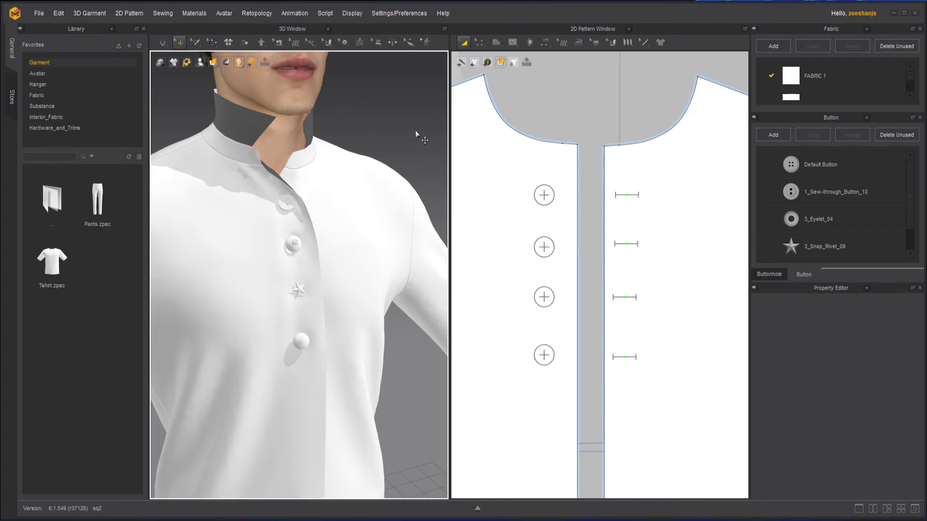
{"action": "mouse_move", "coordinate": [416, 130]}
{"action": "right_mouse_down"}
{"action": "mouse_move", "coordinate": [316, 135]}
{"action": "mouse_move", "coordinate": [449, 137]}
{"action": "mouse_move", "coordinate": [411, 137]}
{"action": "right_mouse_up"}
{"action": "scroll", "coordinate": [407, 145], "scroll_direction": "up", "scroll_amount": 3}
{"action": "right_click_drag", "start_coordinate": [325, 255], "coordinate": [354, 237]}
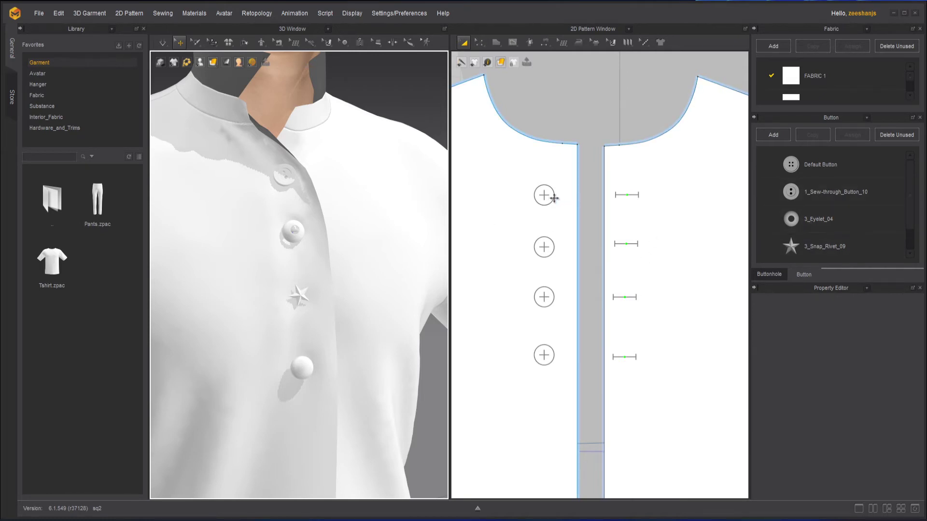
- Delete the upper two buttons and their matching buttonholes from the shirt front patterns
{"action": "left_click", "coordinate": [344, 44]}
{"action": "left_click", "coordinate": [393, 64]}
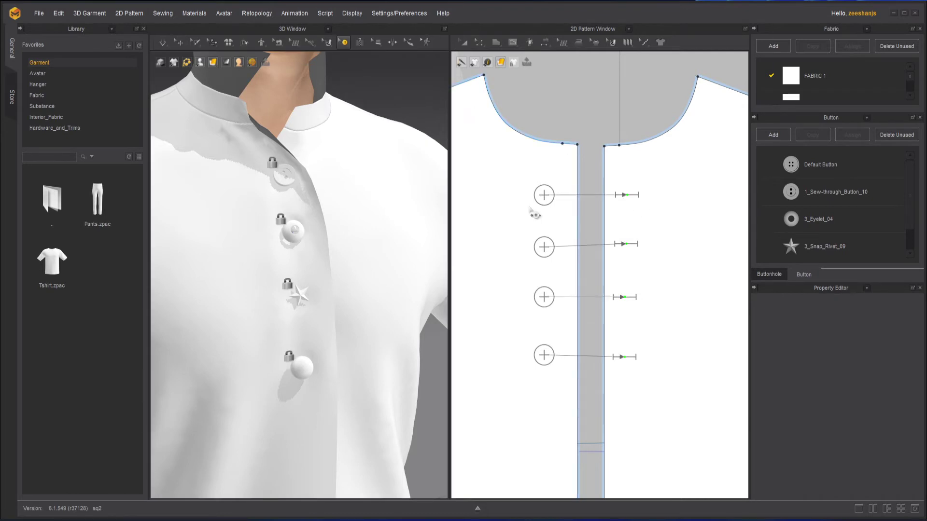
{"action": "left_click", "coordinate": [544, 196]}
{"action": "key", "text": "Delete"}
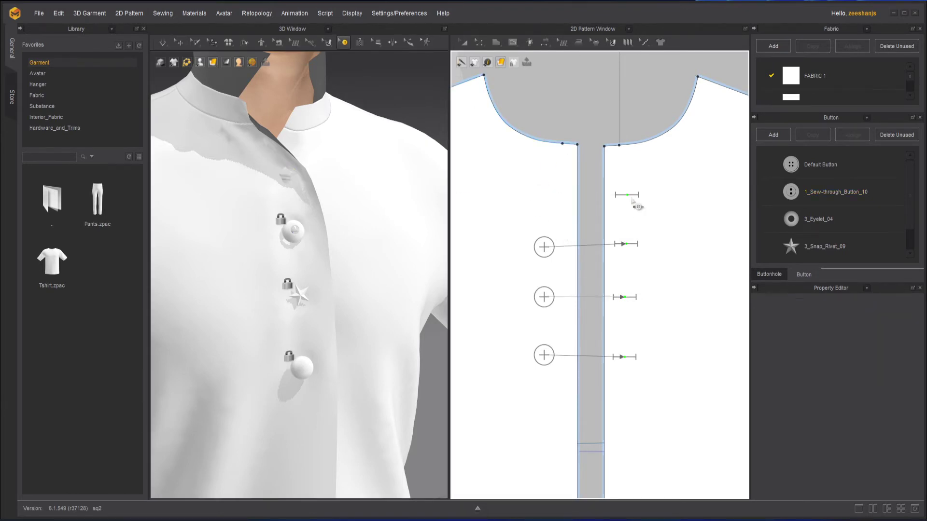
{"action": "left_click", "coordinate": [626, 195]}
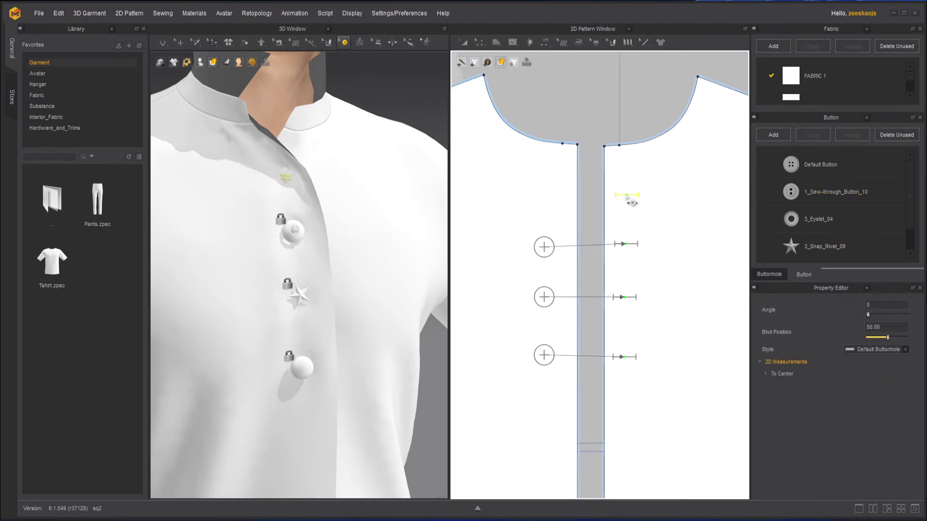
{"action": "key", "text": "Delete"}
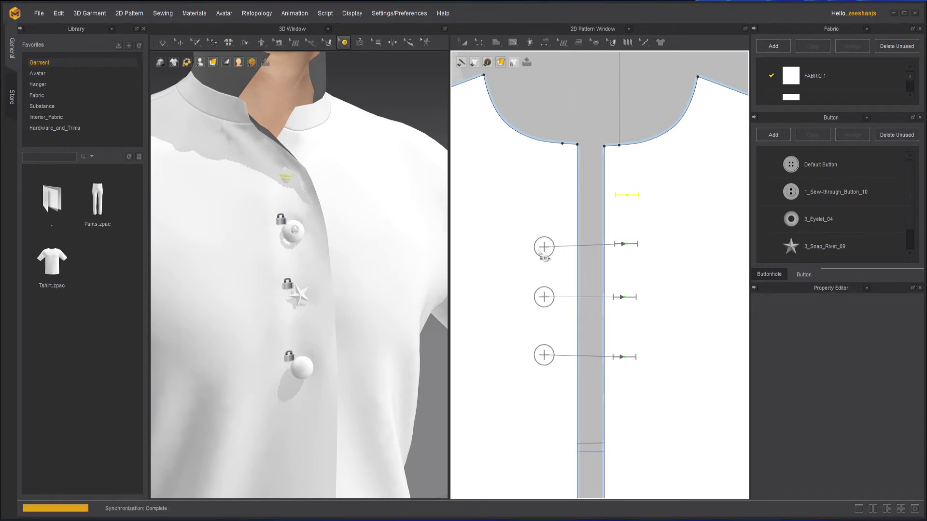
{"action": "left_click", "coordinate": [544, 249]}
{"action": "key", "text": "Delete"}
{"action": "left_click", "coordinate": [626, 243]}
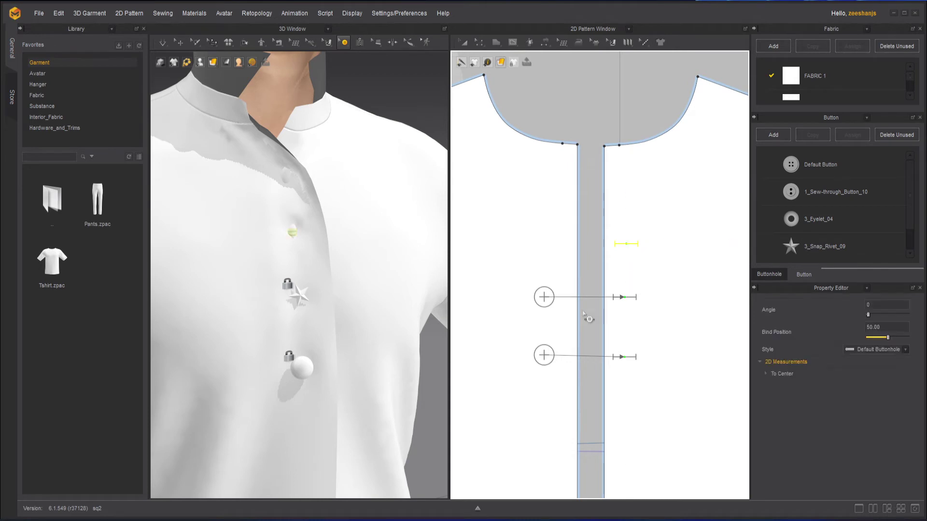
{"action": "key", "text": "Delete"}
- Delete the remaining two buttons and their matching buttonholes from the shirt front patterns
{"action": "left_click", "coordinate": [544, 297]}
{"action": "key", "text": "Delete"}
{"action": "left_click", "coordinate": [624, 298]}
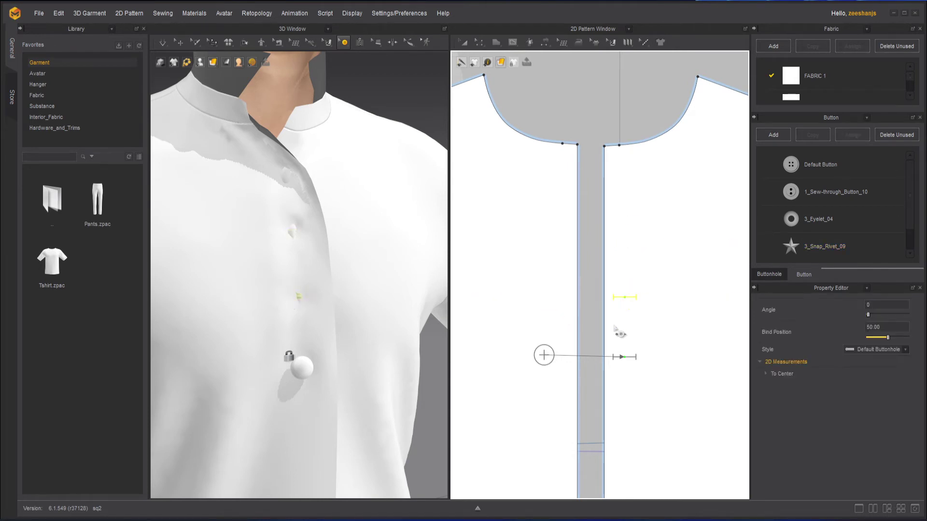
{"action": "key", "text": "Delete"}
{"action": "left_click", "coordinate": [544, 356]}
{"action": "key", "text": "Delete"}
{"action": "left_click", "coordinate": [624, 357]}
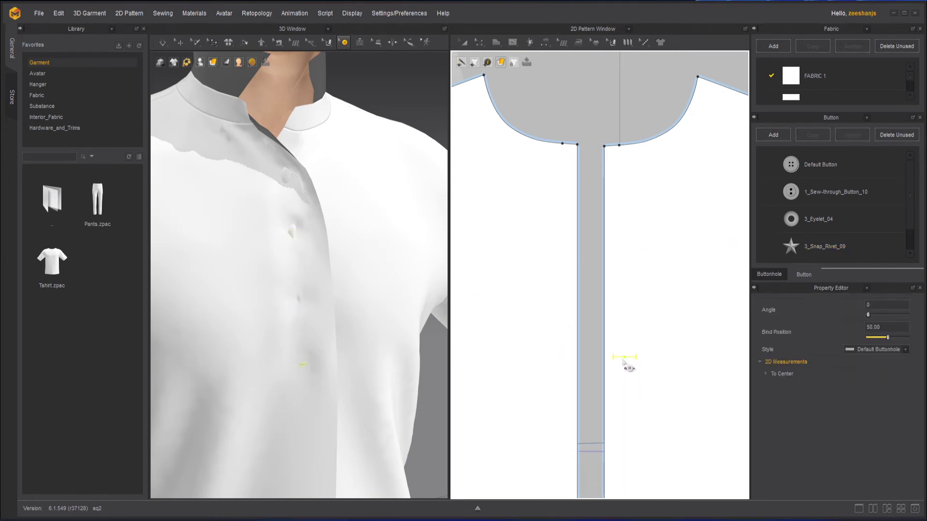
{"action": "key", "text": "Delete"}
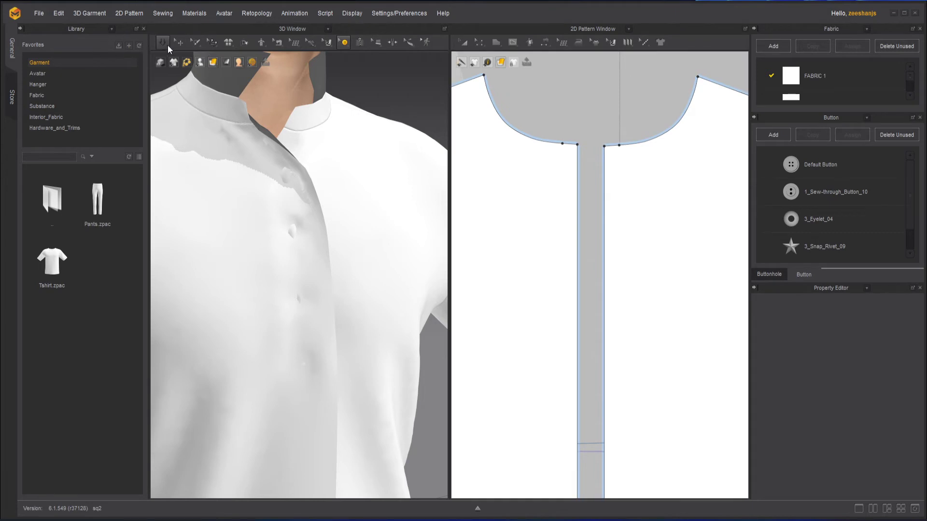
- Simulate the unfastened shirt and pull both front panels outward at the hem so the front opens
{"action": "left_click", "coordinate": [166, 44]}
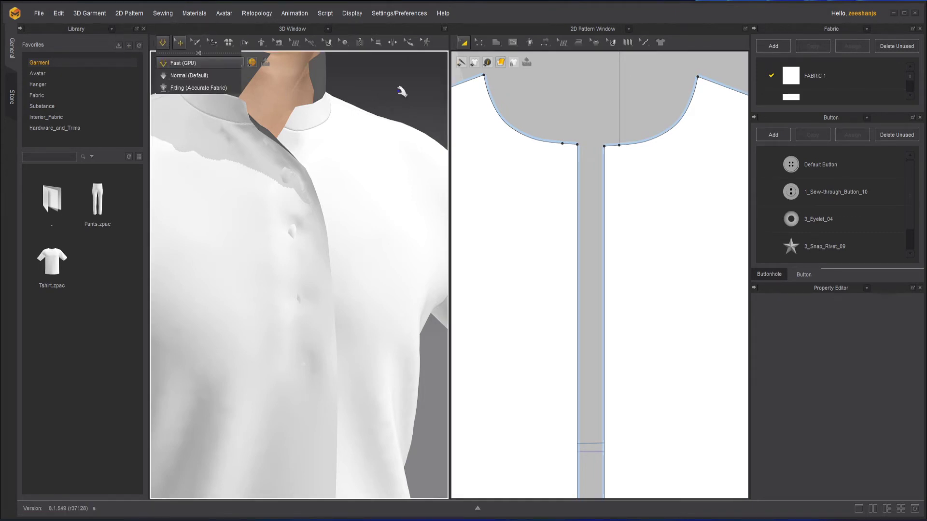
{"action": "scroll", "coordinate": [408, 140], "scroll_direction": "down", "scroll_amount": 5}
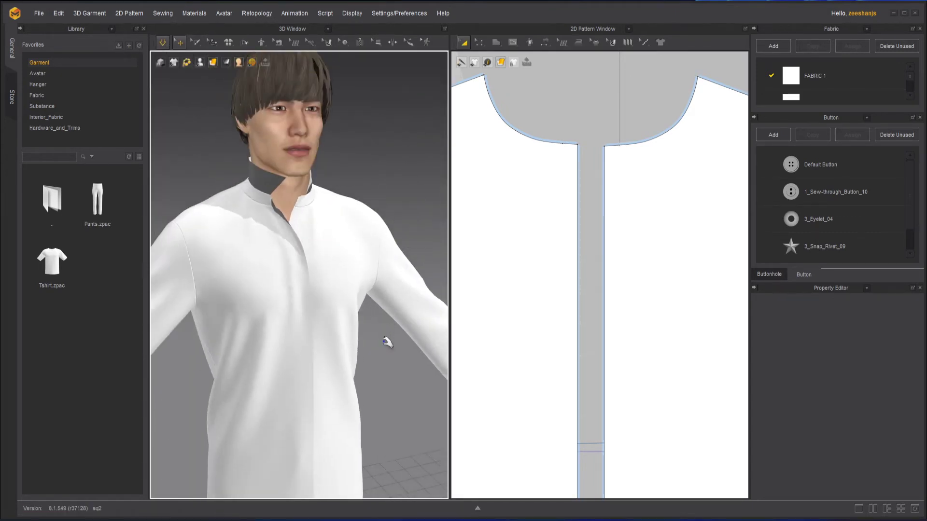
{"action": "middle_click_drag", "start_coordinate": [366, 472], "coordinate": [375, 386]}
{"action": "left_click_drag", "start_coordinate": [274, 445], "coordinate": [241, 510]}
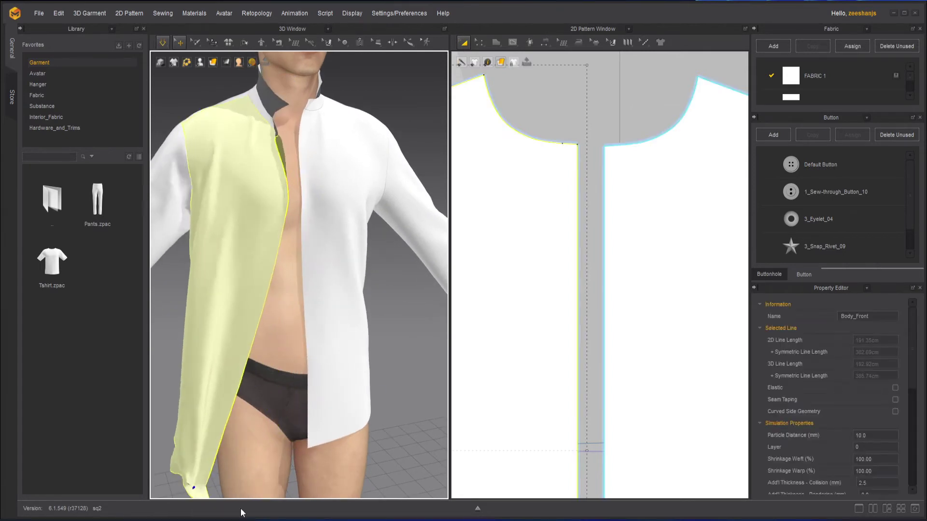
{"action": "left_click_drag", "start_coordinate": [324, 436], "coordinate": [359, 436]}
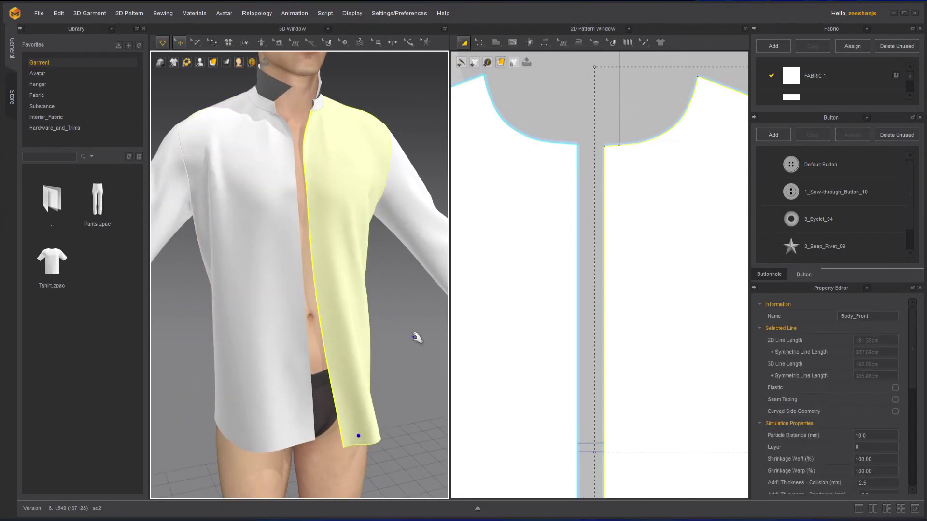
{"action": "left_click", "coordinate": [394, 312]}
- Examine the gap between the two front panels from the collar to the hem at several angles
{"action": "scroll", "coordinate": [394, 313], "scroll_direction": "up", "scroll_amount": 5}
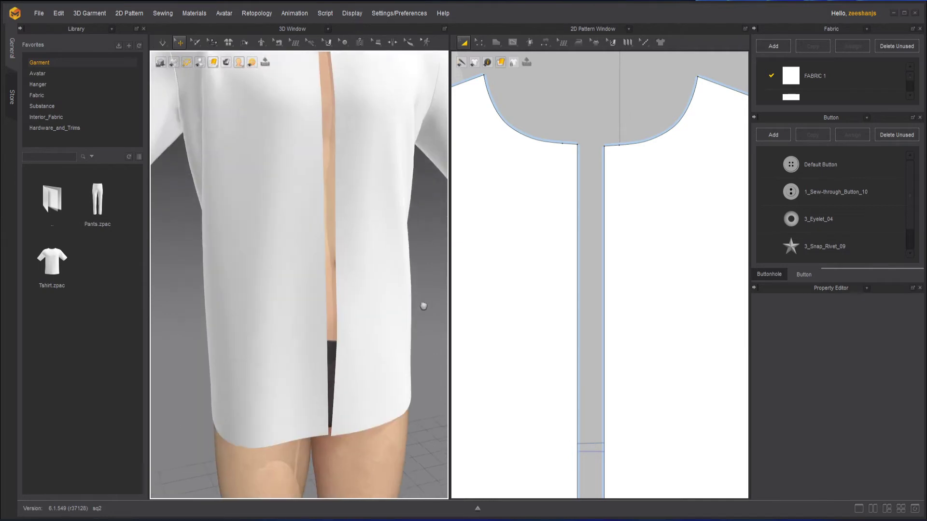
{"action": "middle_click_drag", "start_coordinate": [424, 306], "coordinate": [393, 381]}
{"action": "scroll", "coordinate": [393, 367], "scroll_direction": "down", "scroll_amount": 2}
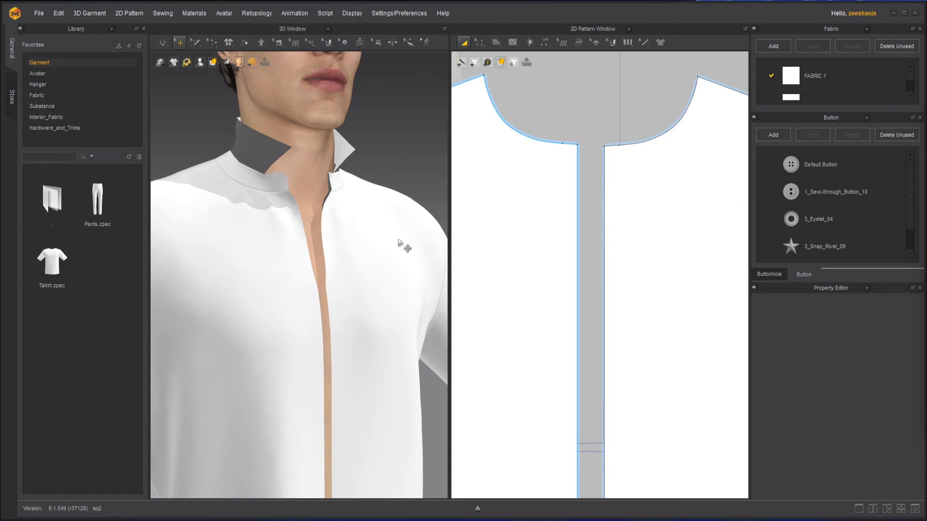
{"action": "middle_click_drag", "start_coordinate": [378, 327], "coordinate": [389, 80]}
{"action": "middle_click_drag", "start_coordinate": [345, 326], "coordinate": [352, 344]}
{"action": "right_click_drag", "start_coordinate": [352, 343], "coordinate": [316, 213]}
{"action": "scroll", "coordinate": [333, 291], "scroll_direction": "down", "scroll_amount": 5}
{"action": "right_click_drag", "start_coordinate": [333, 292], "coordinate": [357, 341]}
{"action": "middle_click_drag", "start_coordinate": [358, 341], "coordinate": [354, 313]}
{"action": "right_click_drag", "start_coordinate": [354, 314], "coordinate": [352, 337]}
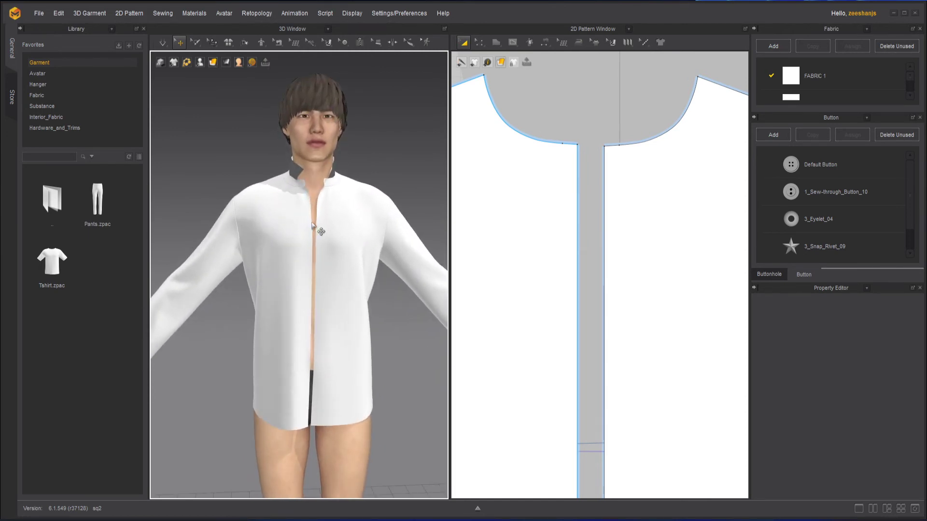
{"action": "scroll", "coordinate": [337, 313], "scroll_direction": "up", "scroll_amount": 5}
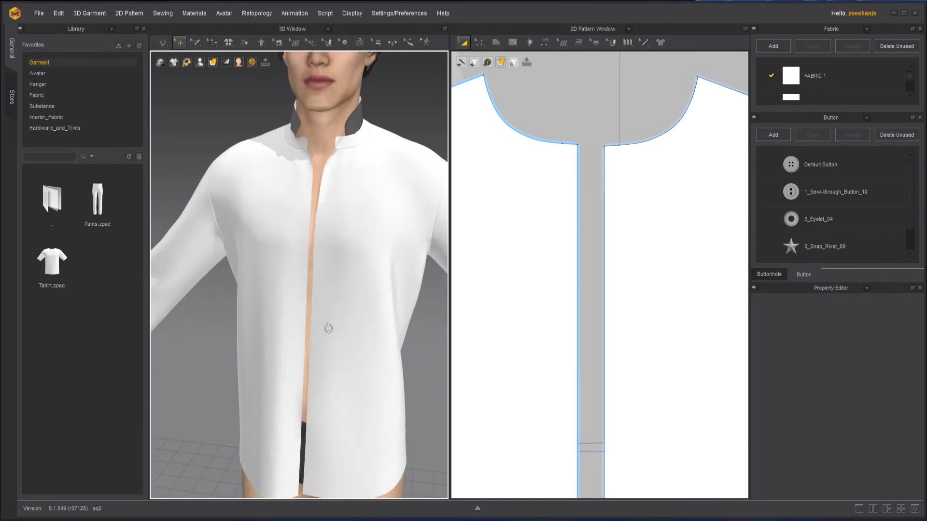
{"action": "scroll", "coordinate": [338, 135], "scroll_direction": "up", "scroll_amount": 5}
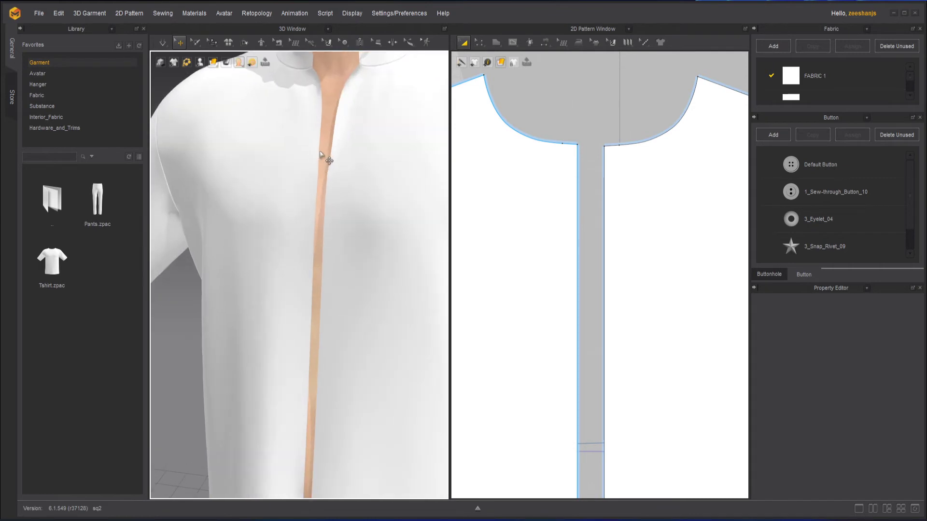
- Start a zipper with the Zipper tool and trace its first side down the avatar's left front edge, from just below the collar to just above the hem
{"action": "scroll", "coordinate": [357, 328], "scroll_direction": "down", "scroll_amount": 5}
{"action": "scroll", "coordinate": [361, 336], "scroll_direction": "up", "scroll_amount": 5}
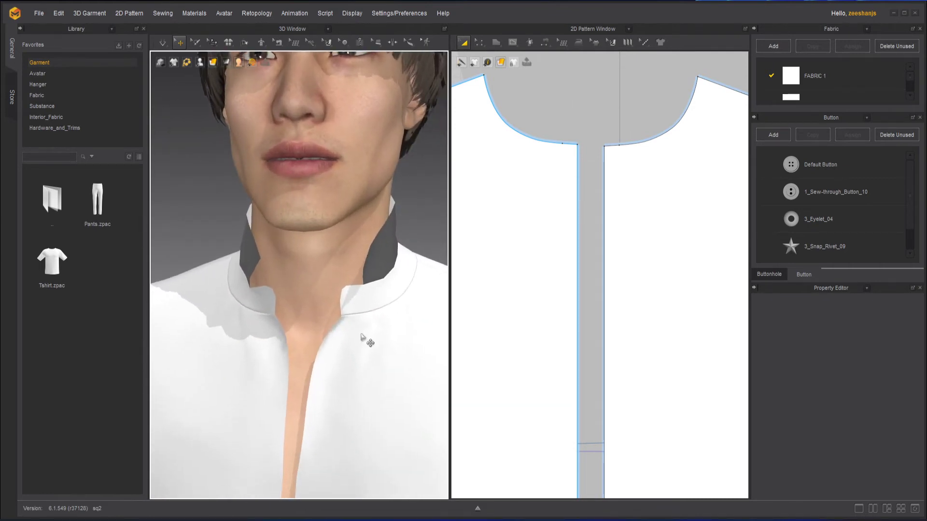
{"action": "scroll", "coordinate": [362, 336], "scroll_direction": "up", "scroll_amount": 2}
{"action": "left_click", "coordinate": [226, 42]}
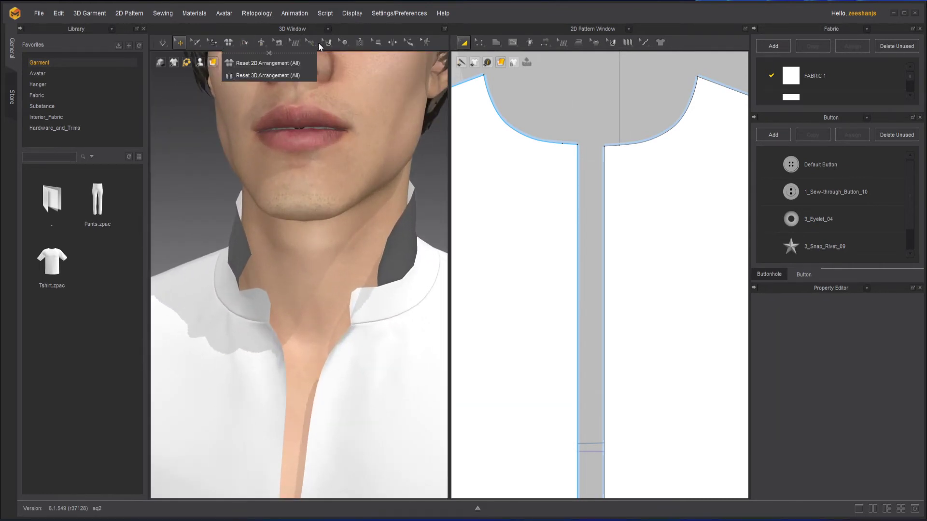
{"action": "left_click", "coordinate": [357, 45]}
{"action": "scroll", "coordinate": [378, 375], "scroll_direction": "up", "scroll_amount": 2}
{"action": "middle_click_drag", "start_coordinate": [381, 397], "coordinate": [374, 303]}
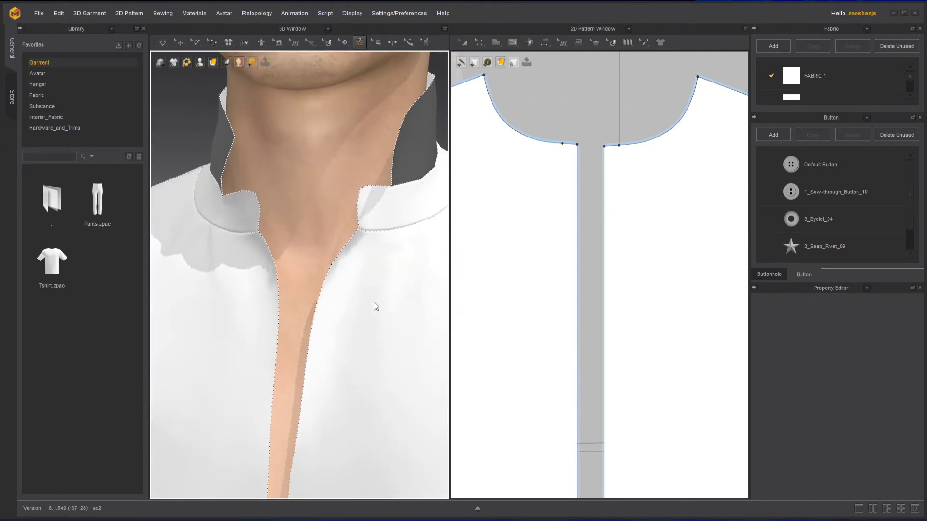
{"action": "right_click_drag", "start_coordinate": [374, 302], "coordinate": [363, 296]}
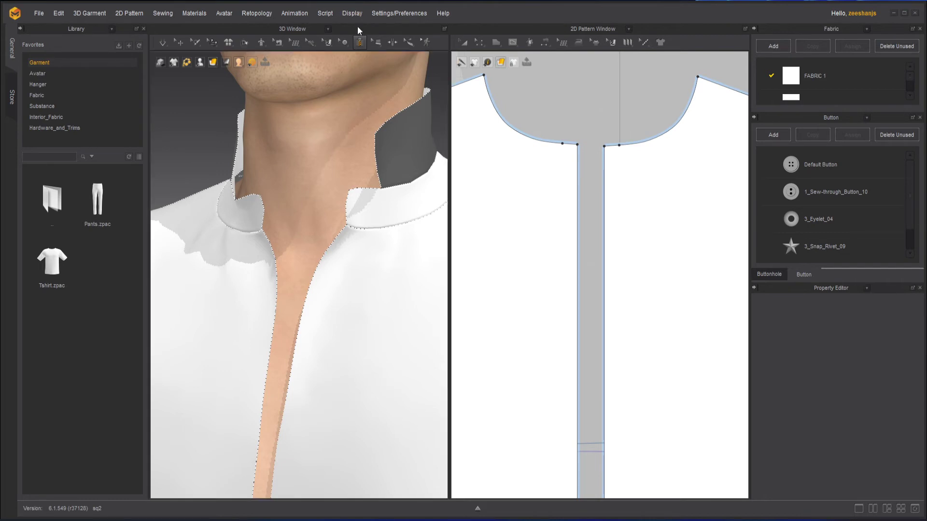
{"action": "left_click", "coordinate": [336, 239]}
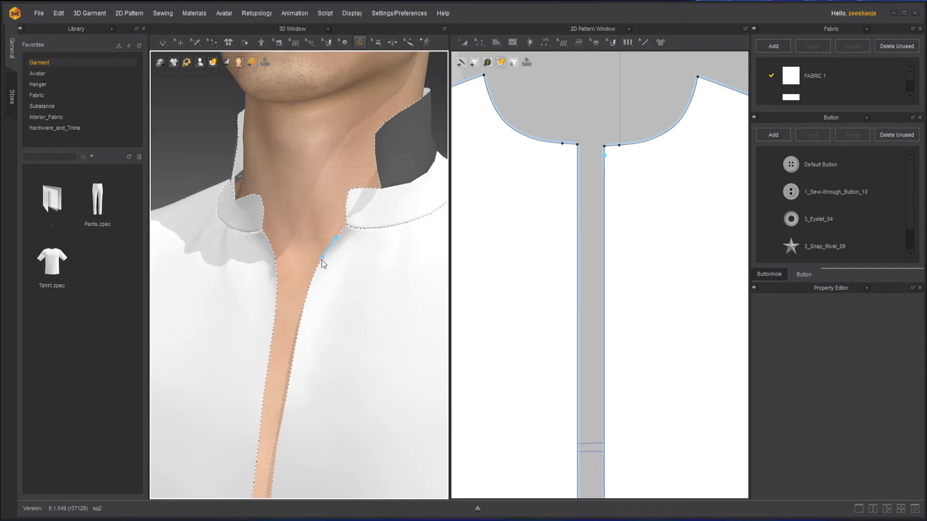
{"action": "scroll", "coordinate": [280, 436], "scroll_direction": "up", "scroll_amount": 3}
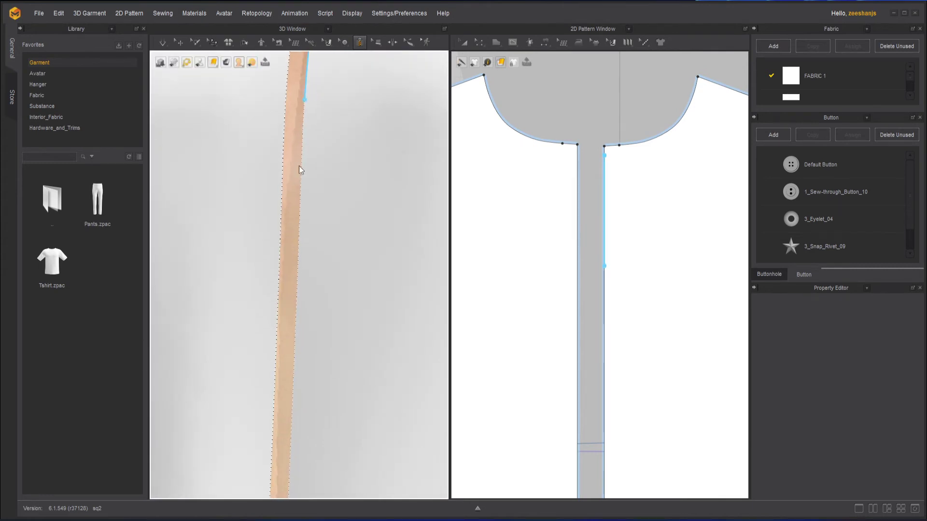
{"action": "scroll", "coordinate": [295, 420], "scroll_direction": "down", "scroll_amount": 5}
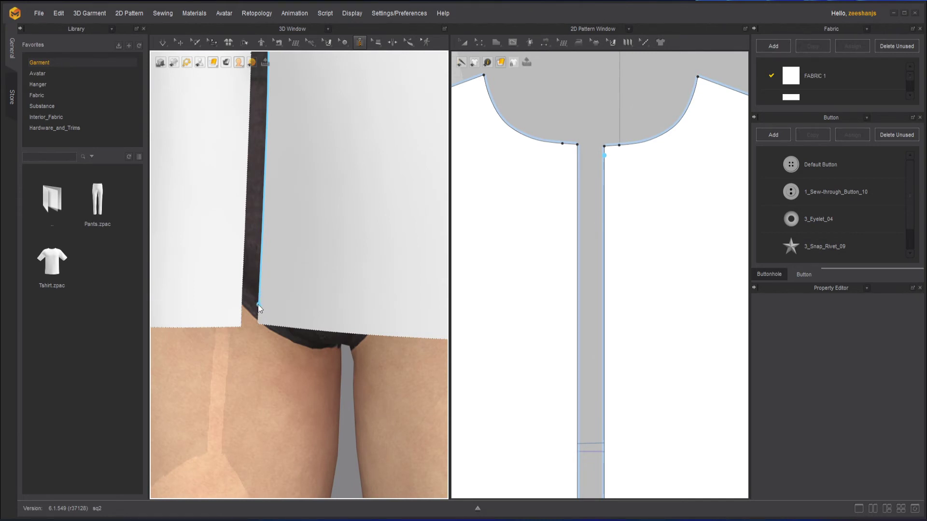
{"action": "left_click", "coordinate": [259, 293]}
{"action": "left_click", "coordinate": [256, 312]}
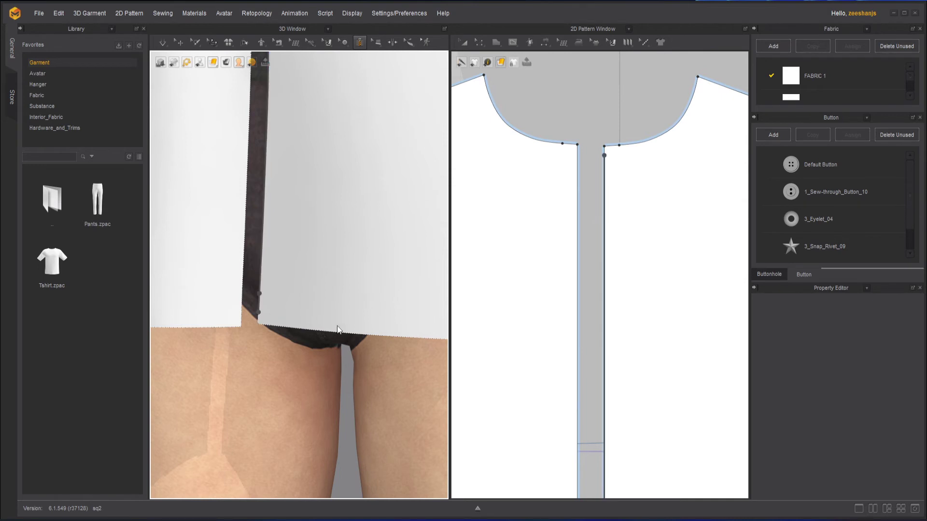
- Trace the zipper's second side down the opposite front edge, from just below the collar to just above the hem, and complete the zipper
{"action": "scroll", "coordinate": [327, 190], "scroll_direction": "down", "scroll_amount": 5}
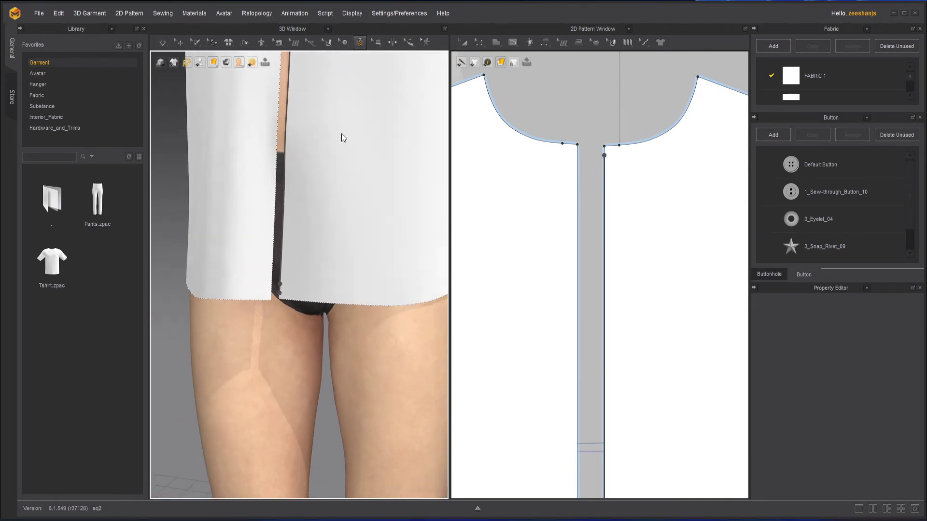
{"action": "middle_click_drag", "start_coordinate": [341, 133], "coordinate": [366, 457]}
{"action": "middle_click_drag", "start_coordinate": [355, 157], "coordinate": [331, 277]}
{"action": "scroll", "coordinate": [331, 277], "scroll_direction": "down", "scroll_amount": 1}
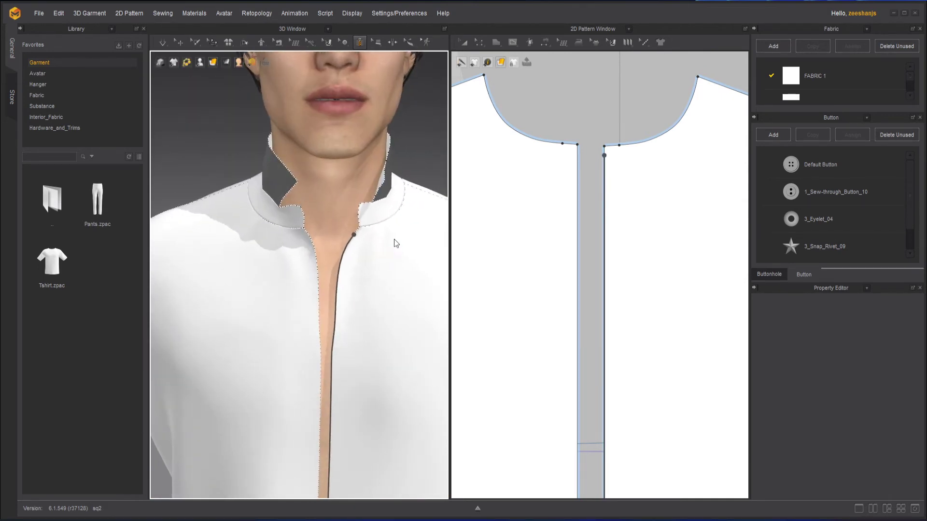
{"action": "scroll", "coordinate": [323, 268], "scroll_direction": "up", "scroll_amount": 4}
{"action": "right_click_drag", "start_coordinate": [323, 268], "coordinate": [347, 265]}
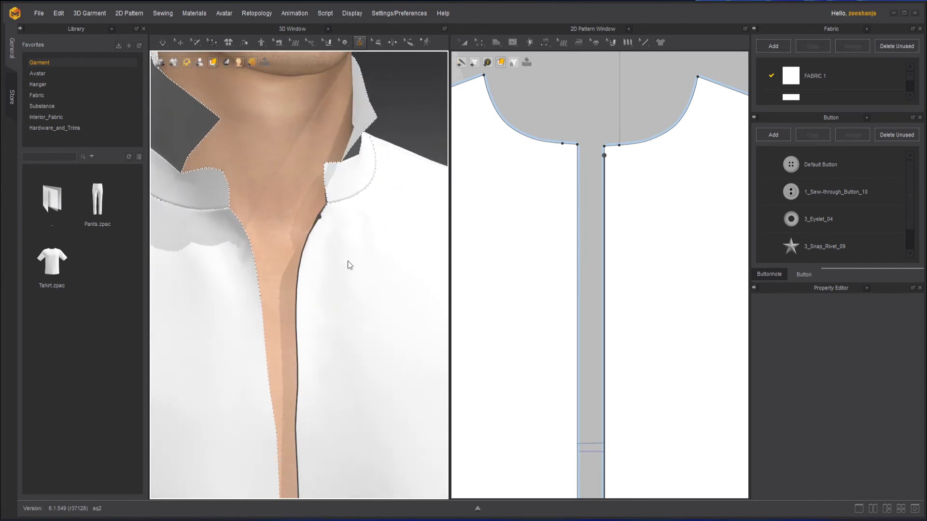
{"action": "left_click", "coordinate": [244, 226]}
{"action": "middle_click_drag", "start_coordinate": [278, 449], "coordinate": [301, 217]}
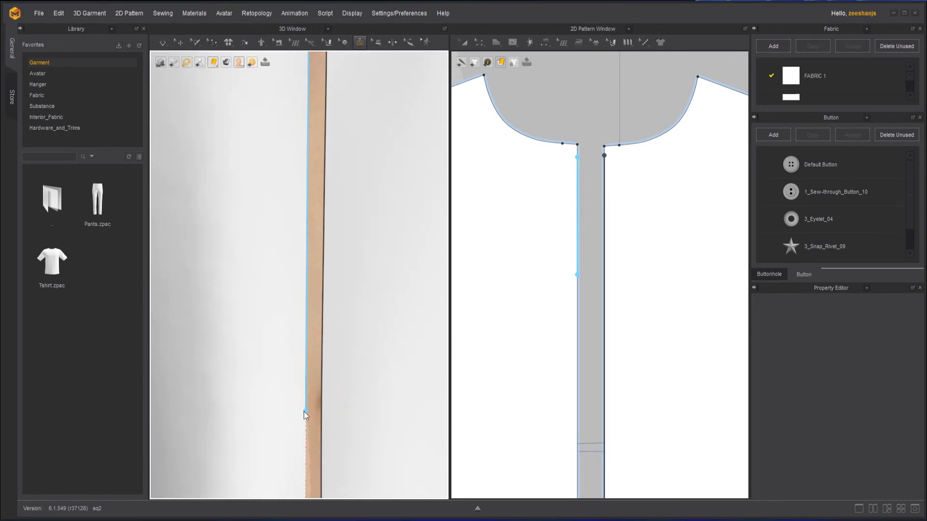
{"action": "middle_click_drag", "start_coordinate": [300, 447], "coordinate": [331, 153]}
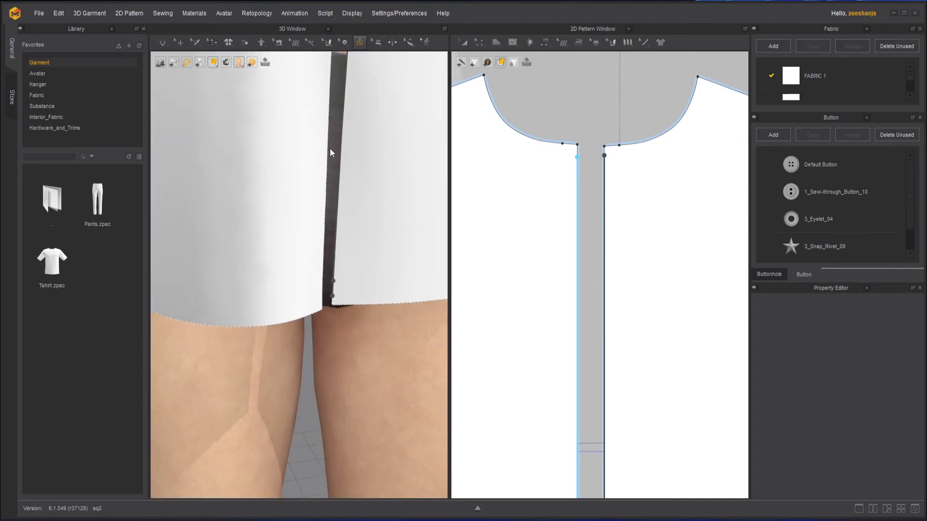
{"action": "double_click", "coordinate": [322, 282]}
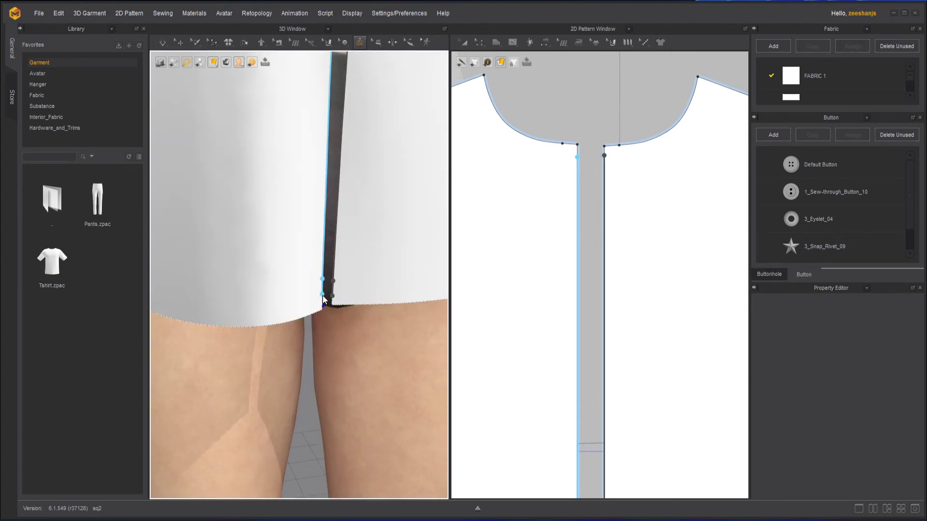
{"action": "scroll", "coordinate": [420, 220], "scroll_direction": "down", "scroll_amount": 3}
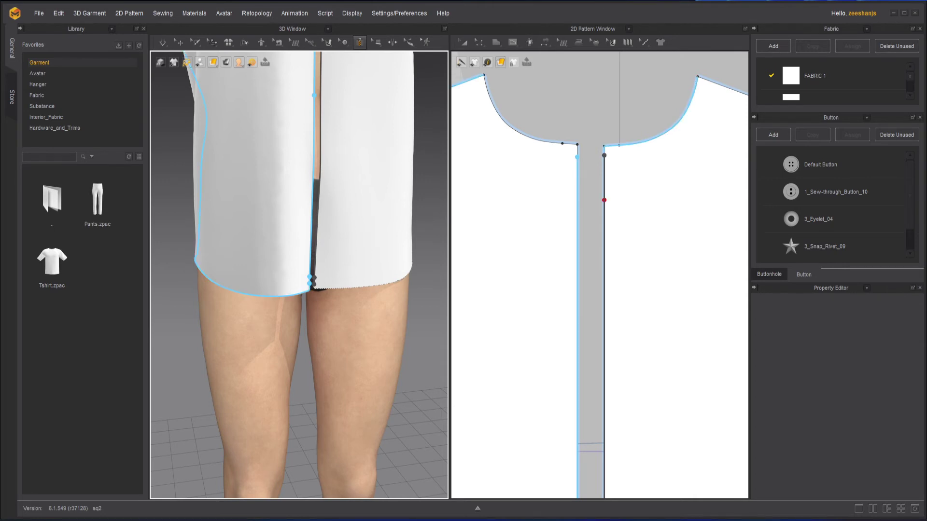
{"action": "double_click", "coordinate": [604, 200]}
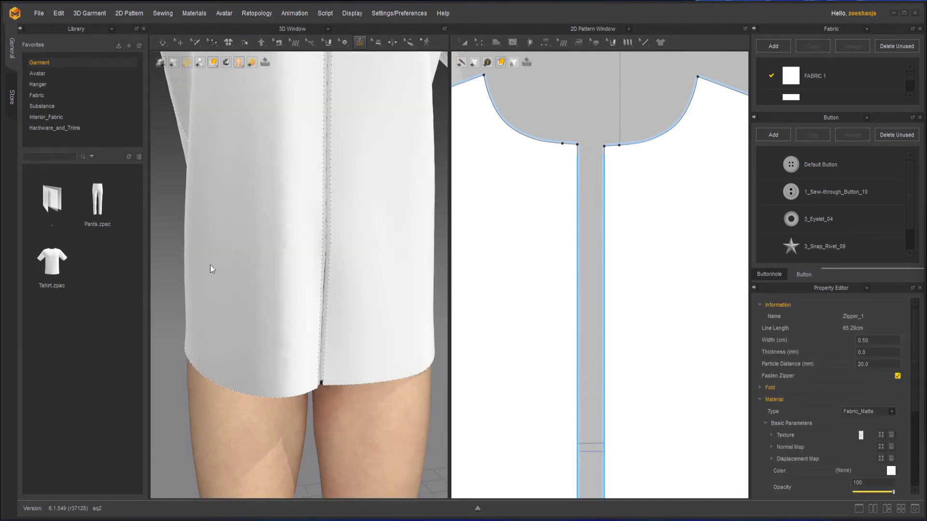
- Simulate the shirt so the zipper pulls the two front edges together, and deselect the zipper
{"action": "scroll", "coordinate": [326, 290], "scroll_direction": "down", "scroll_amount": 2}
{"action": "scroll", "coordinate": [337, 285], "scroll_direction": "up", "scroll_amount": 6}
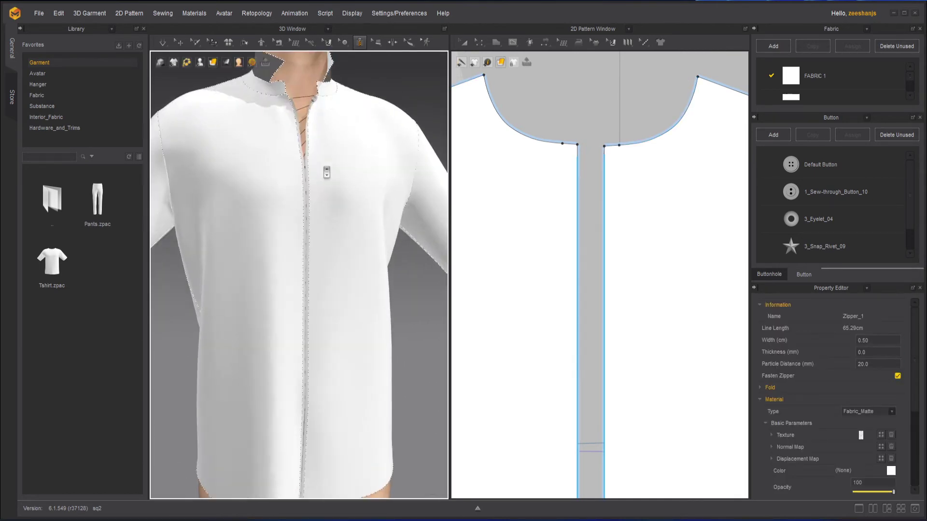
{"action": "middle_click_drag", "start_coordinate": [322, 145], "coordinate": [309, 290]}
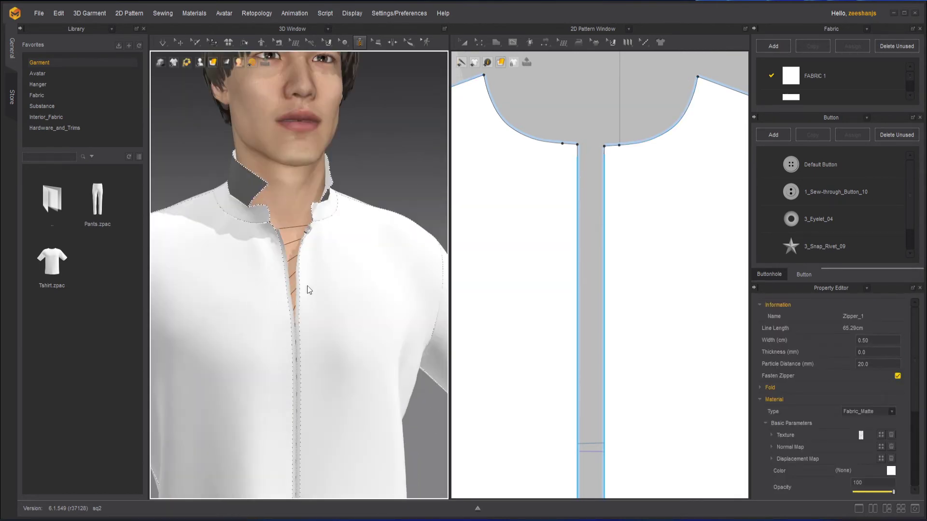
{"action": "left_click", "coordinate": [163, 43]}
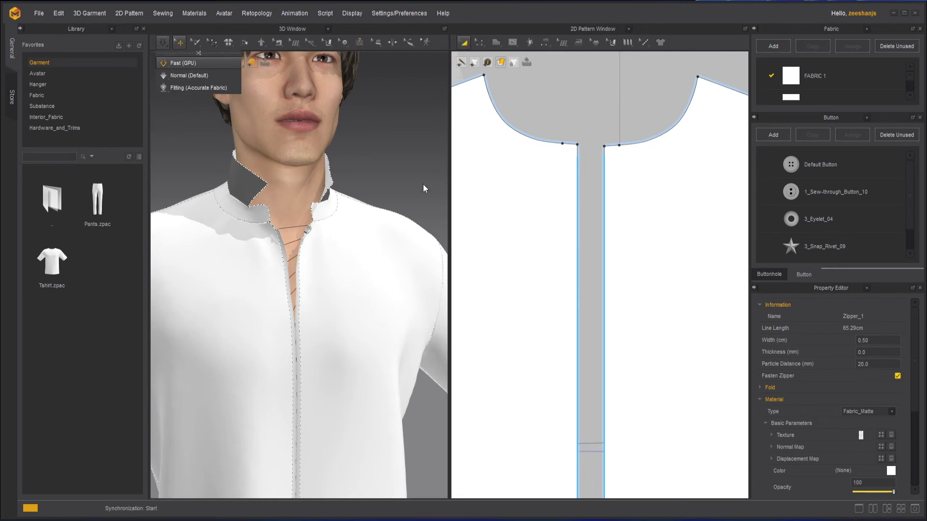
{"action": "key", "text": "space"}
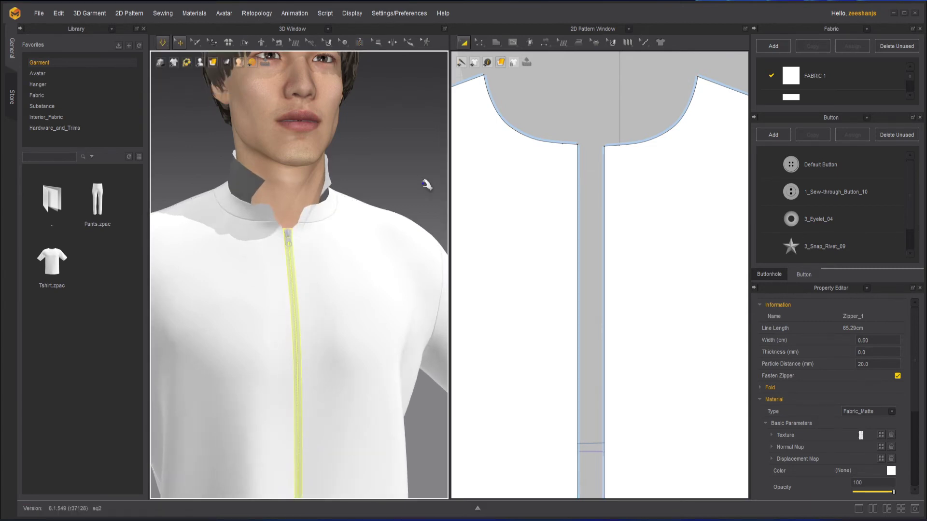
{"action": "left_click", "coordinate": [440, 161]}
- Run the simulation again to settle the zipped front from the collar down to the hem
{"action": "middle_click_drag", "start_coordinate": [343, 399], "coordinate": [314, 215]}
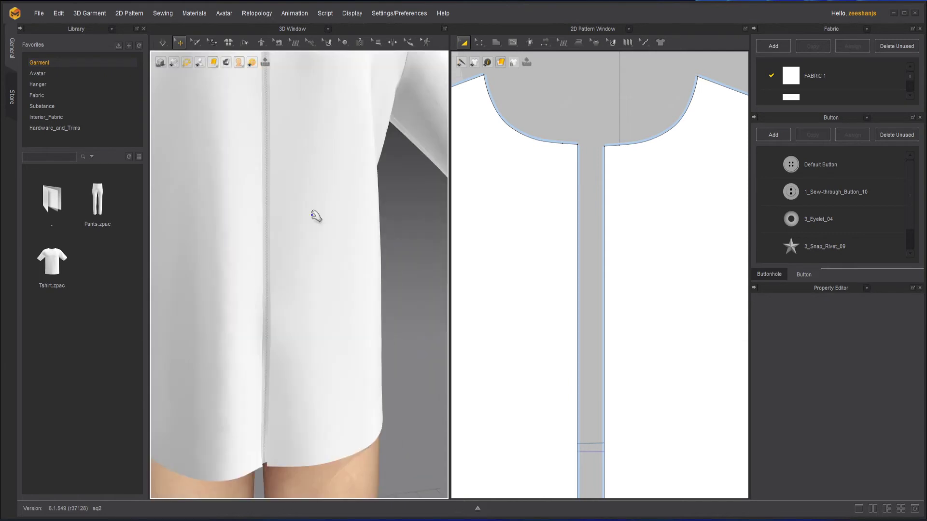
{"action": "key", "text": "space"}
{"action": "scroll", "coordinate": [343, 349], "scroll_direction": "down", "scroll_amount": 2}
{"action": "mouse_move", "coordinate": [343, 350]}
{"action": "right_mouse_down"}
{"action": "mouse_move", "coordinate": [320, 362]}
{"action": "mouse_move", "coordinate": [333, 360]}
{"action": "right_mouse_up"}
{"action": "middle_click_drag", "start_coordinate": [314, 186], "coordinate": [345, 178]}
{"action": "scroll", "coordinate": [309, 354], "scroll_direction": "up", "scroll_amount": 5}
{"action": "scroll", "coordinate": [319, 291], "scroll_direction": "up", "scroll_amount": 3}
{"action": "key", "text": "space"}
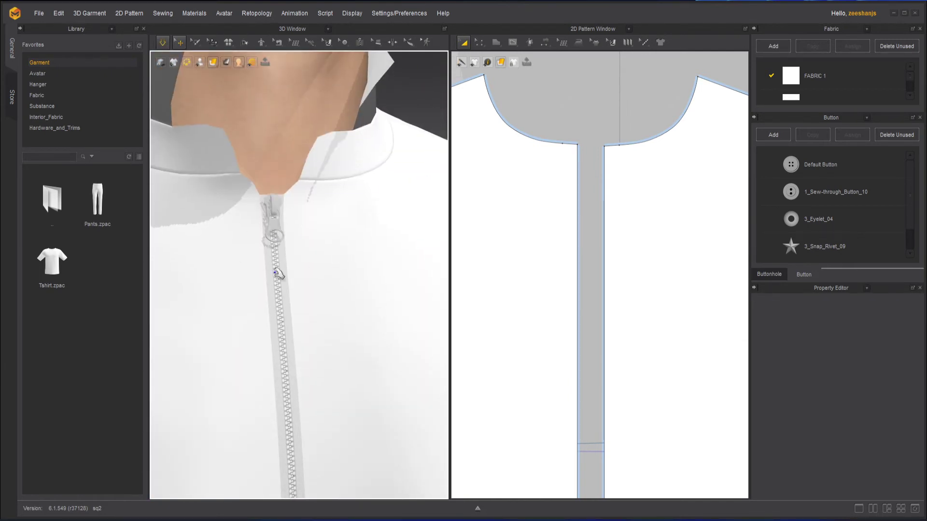
- Examine the zipper's lower end at the hem and its teeth along the shirt front
{"action": "scroll", "coordinate": [304, 324], "scroll_direction": "down", "scroll_amount": 5}
{"action": "middle_click_drag", "start_coordinate": [304, 327], "coordinate": [328, 92]}
{"action": "middle_click_drag", "start_coordinate": [327, 285], "coordinate": [340, 222]}
{"action": "scroll", "coordinate": [304, 340], "scroll_direction": "up", "scroll_amount": 1}
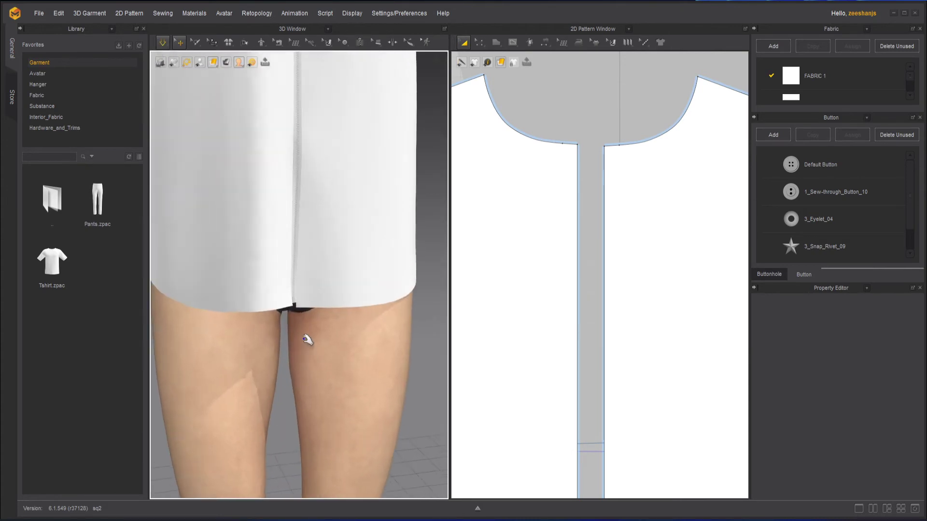
{"action": "scroll", "coordinate": [304, 338], "scroll_direction": "up", "scroll_amount": 7}
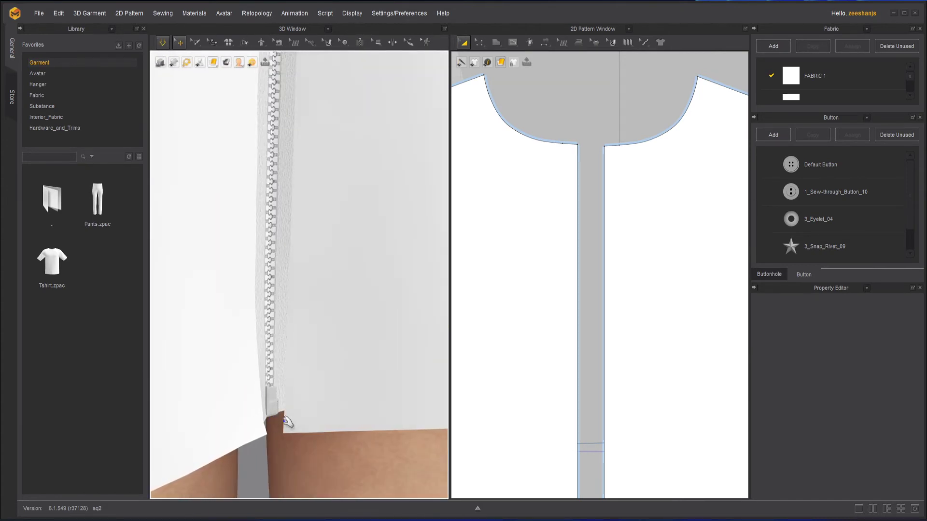
{"action": "mouse_move", "coordinate": [294, 432]}
{"action": "right_mouse_down"}
{"action": "mouse_move", "coordinate": [255, 434]}
{"action": "mouse_move", "coordinate": [287, 419]}
{"action": "right_mouse_up"}
{"action": "scroll", "coordinate": [269, 398], "scroll_direction": "up", "scroll_amount": 3}
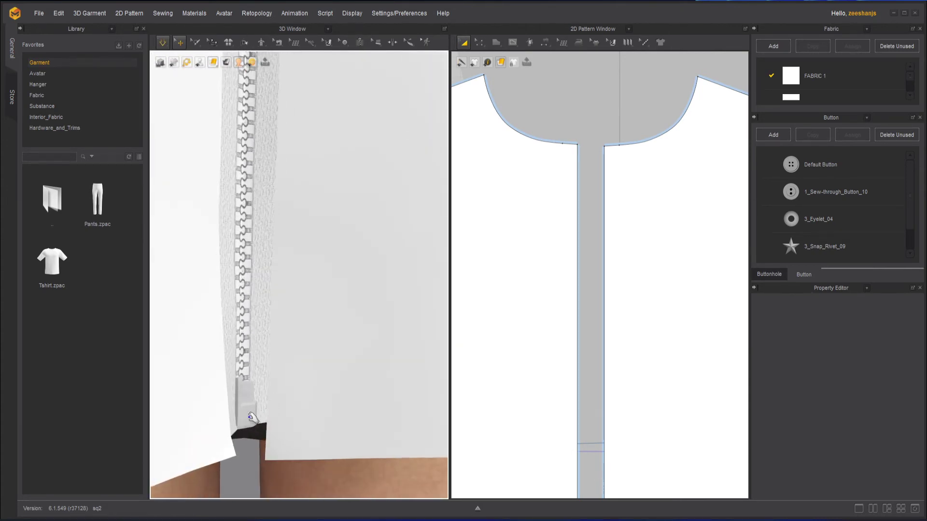
{"action": "scroll", "coordinate": [259, 321], "scroll_direction": "down", "scroll_amount": 3}
{"action": "scroll", "coordinate": [304, 325], "scroll_direction": "up", "scroll_amount": 1}
{"action": "scroll", "coordinate": [294, 131], "scroll_direction": "up", "scroll_amount": 5}
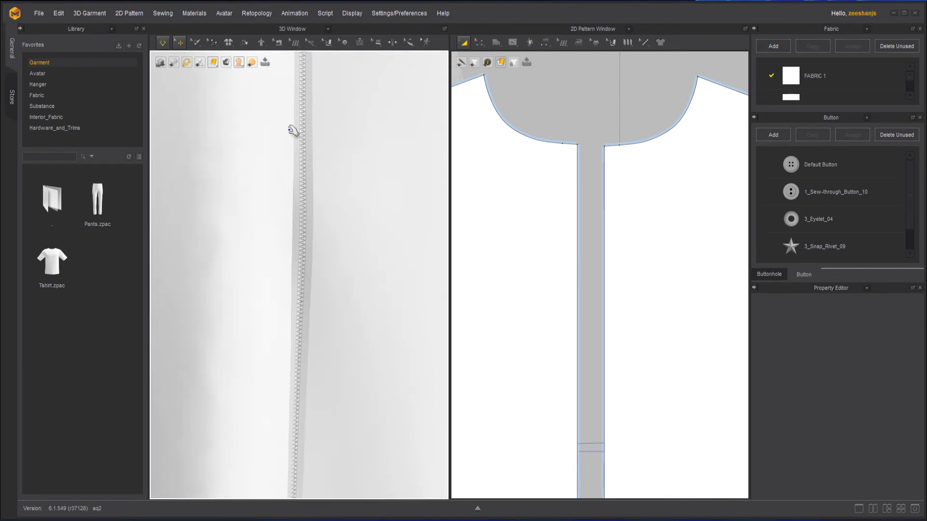
- Examine the zipper's slider, pull tab and teeth below the collar close up and at several angles
{"action": "right_click_drag", "start_coordinate": [293, 131], "coordinate": [347, 335]}
{"action": "right_click_drag", "start_coordinate": [385, 168], "coordinate": [298, 162]}
{"action": "scroll", "coordinate": [304, 193], "scroll_direction": "down", "scroll_amount": 4}
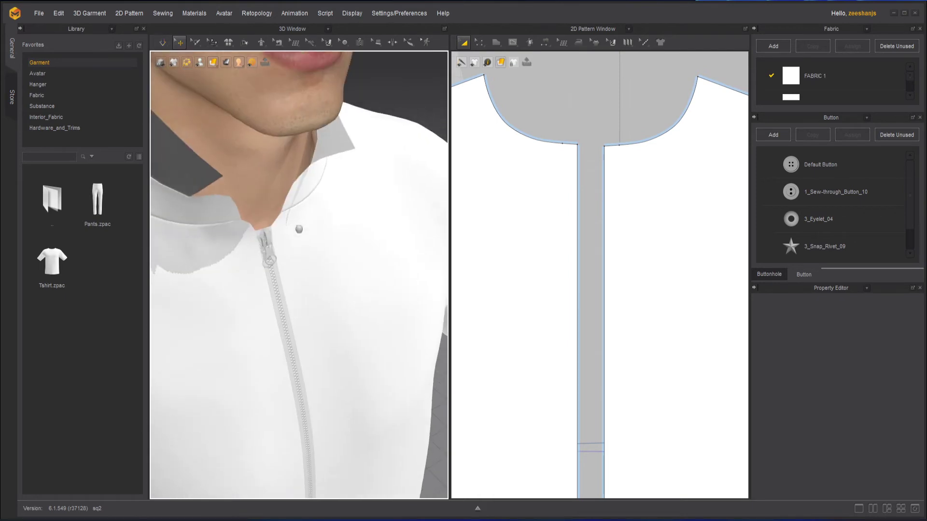
{"action": "scroll", "coordinate": [270, 249], "scroll_direction": "up", "scroll_amount": 5}
{"action": "scroll", "coordinate": [290, 239], "scroll_direction": "down", "scroll_amount": 3}
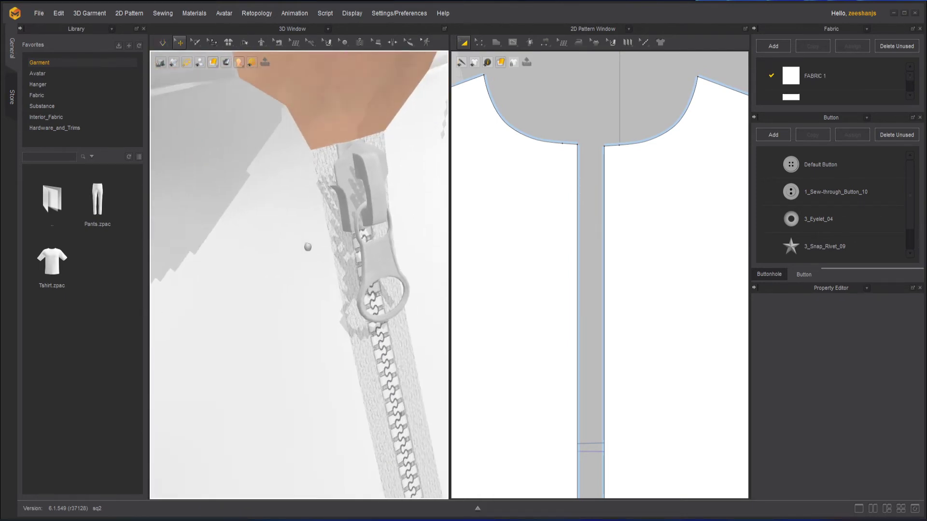
{"action": "scroll", "coordinate": [338, 226], "scroll_direction": "up", "scroll_amount": 2}
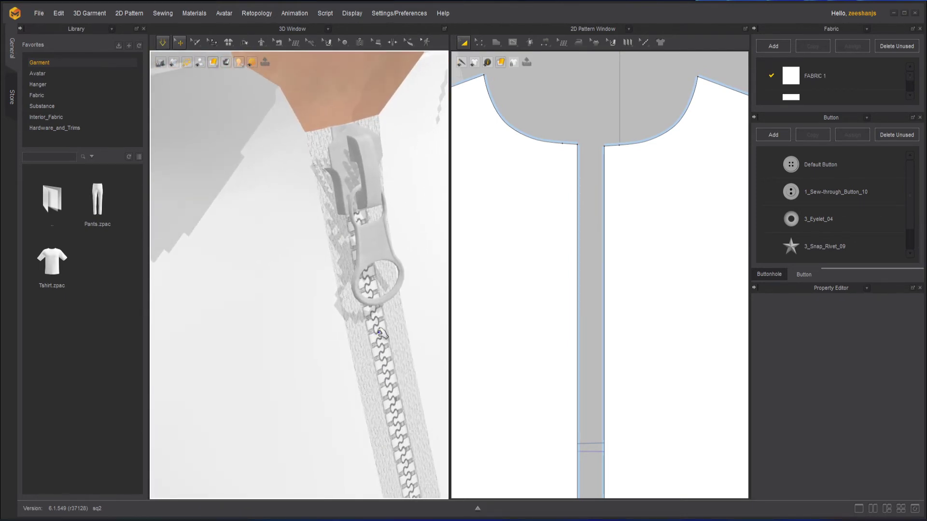
{"action": "middle_click_drag", "start_coordinate": [419, 380], "coordinate": [402, 354]}
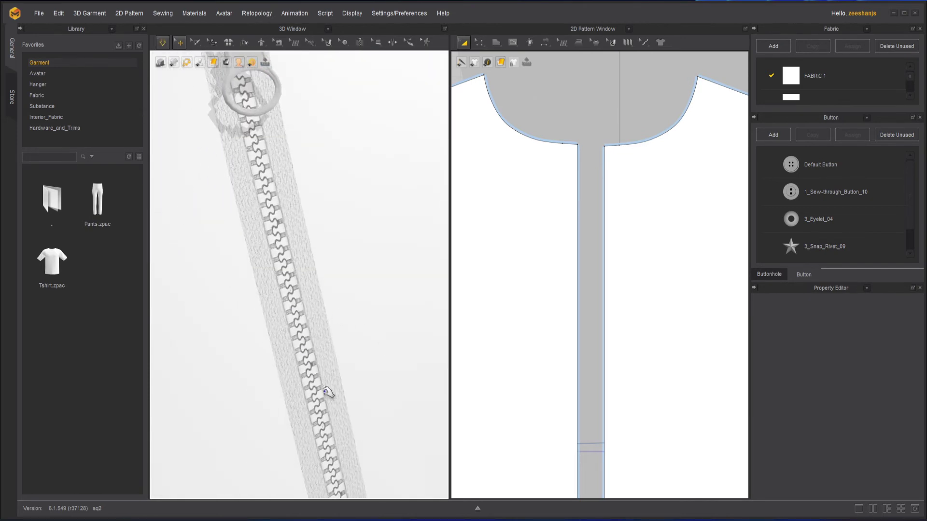
{"action": "scroll", "coordinate": [316, 340], "scroll_direction": "down", "scroll_amount": 3}
{"action": "scroll", "coordinate": [305, 283], "scroll_direction": "up", "scroll_amount": 2}
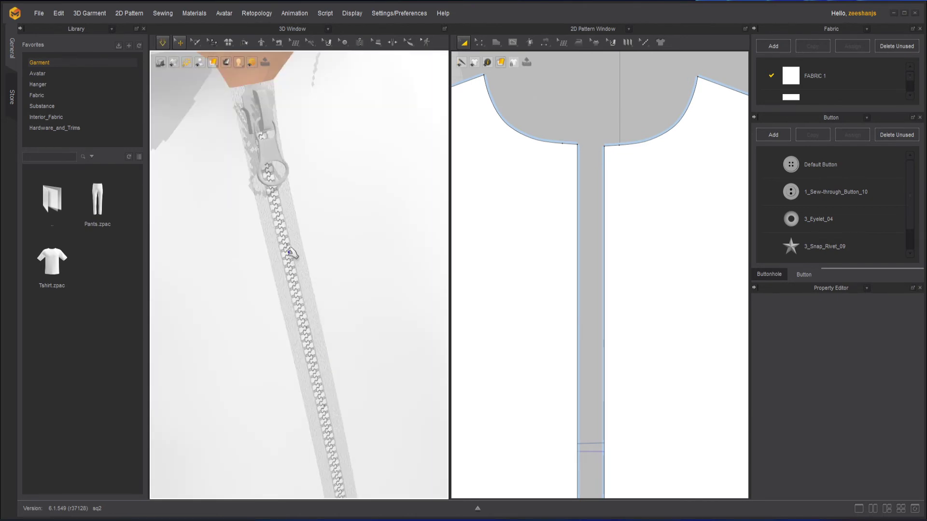
{"action": "scroll", "coordinate": [322, 355], "scroll_direction": "down", "scroll_amount": 5}
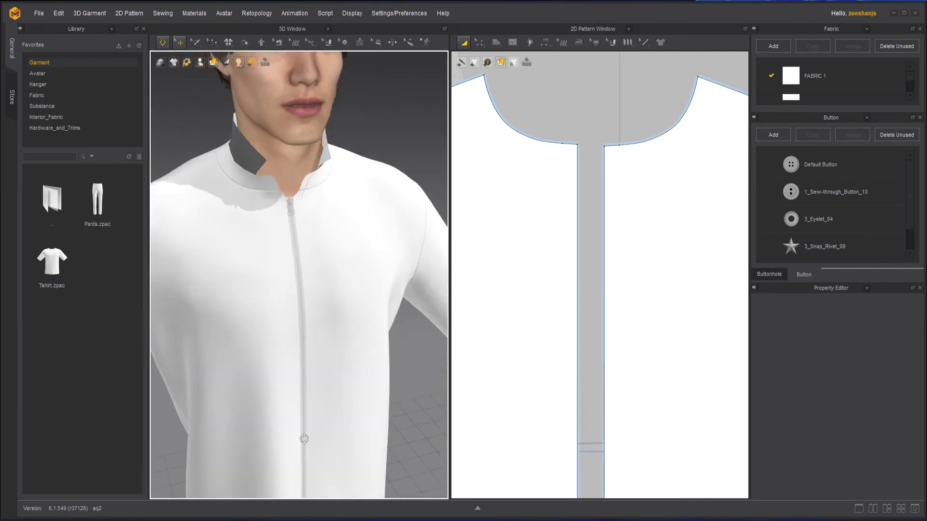
{"action": "scroll", "coordinate": [304, 288], "scroll_direction": "up", "scroll_amount": 5}
{"action": "scroll", "coordinate": [307, 240], "scroll_direction": "up", "scroll_amount": 2}
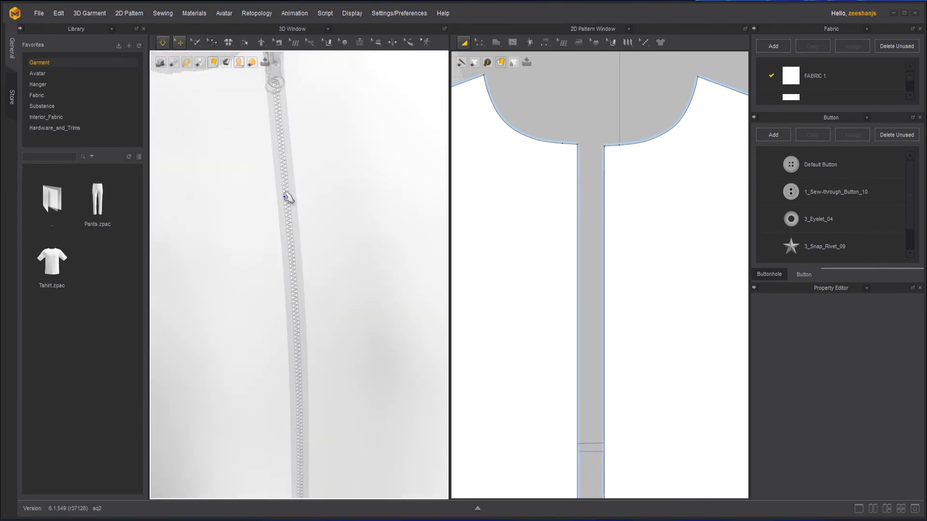
{"action": "scroll", "coordinate": [314, 343], "scroll_direction": "down", "scroll_amount": 3}
{"action": "scroll", "coordinate": [314, 337], "scroll_direction": "up", "scroll_amount": 4}
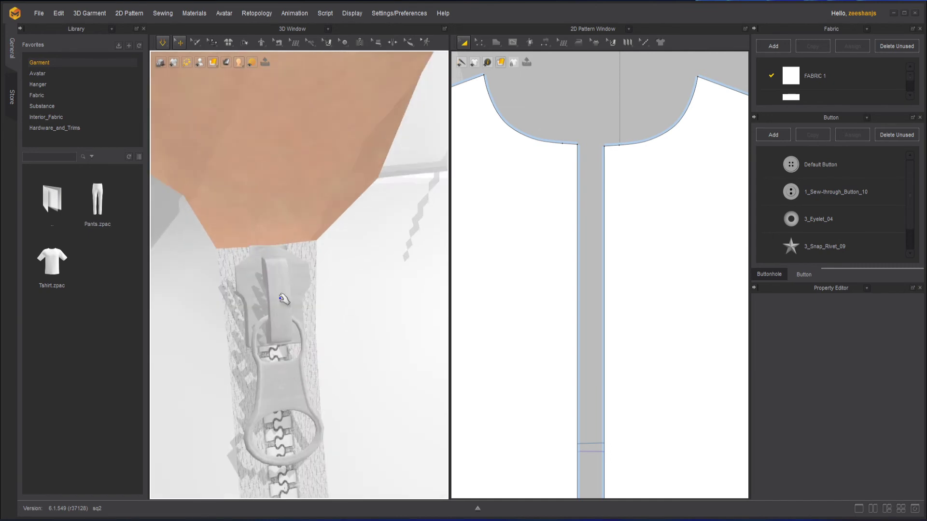
{"action": "scroll", "coordinate": [287, 384], "scroll_direction": "down", "scroll_amount": 5}
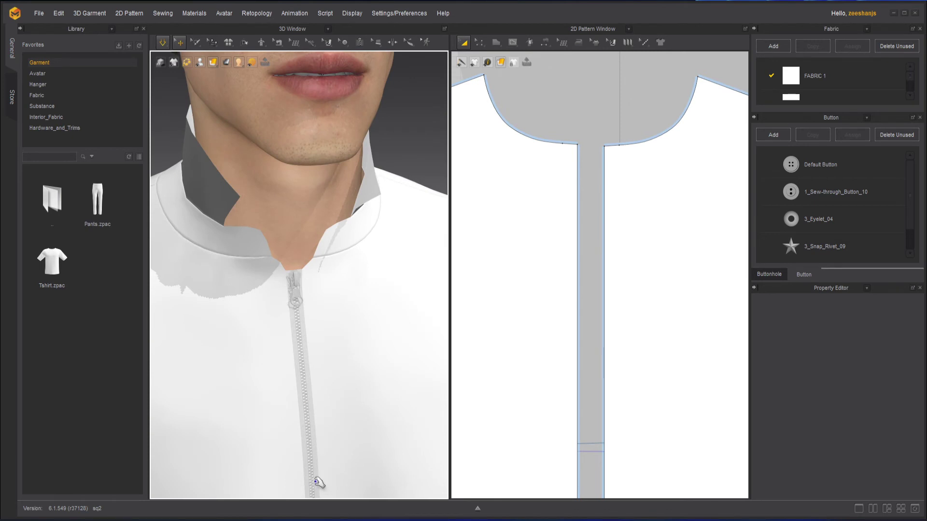
- Examine the zipper's lower end at the hem close up, pausing and resuming the simulation, and select the zipper there
{"action": "middle_click_drag", "start_coordinate": [315, 481], "coordinate": [311, 216]}
{"action": "scroll", "coordinate": [320, 341], "scroll_direction": "down", "scroll_amount": 4}
{"action": "middle_click_drag", "start_coordinate": [327, 394], "coordinate": [341, 280]}
{"action": "key", "text": "space"}
{"action": "right_click_drag", "start_coordinate": [347, 332], "coordinate": [338, 333]}
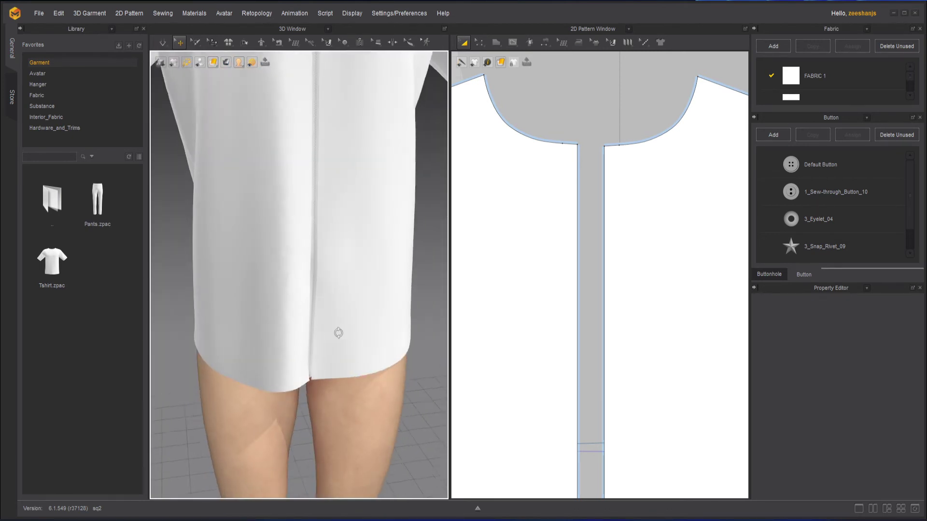
{"action": "scroll", "coordinate": [331, 374], "scroll_direction": "up", "scroll_amount": 5}
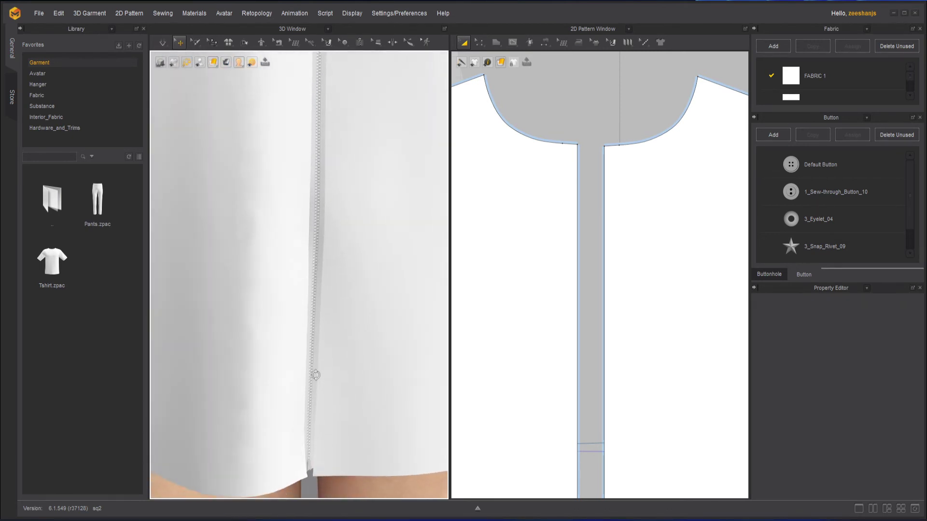
{"action": "key", "text": "q"}
{"action": "scroll", "coordinate": [326, 436], "scroll_direction": "down", "scroll_amount": 2}
{"action": "middle_click_drag", "start_coordinate": [327, 435], "coordinate": [334, 333]}
{"action": "key", "text": "space"}
{"action": "scroll", "coordinate": [327, 366], "scroll_direction": "up", "scroll_amount": 5}
{"action": "key", "text": "q"}
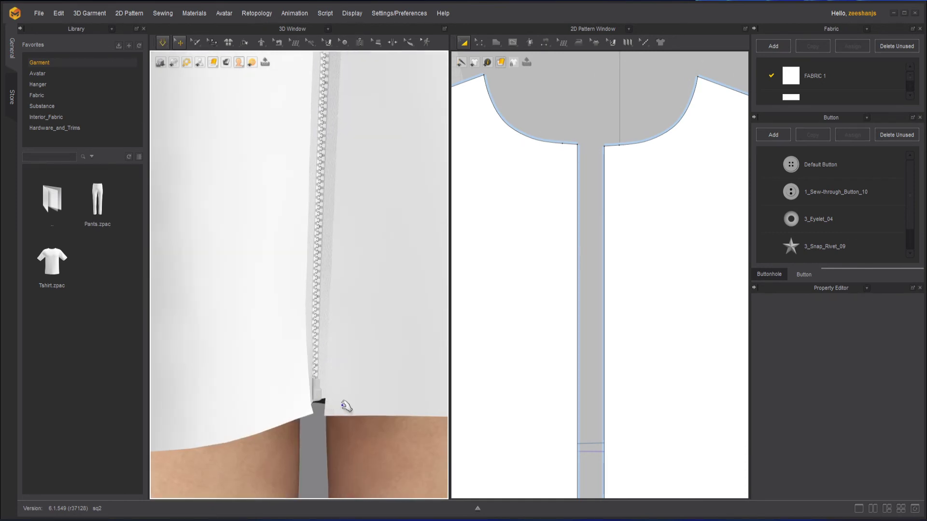
{"action": "right_click_drag", "start_coordinate": [346, 406], "coordinate": [337, 383]}
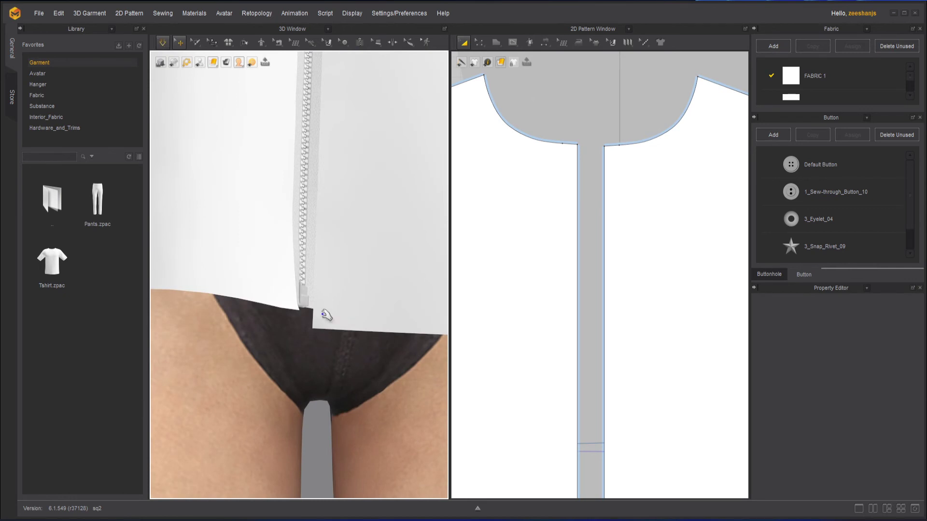
{"action": "left_click", "coordinate": [308, 304]}
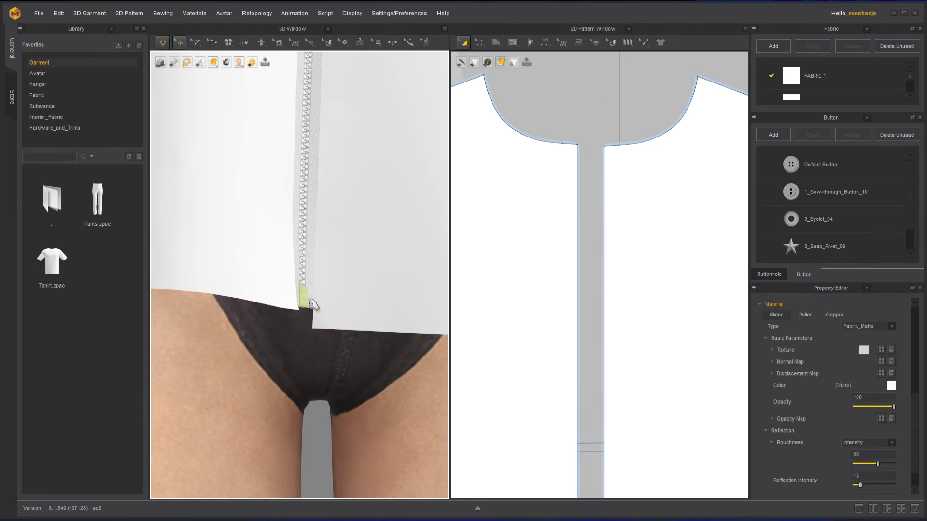
- Examine the zipper teeth and tape from the hem up to the collar, and deselect the zipper
{"action": "middle_click_drag", "start_coordinate": [375, 146], "coordinate": [373, 308]}
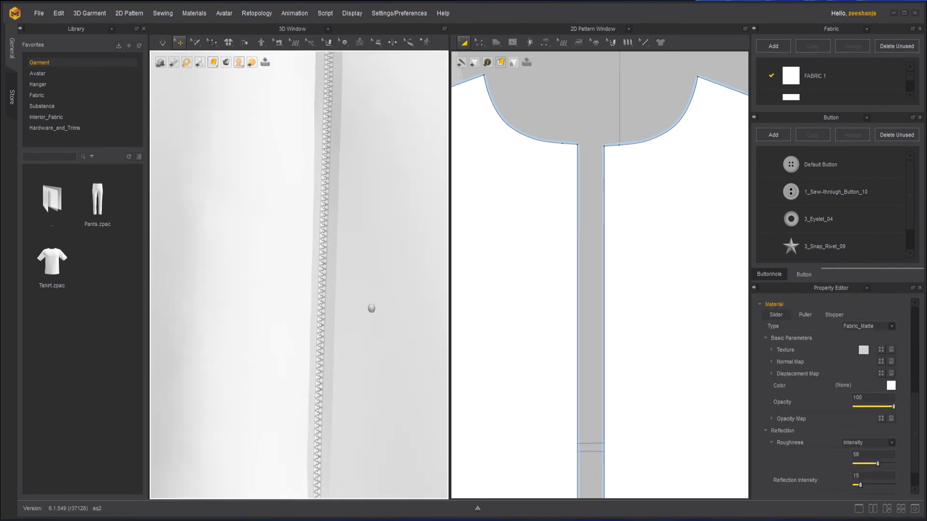
{"action": "key", "text": "space"}
{"action": "middle_click_drag", "start_coordinate": [354, 270], "coordinate": [346, 411]}
{"action": "scroll", "coordinate": [325, 254], "scroll_direction": "up", "scroll_amount": 4}
{"action": "right_click_drag", "start_coordinate": [325, 254], "coordinate": [317, 253]}
{"action": "scroll", "coordinate": [318, 253], "scroll_direction": "down", "scroll_amount": 8}
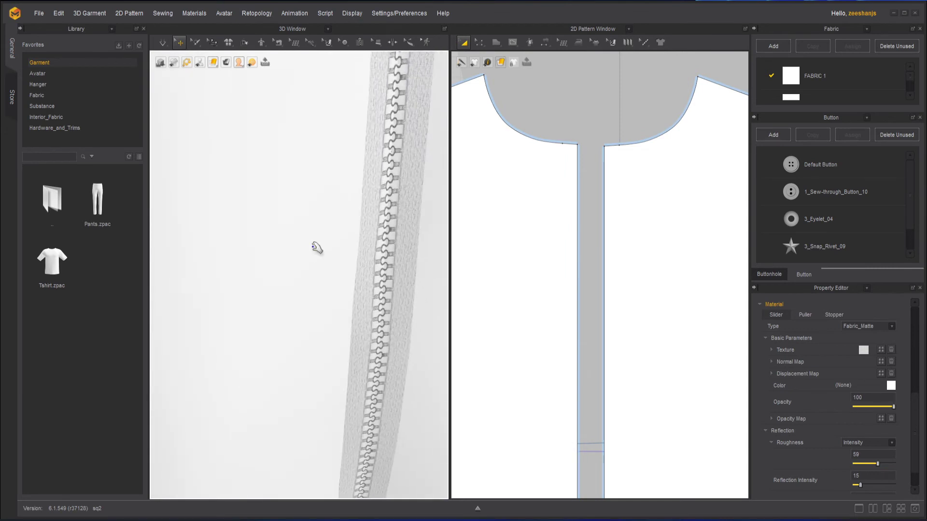
{"action": "scroll", "coordinate": [337, 218], "scroll_direction": "up", "scroll_amount": 3}
{"action": "middle_click_drag", "start_coordinate": [341, 384], "coordinate": [340, 425]}
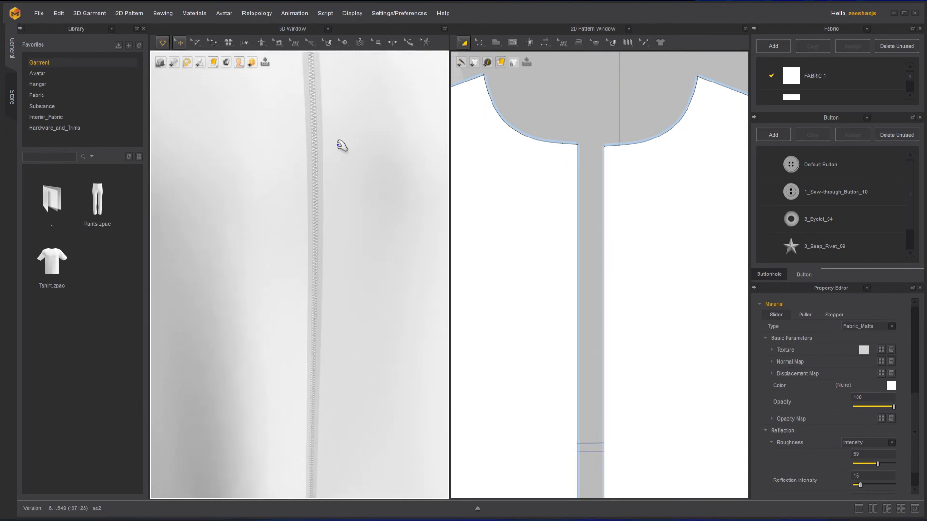
{"action": "middle_click_drag", "start_coordinate": [341, 145], "coordinate": [338, 295]}
{"action": "key", "text": "space"}
{"action": "left_click", "coordinate": [420, 92]}
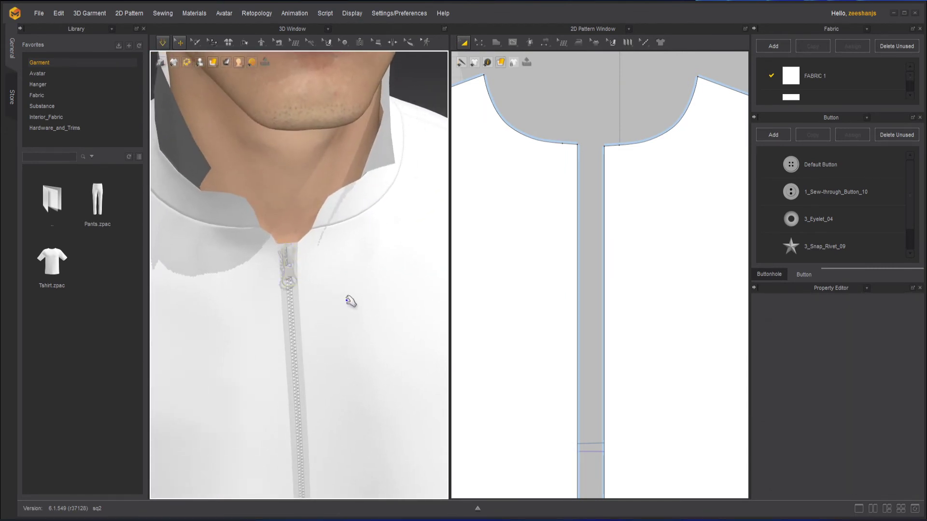
- Stop the simulation and slide the zipper's slider down the teeth from the collar to the chest
{"action": "right_click_drag", "start_coordinate": [351, 302], "coordinate": [347, 296]}
{"action": "scroll", "coordinate": [333, 263], "scroll_direction": "up", "scroll_amount": 4}
{"action": "scroll", "coordinate": [340, 239], "scroll_direction": "down", "scroll_amount": 5}
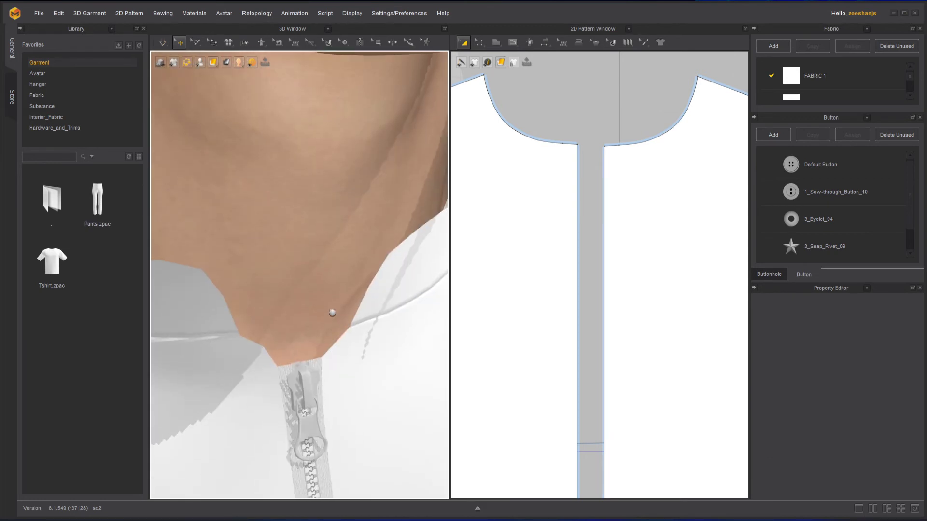
{"action": "left_click", "coordinate": [167, 44]}
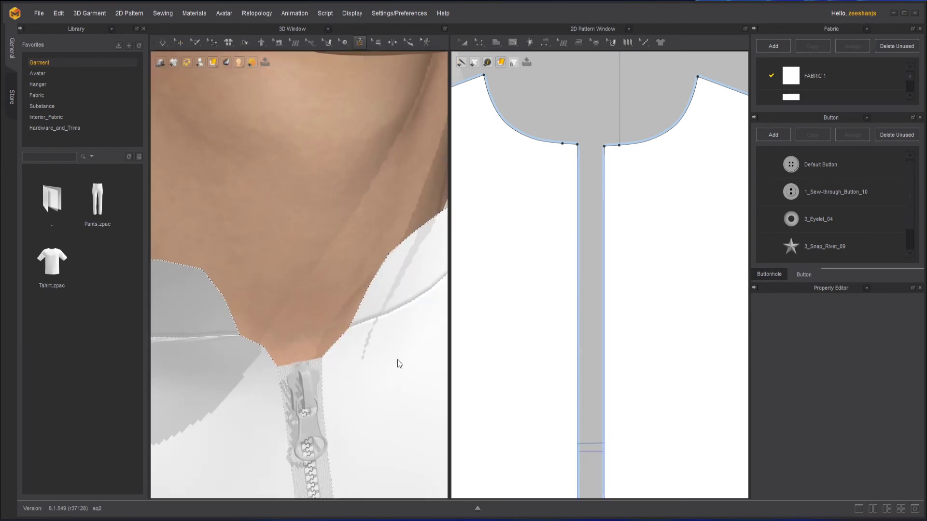
{"action": "scroll", "coordinate": [375, 324], "scroll_direction": "down", "scroll_amount": 3}
{"action": "scroll", "coordinate": [303, 212], "scroll_direction": "up", "scroll_amount": 5}
{"action": "scroll", "coordinate": [309, 207], "scroll_direction": "down", "scroll_amount": 3}
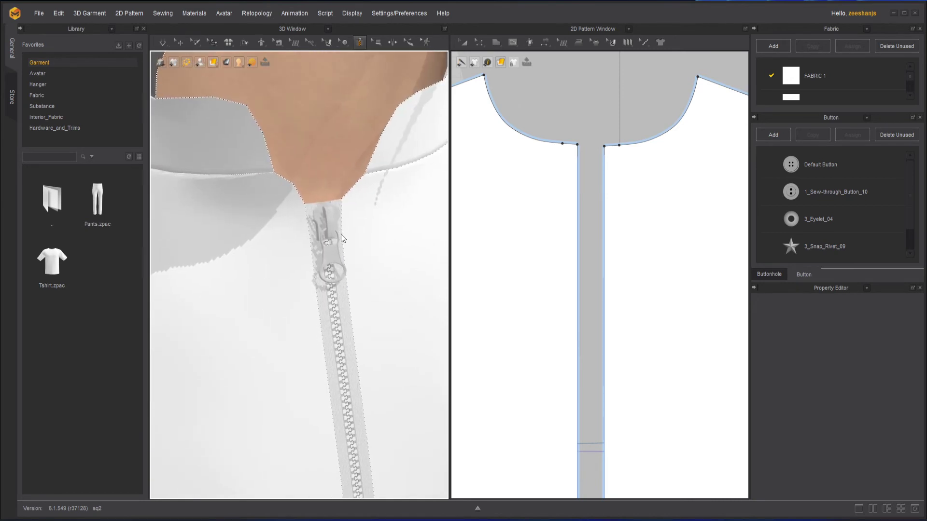
{"action": "scroll", "coordinate": [371, 242], "scroll_direction": "up", "scroll_amount": 2}
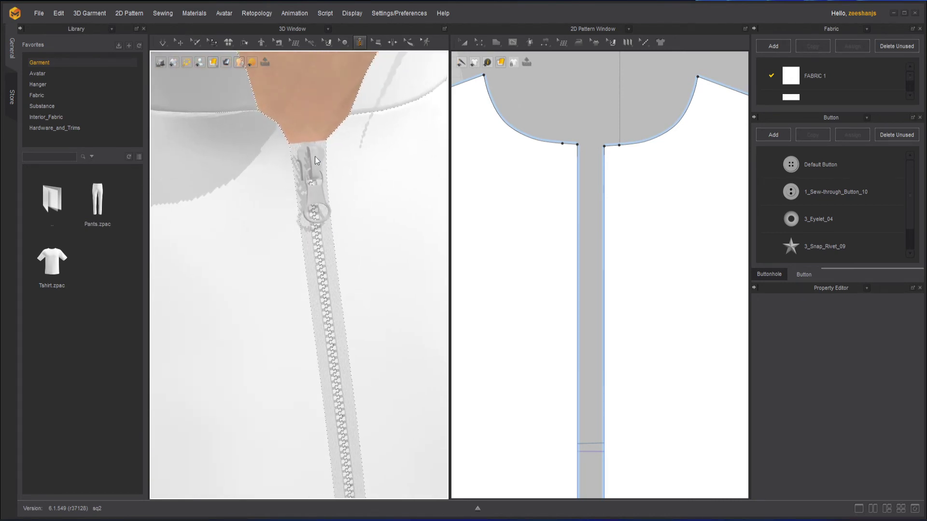
{"action": "left_click", "coordinate": [179, 43]}
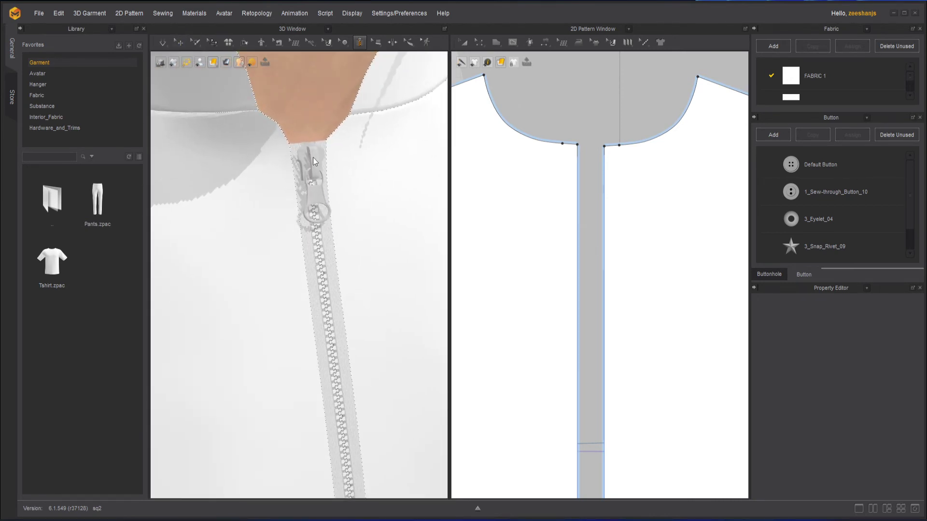
{"action": "left_click", "coordinate": [208, 83]}
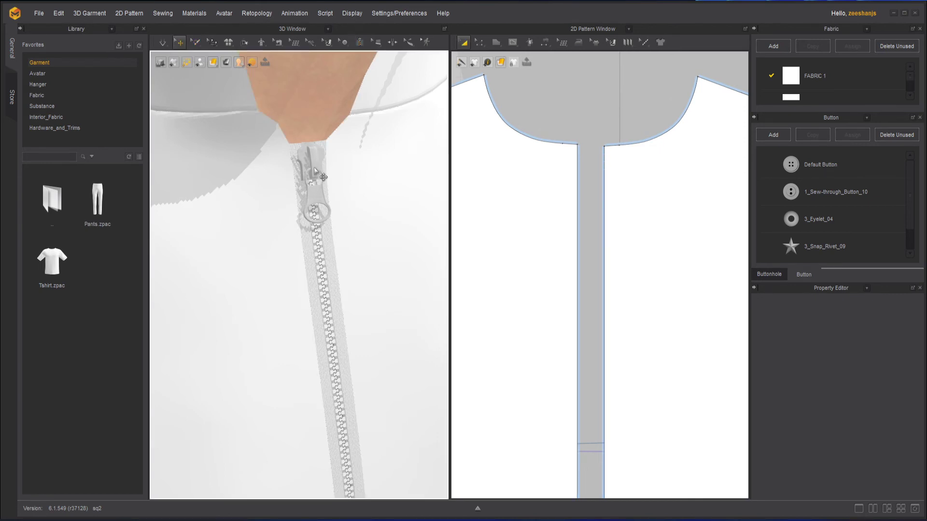
{"action": "left_click_drag", "start_coordinate": [314, 158], "coordinate": [355, 477]}
{"action": "scroll", "coordinate": [363, 341], "scroll_direction": "down", "scroll_amount": 5}
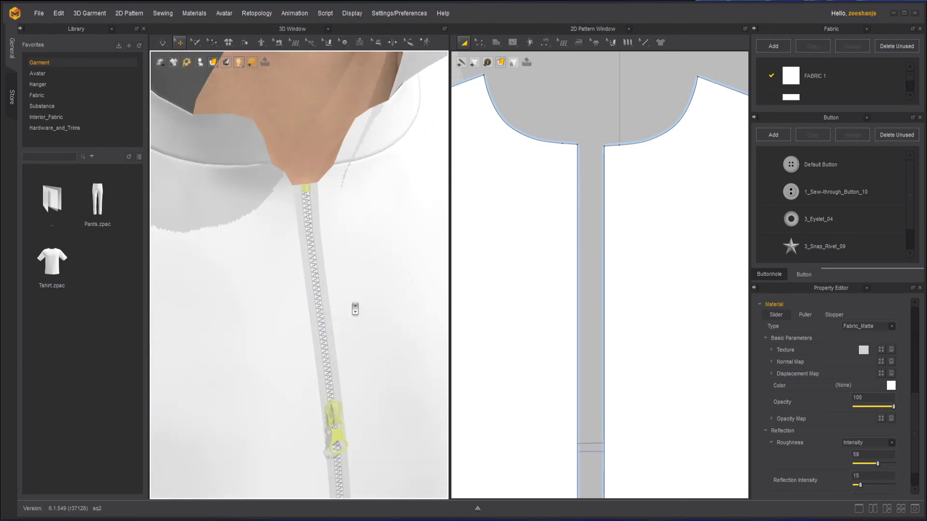
{"action": "scroll", "coordinate": [362, 356], "scroll_direction": "up", "scroll_amount": 2}
{"action": "scroll", "coordinate": [347, 303], "scroll_direction": "down", "scroll_amount": 2}
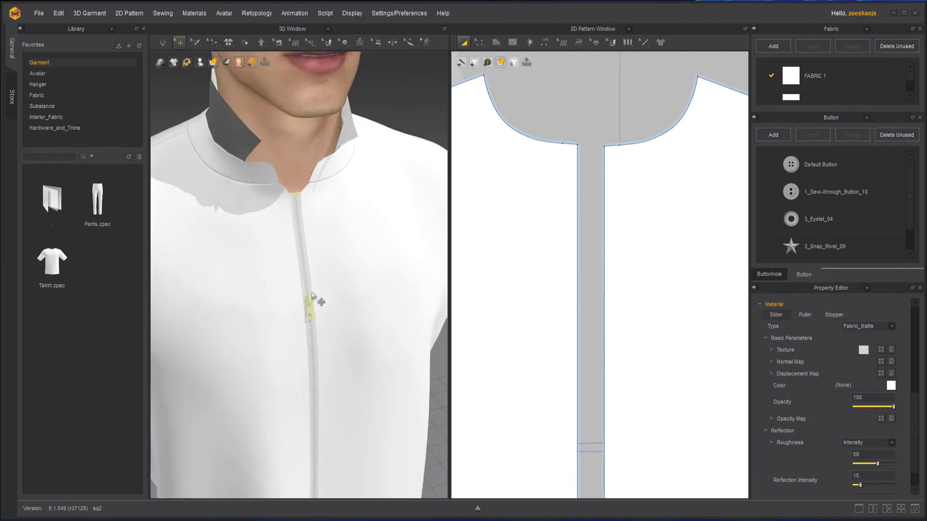
- Simulate the shirt so the front opens above the lowered slider, leaving nothing selected
{"action": "left_click", "coordinate": [163, 44]}
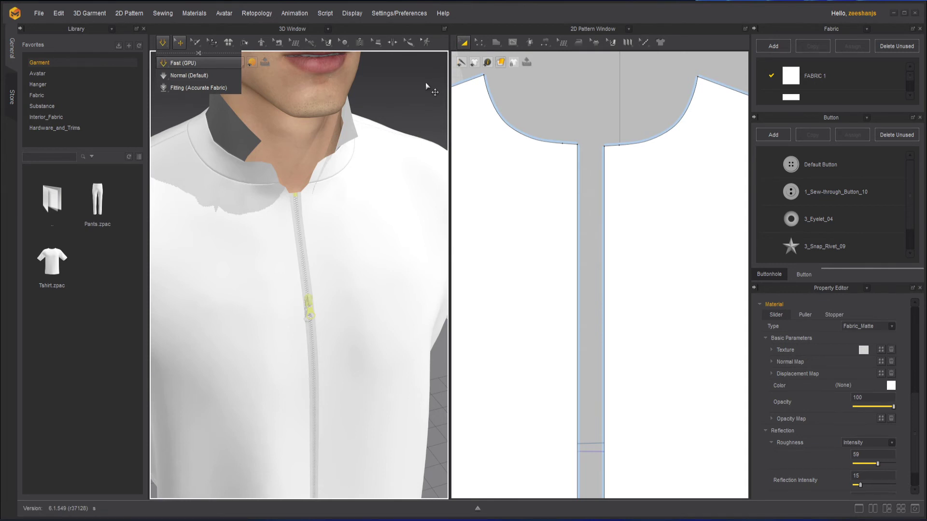
{"action": "left_click", "coordinate": [425, 82]}
{"action": "right_click_drag", "start_coordinate": [429, 254], "coordinate": [293, 275]}
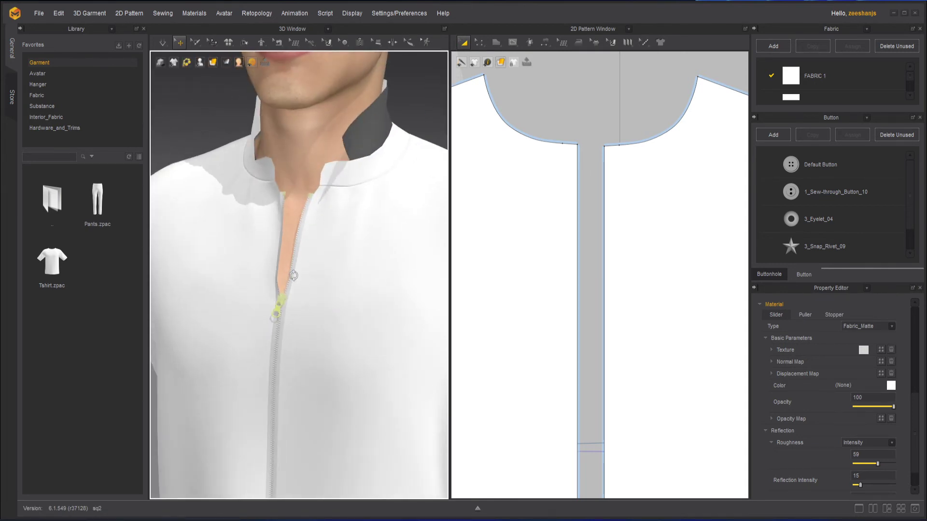
{"action": "left_click", "coordinate": [336, 206]}
{"action": "left_click", "coordinate": [267, 191]}
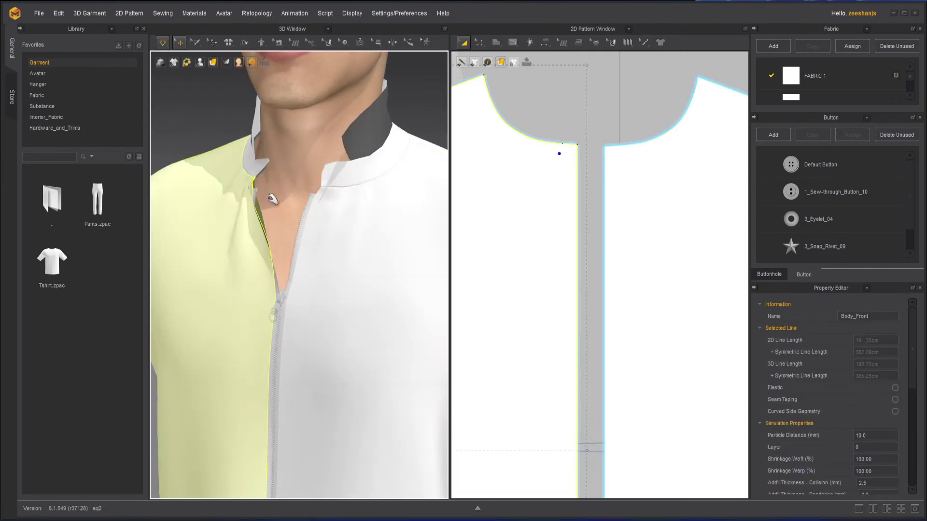
{"action": "left_click", "coordinate": [417, 111]}
{"action": "right_click_drag", "start_coordinate": [340, 331], "coordinate": [326, 294]}
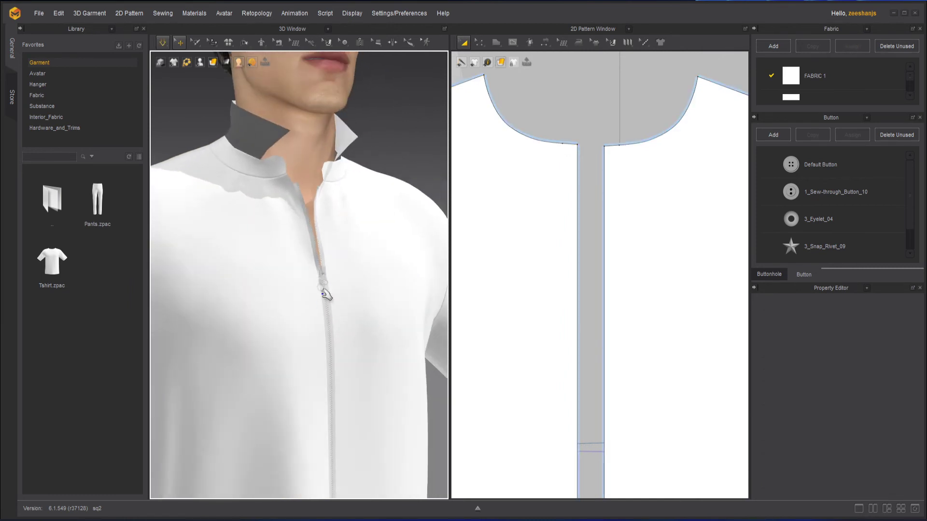
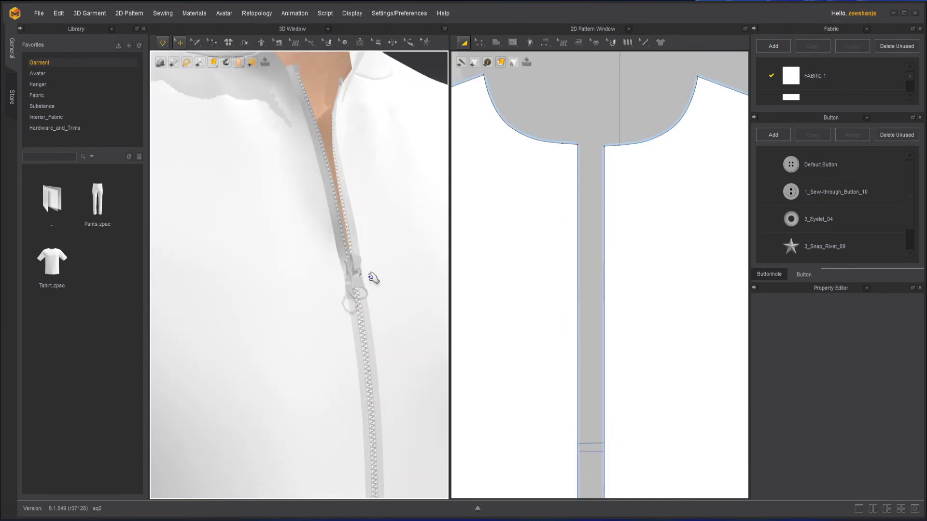
- Stop the simulation and change the zipper slider's shape to the broad-shouldered style that follows Slider_06
{"action": "scroll", "coordinate": [403, 268], "scroll_direction": "down", "scroll_amount": 2}
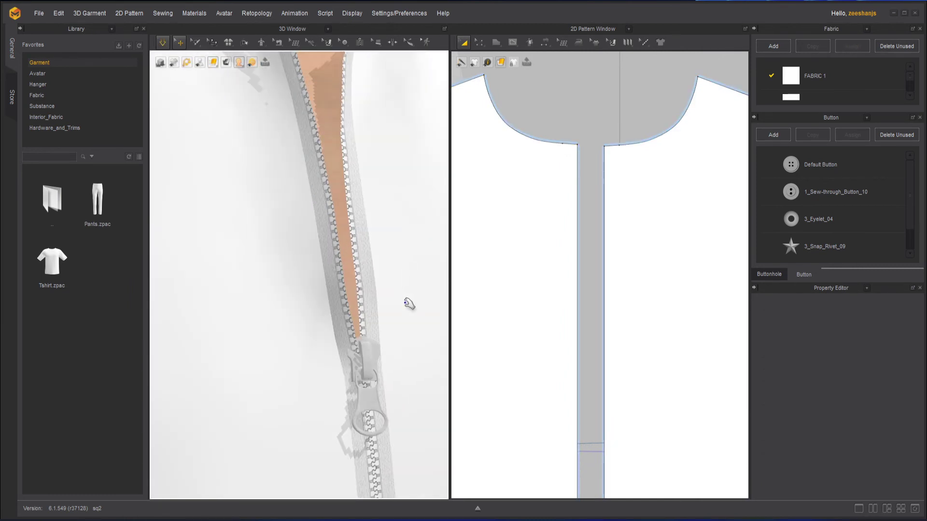
{"action": "scroll", "coordinate": [410, 304], "scroll_direction": "down", "scroll_amount": 3}
{"action": "left_click", "coordinate": [165, 43]}
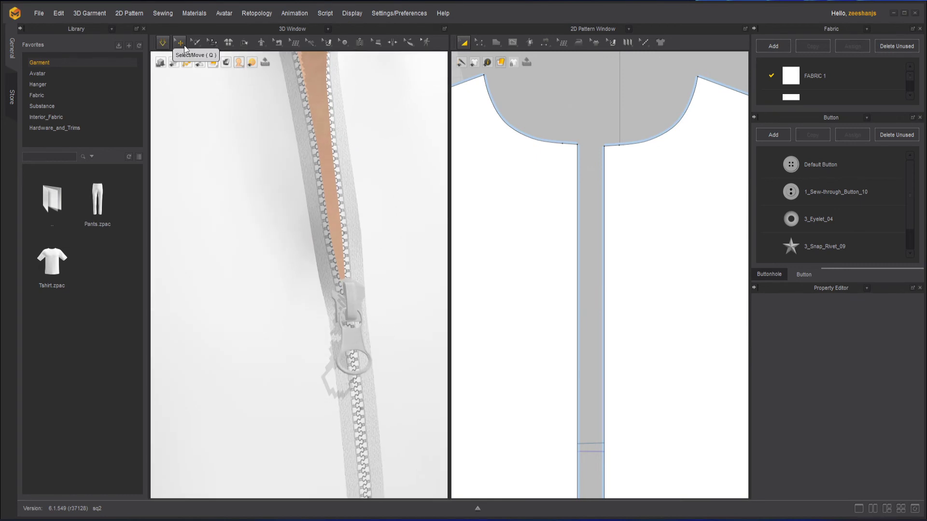
{"action": "left_click", "coordinate": [357, 338]}
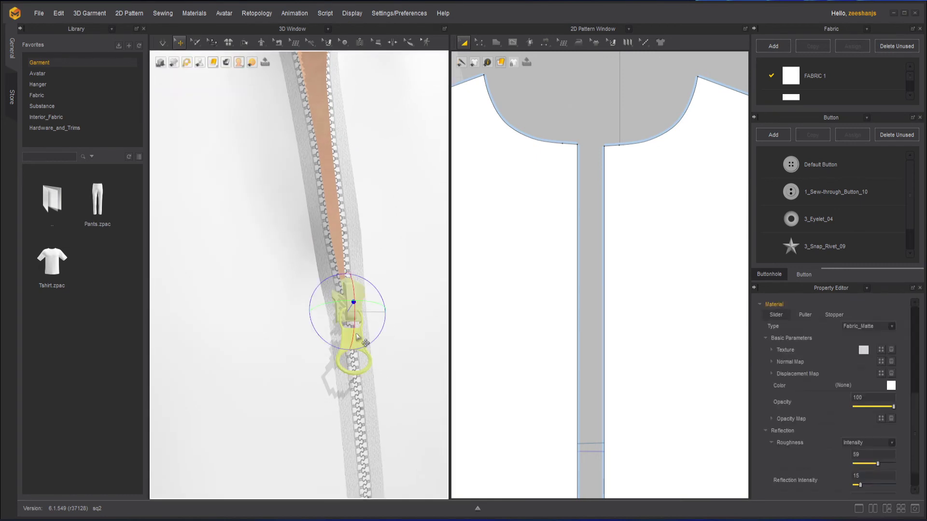
{"action": "scroll", "coordinate": [405, 393], "scroll_direction": "up", "scroll_amount": 2}
{"action": "left_click", "coordinate": [405, 407]}
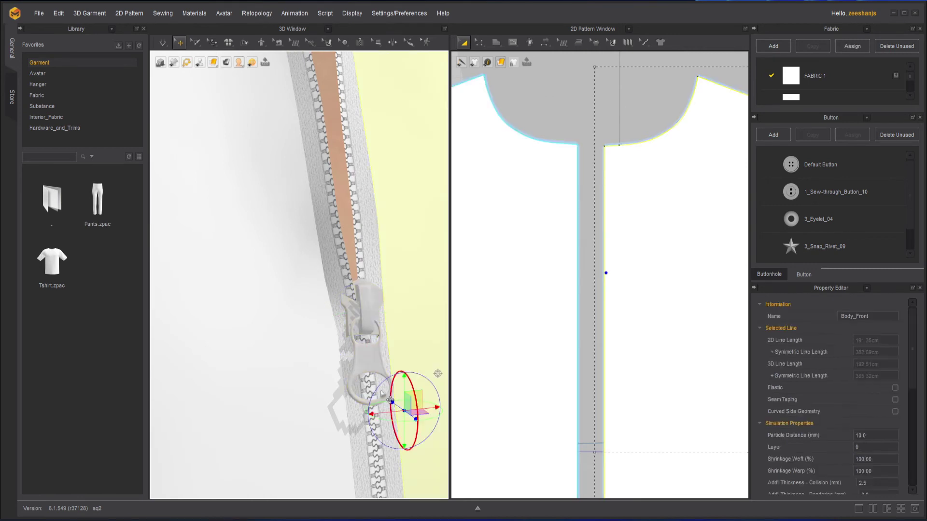
{"action": "left_click", "coordinate": [364, 358]}
{"action": "key", "text": "space"}
{"action": "left_click", "coordinate": [372, 314]}
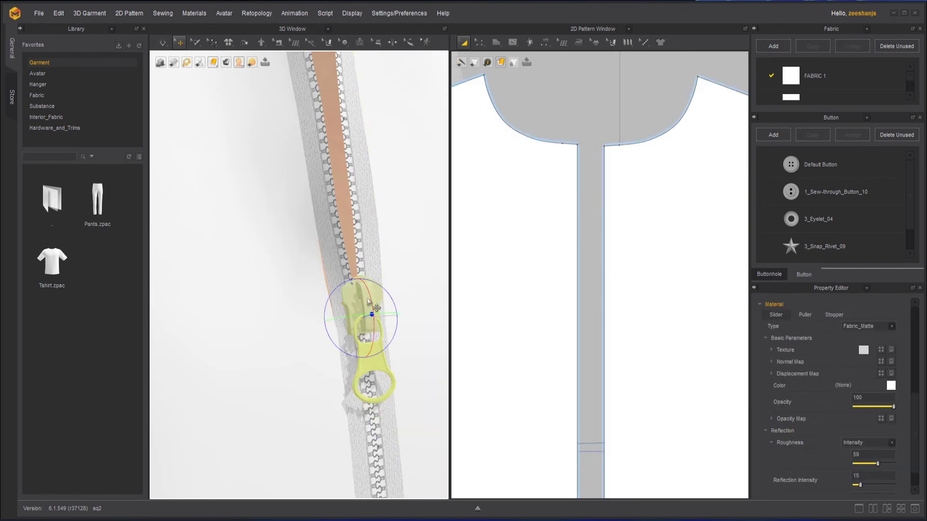
{"action": "left_click_drag", "start_coordinate": [917, 425], "coordinate": [907, 340]}
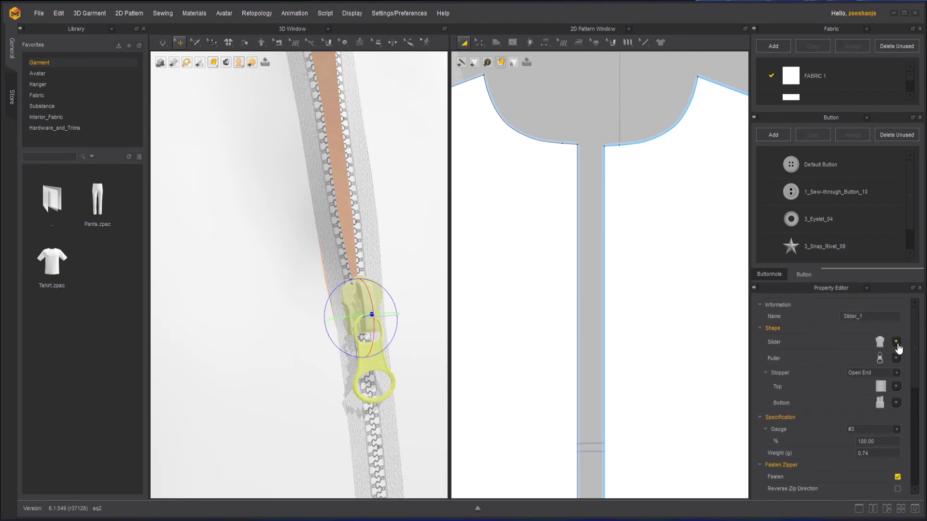
{"action": "left_click", "coordinate": [896, 343]}
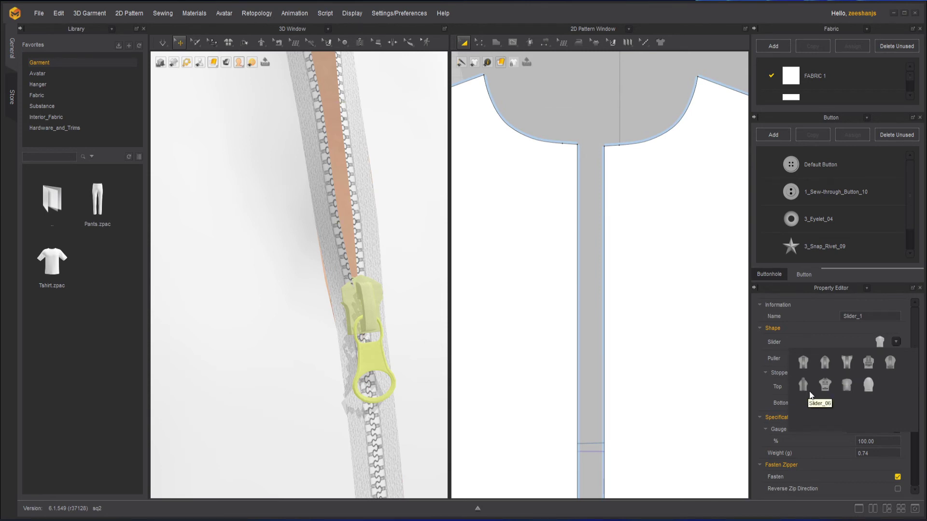
{"action": "left_click", "coordinate": [826, 387]}
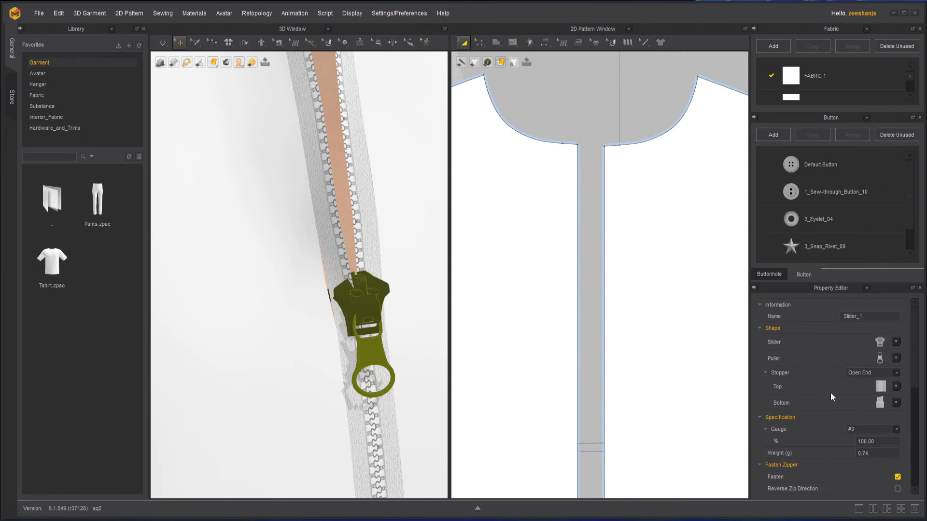
- Change the zipper's puller to the large round ring style and deselect the slider
{"action": "left_click", "coordinate": [896, 359]}
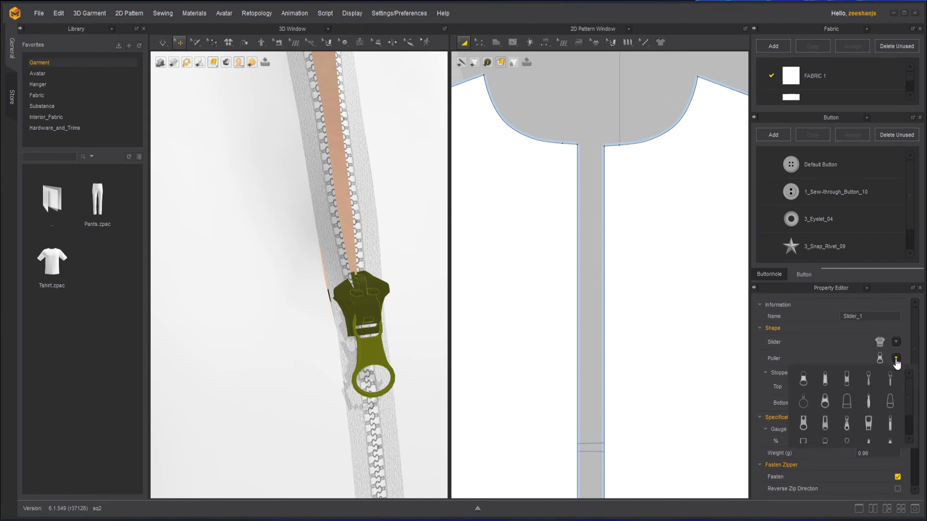
{"action": "left_click", "coordinate": [804, 401]}
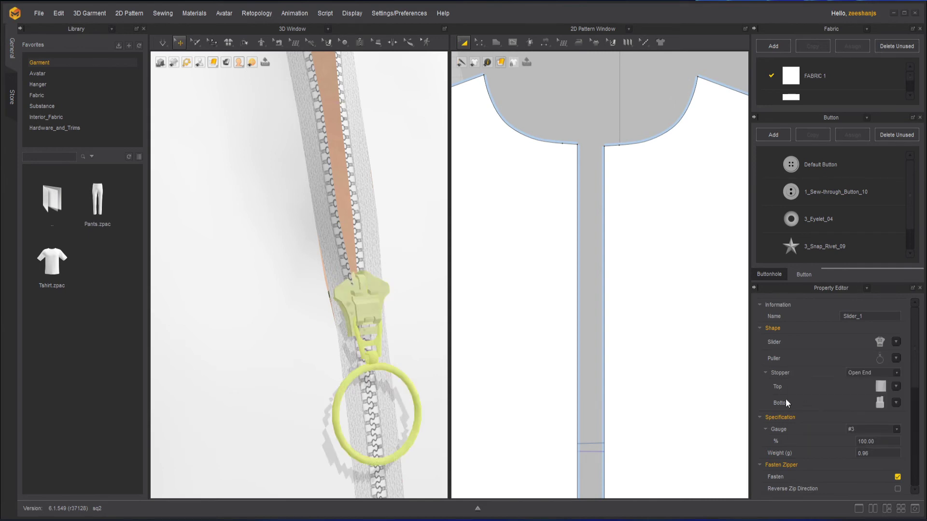
{"action": "left_click", "coordinate": [554, 126]}
{"action": "scroll", "coordinate": [377, 314], "scroll_direction": "down", "scroll_amount": 10}
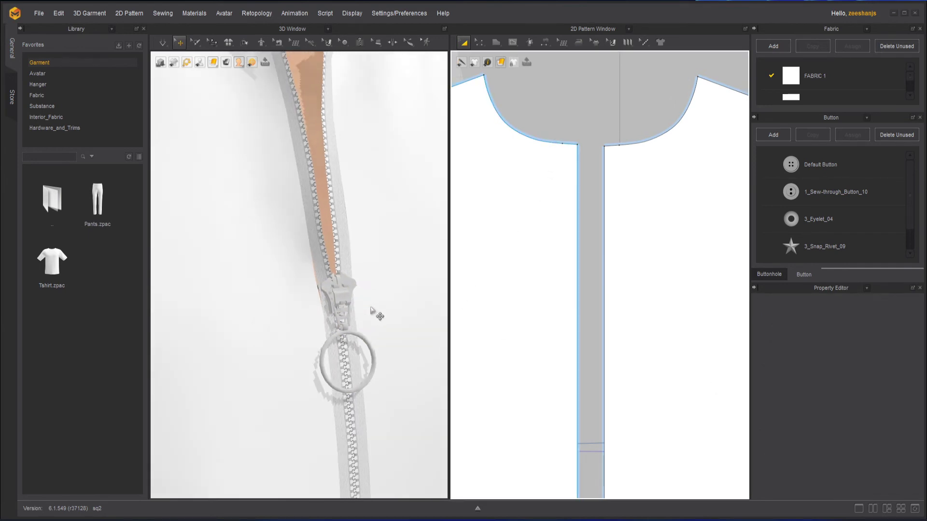
{"action": "scroll", "coordinate": [385, 391], "scroll_direction": "down", "scroll_amount": 3}
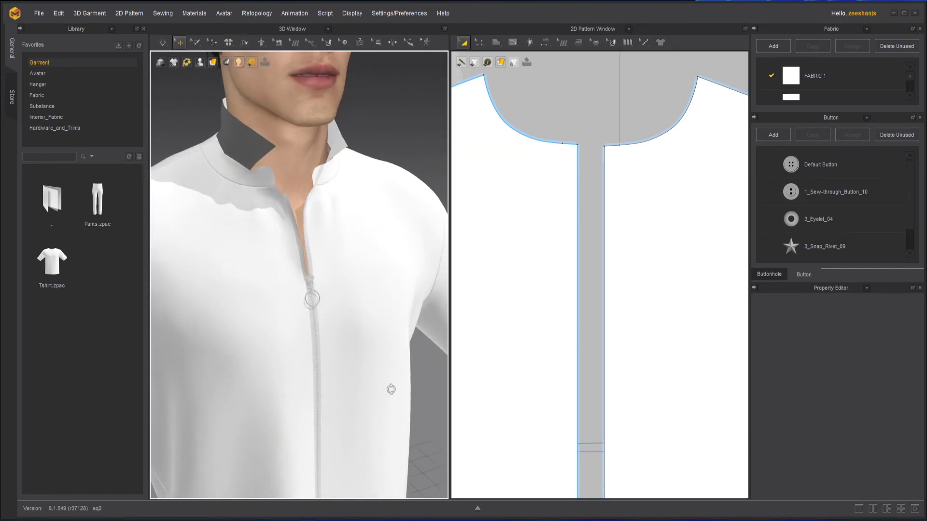
{"action": "scroll", "coordinate": [383, 295], "scroll_direction": "up", "scroll_amount": 8}
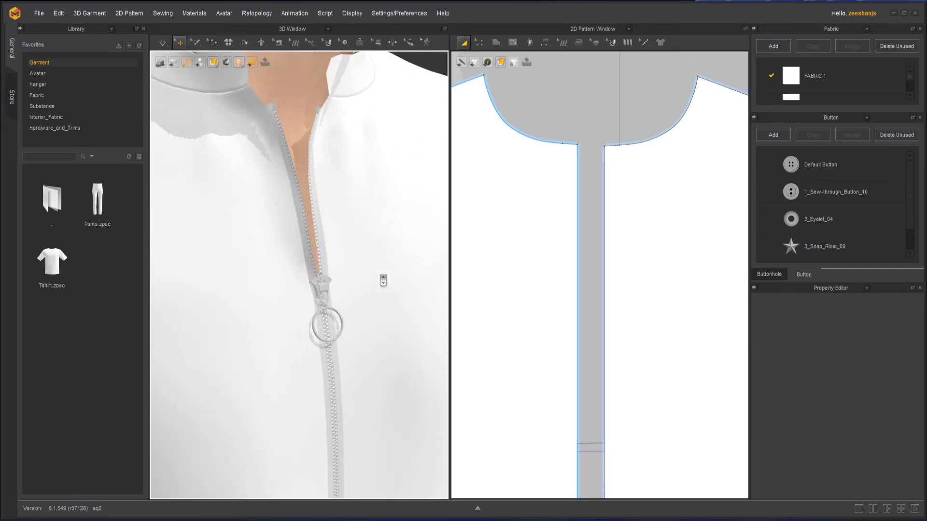
- Slide the zipper's slider further down the chest and simulate the shirt so the front opens down to it
{"action": "left_click", "coordinate": [328, 284]}
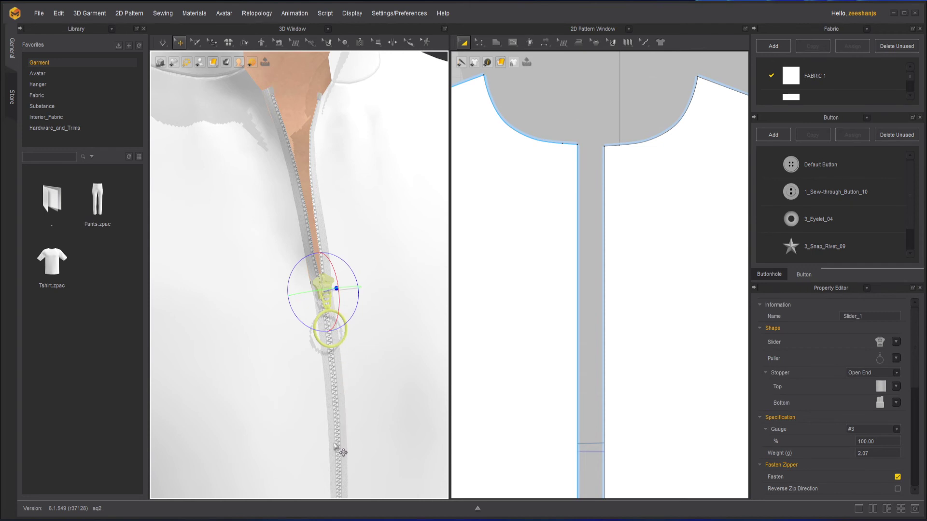
{"action": "left_click_drag", "start_coordinate": [335, 291], "coordinate": [369, 459]}
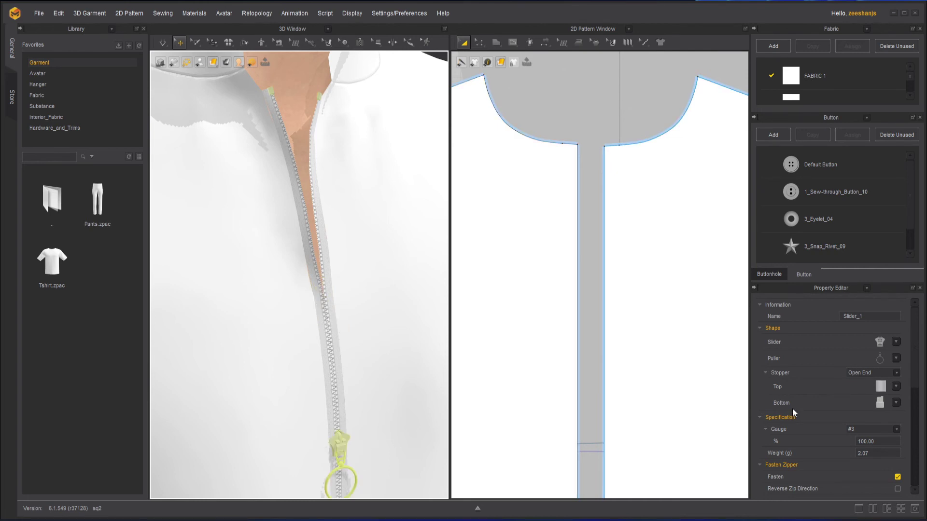
{"action": "left_click", "coordinate": [162, 42]}
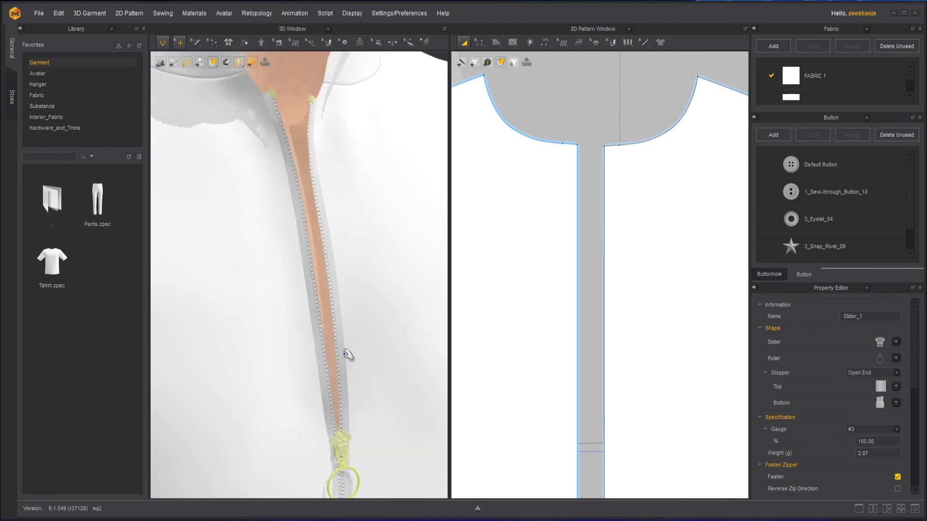
{"action": "scroll", "coordinate": [339, 317], "scroll_direction": "down", "scroll_amount": 3}
{"action": "left_click", "coordinate": [162, 44]}
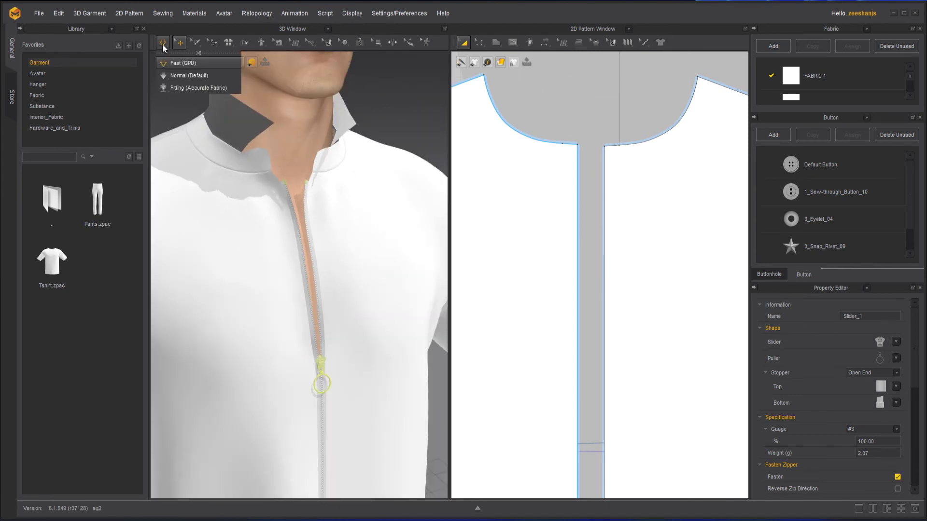
{"action": "left_click", "coordinate": [162, 44]}
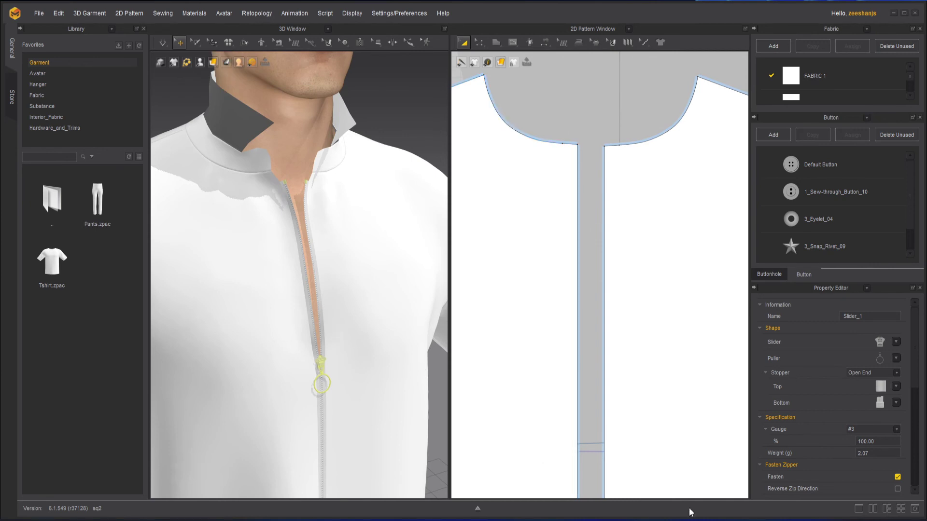
- Try gauges #8 and #10 on the zipper slider and return the gauge to #3
{"action": "scroll", "coordinate": [846, 461], "scroll_direction": "down", "scroll_amount": 2}
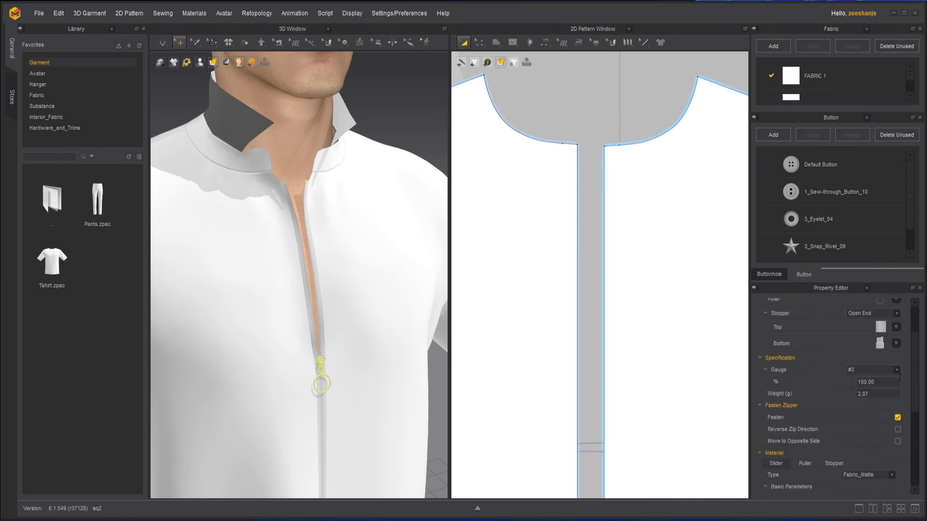
{"action": "left_click", "coordinate": [896, 370]}
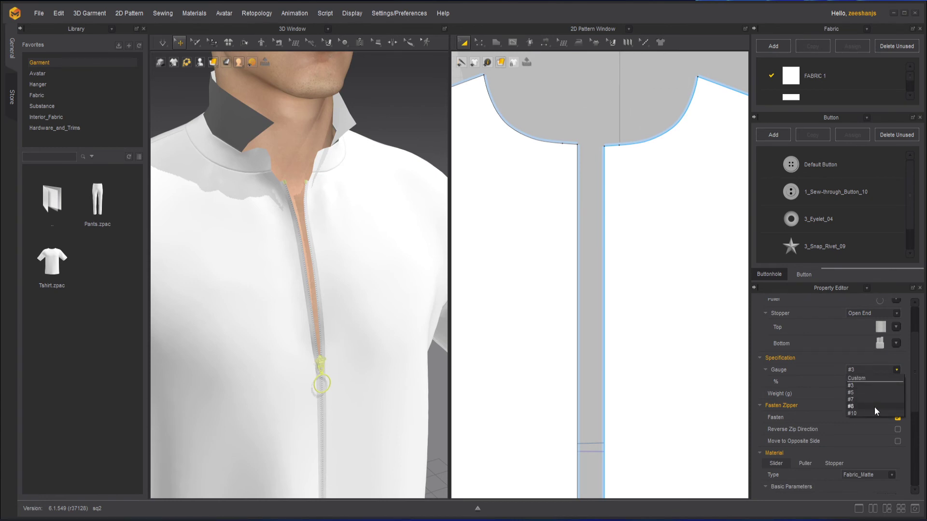
{"action": "left_click", "coordinate": [874, 407]}
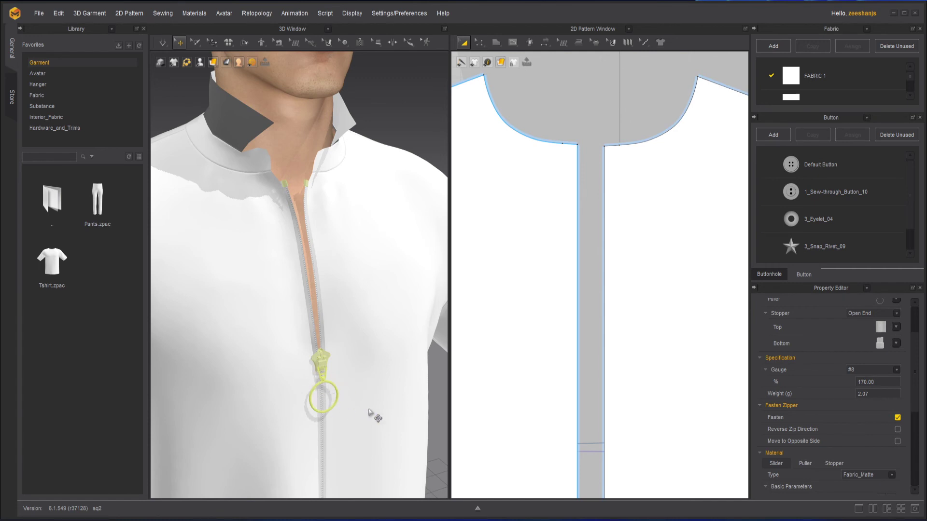
{"action": "scroll", "coordinate": [376, 417], "scroll_direction": "up", "scroll_amount": 2}
{"action": "left_click", "coordinate": [896, 370]}
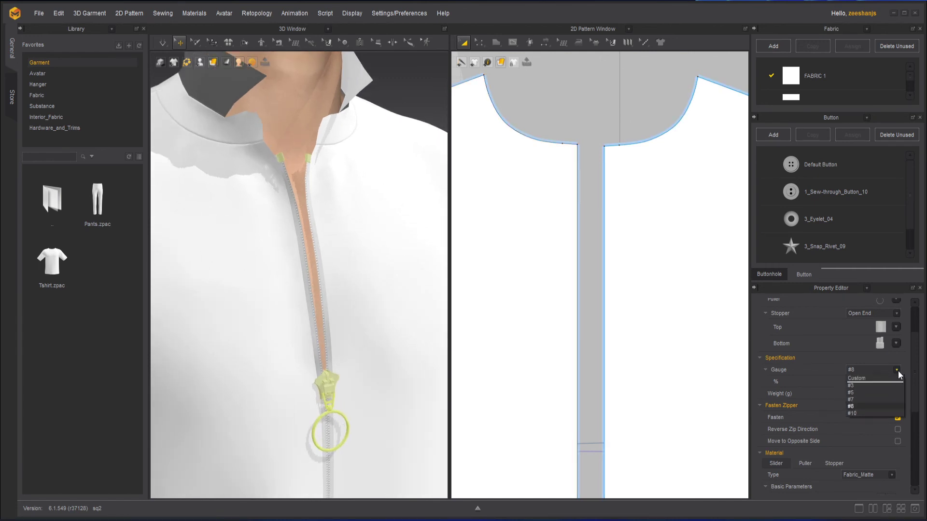
{"action": "left_click", "coordinate": [873, 412]}
{"action": "left_click", "coordinate": [896, 370]}
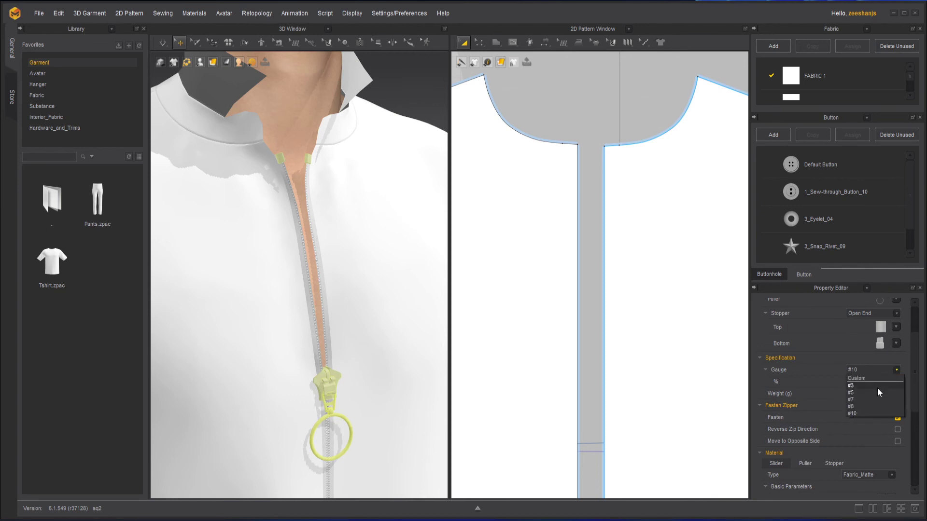
{"action": "left_click", "coordinate": [876, 388]}
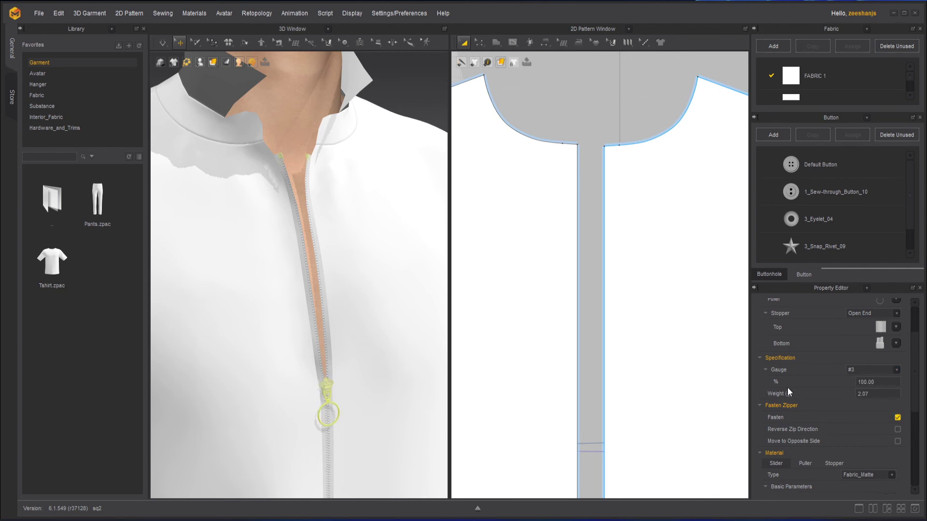
- Try a smaller custom size percentage on the slider and reset its gauge to #3
{"action": "double_click", "coordinate": [864, 382]}
{"action": "key", "text": "Return"}
{"action": "left_click_drag", "start_coordinate": [871, 382], "coordinate": [832, 377]}
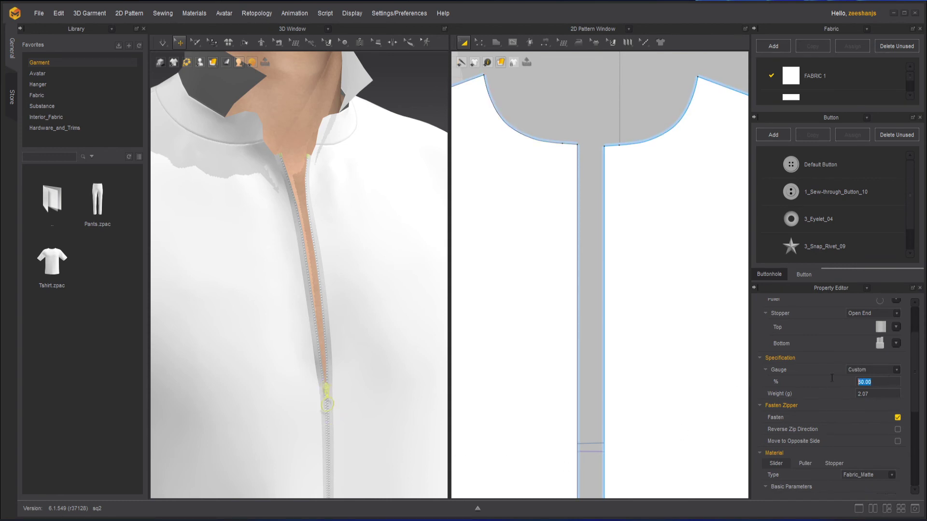
{"action": "left_click", "coordinate": [896, 369]}
{"action": "left_click", "coordinate": [879, 388]}
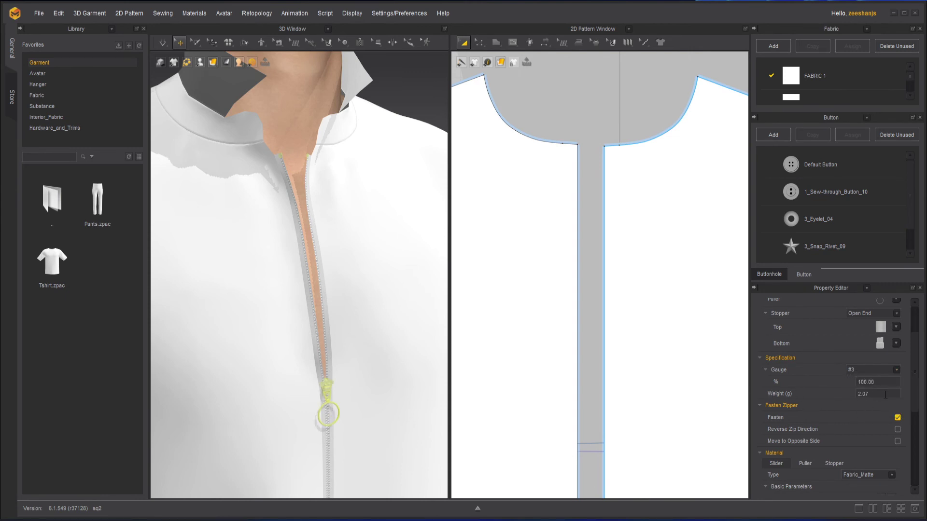
- Test a slider weight of 20 g by simulating the shirt, stop the simulation and set the weight to 2 g
{"action": "left_click_drag", "start_coordinate": [885, 395], "coordinate": [854, 395]}
{"action": "type", "text": "20"}
{"action": "key", "text": "Return"}
{"action": "left_click", "coordinate": [162, 41]}
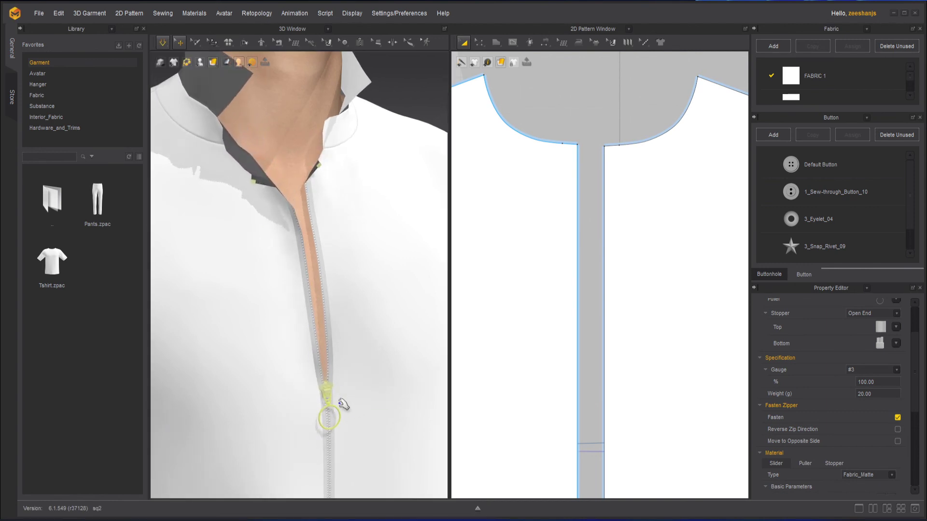
{"action": "scroll", "coordinate": [396, 420], "scroll_direction": "down", "scroll_amount": 5}
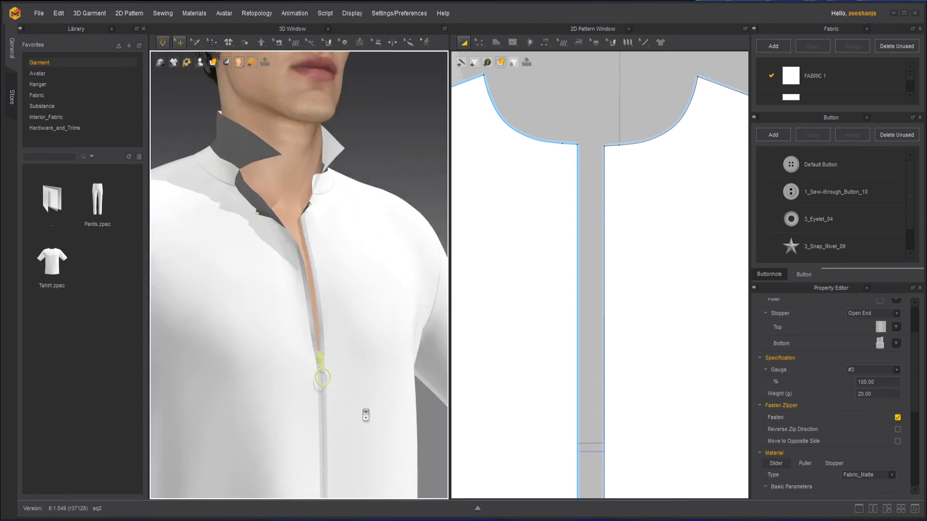
{"action": "scroll", "coordinate": [367, 415], "scroll_direction": "down", "scroll_amount": 5}
{"action": "scroll", "coordinate": [358, 348], "scroll_direction": "up", "scroll_amount": 8}
{"action": "scroll", "coordinate": [358, 348], "scroll_direction": "up", "scroll_amount": 10}
{"action": "key", "text": "space"}
{"action": "left_click", "coordinate": [228, 42]}
{"action": "left_click", "coordinate": [166, 43]}
{"action": "left_click_drag", "start_coordinate": [875, 395], "coordinate": [840, 393]}
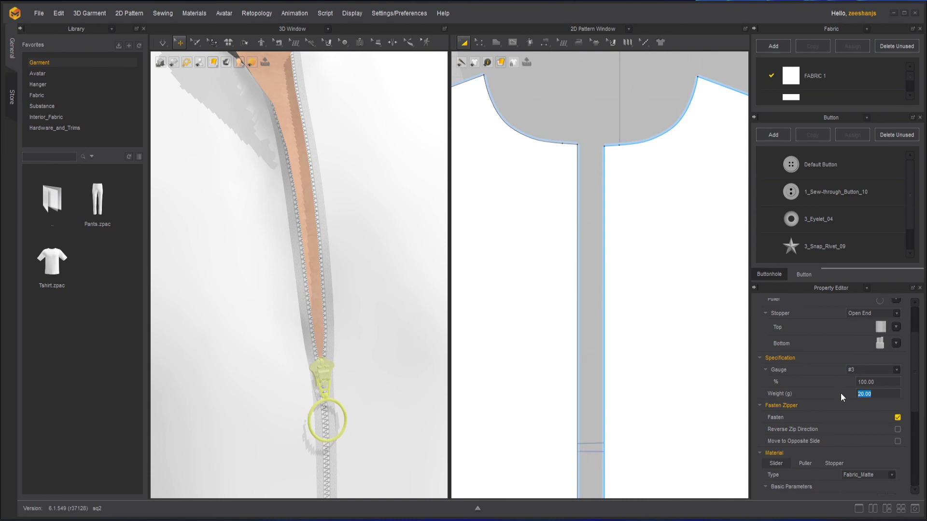
{"action": "key", "text": "Return"}
- Unfasten the zipper and simulate the shirt so the front falls open, stopping the simulation once it has
{"action": "scroll", "coordinate": [844, 404], "scroll_direction": "down", "scroll_amount": 3}
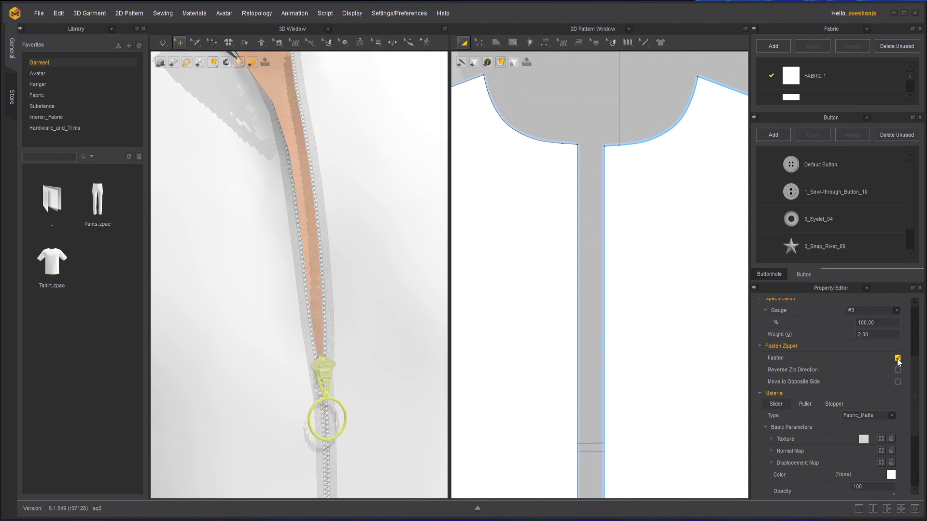
{"action": "left_click", "coordinate": [898, 358]}
{"action": "left_click", "coordinate": [165, 44]}
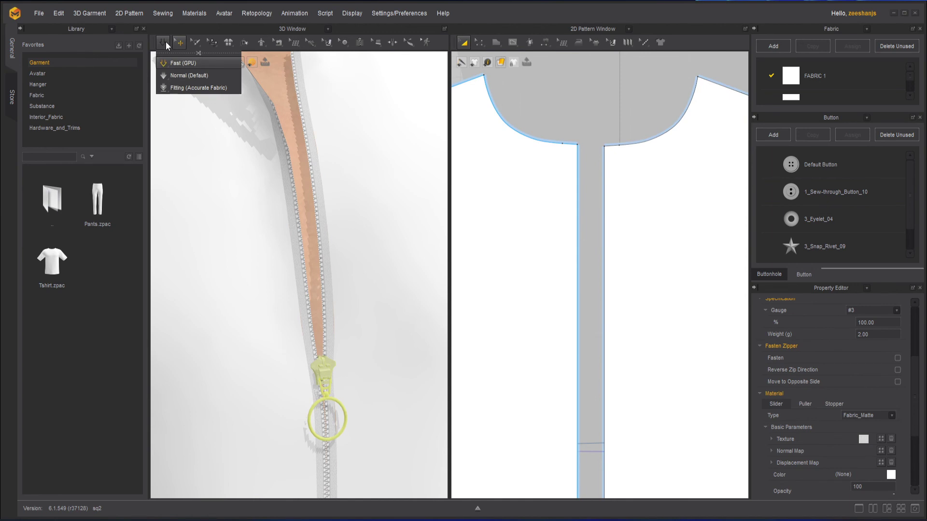
{"action": "left_click", "coordinate": [165, 43]}
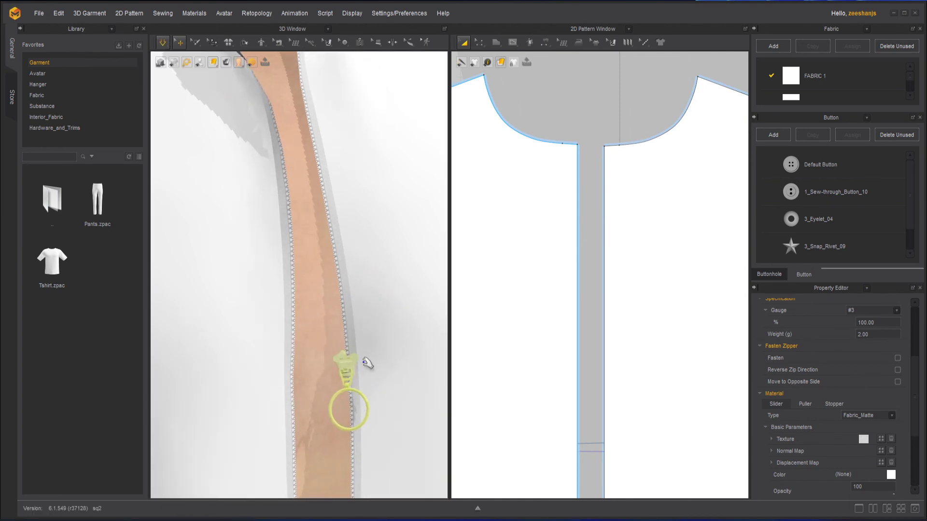
{"action": "scroll", "coordinate": [370, 368], "scroll_direction": "down", "scroll_amount": 5}
{"action": "scroll", "coordinate": [379, 379], "scroll_direction": "down", "scroll_amount": 3}
{"action": "scroll", "coordinate": [329, 306], "scroll_direction": "up", "scroll_amount": 5}
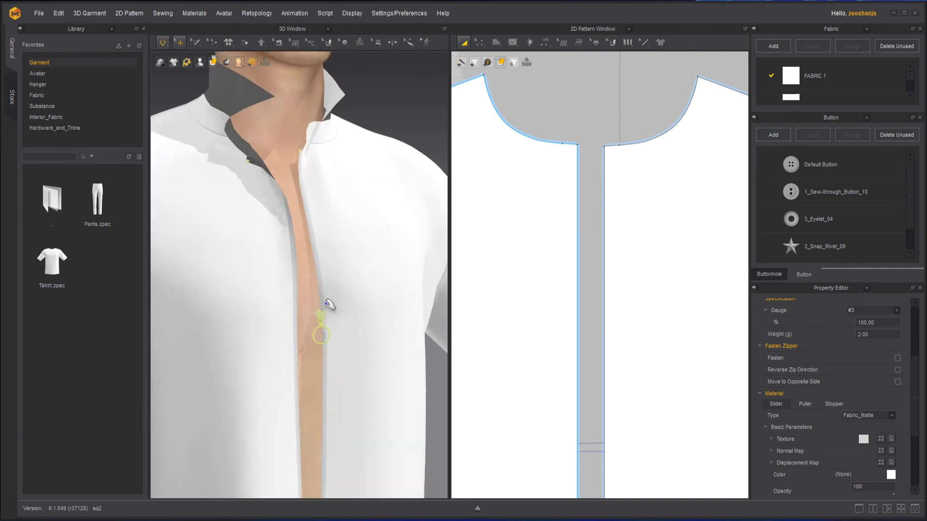
{"action": "left_click", "coordinate": [163, 42]}
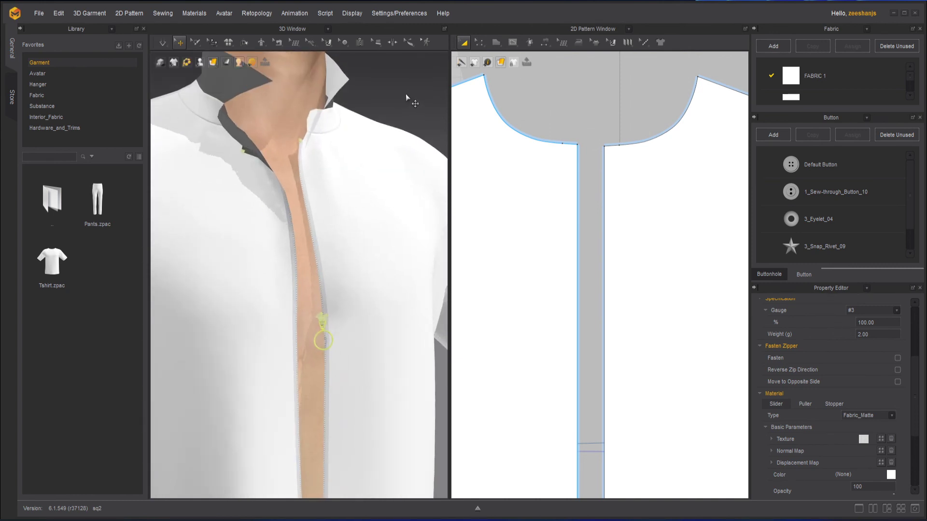
- Undo the simulated opening of the shirt front and fasten the zipper again
{"action": "key", "text": "ctrl+z"}
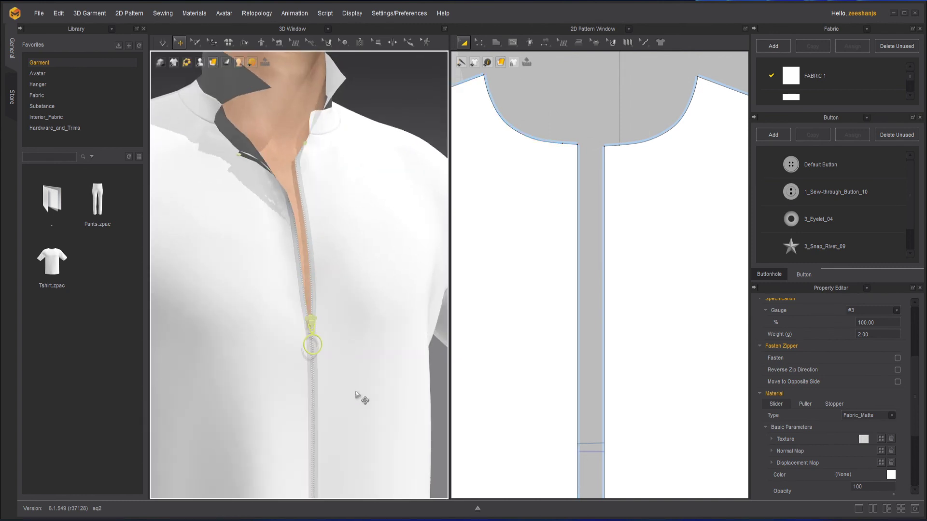
{"action": "scroll", "coordinate": [359, 397], "scroll_direction": "up", "scroll_amount": 2}
{"action": "left_click", "coordinate": [898, 358]}
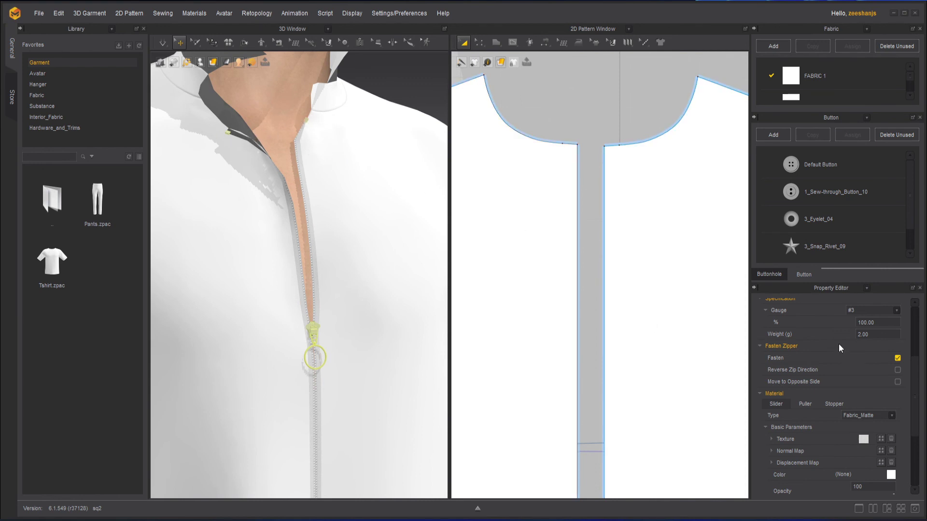
- Try Reverse Zip Direction and Move to Opposite Side on the slider, switching both off again
{"action": "left_click", "coordinate": [898, 370]}
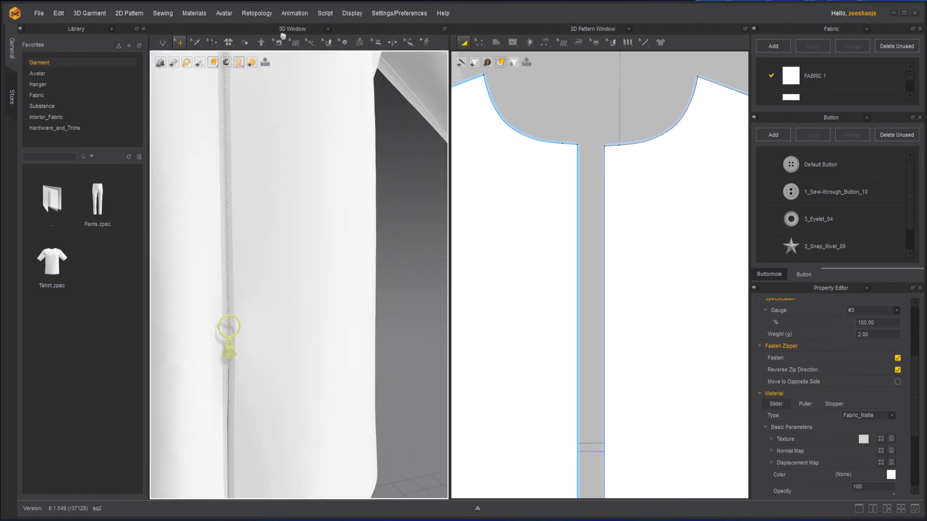
{"action": "middle_click_drag", "start_coordinate": [240, 339], "coordinate": [301, 200]}
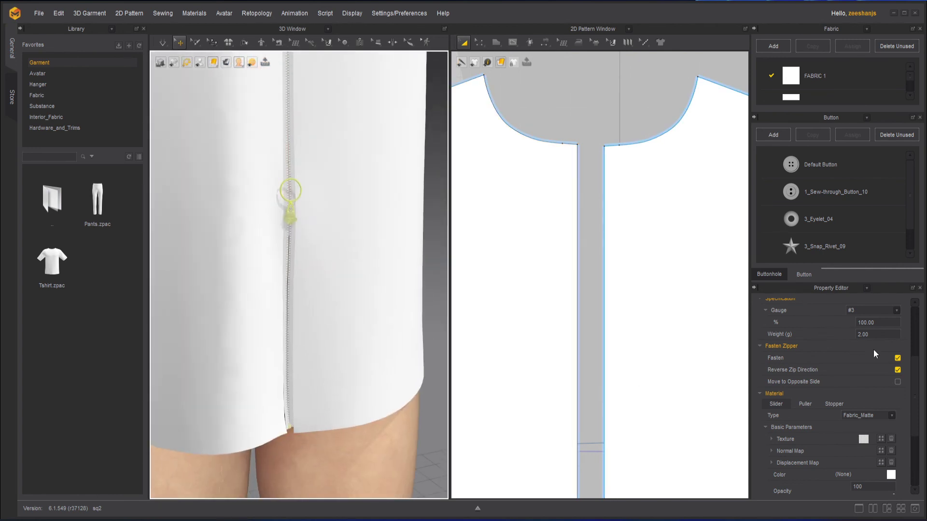
{"action": "left_click", "coordinate": [897, 370]}
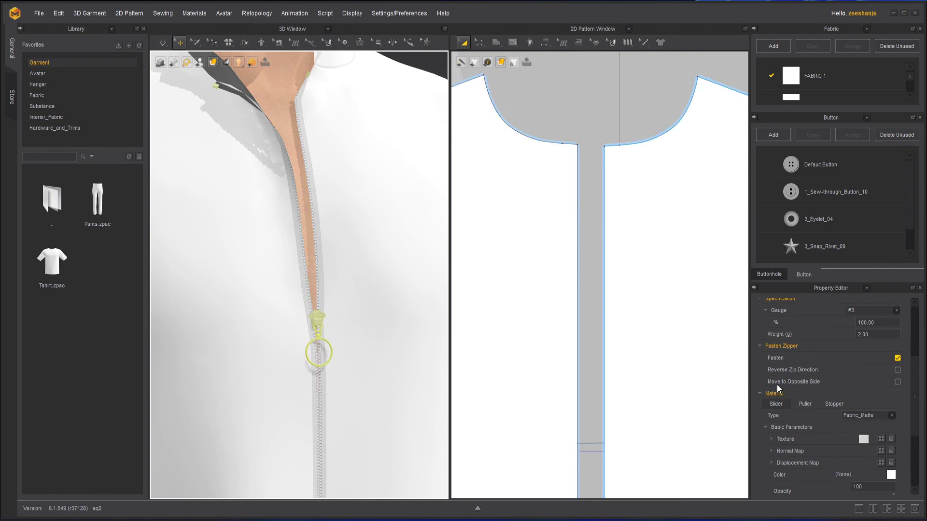
{"action": "left_click", "coordinate": [898, 382]}
{"action": "left_click", "coordinate": [898, 381]}
- Examine the slider's material and reflection parameters and the zipped shirt as a whole, leaving the slider deselected
{"action": "left_click_drag", "start_coordinate": [913, 406], "coordinate": [918, 439]}
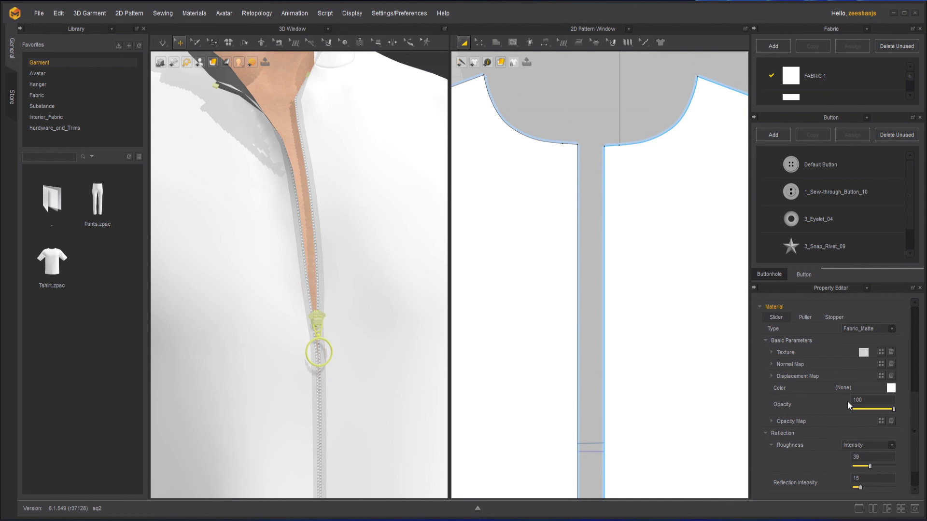
{"action": "scroll", "coordinate": [920, 436], "scroll_direction": "down", "scroll_amount": 1}
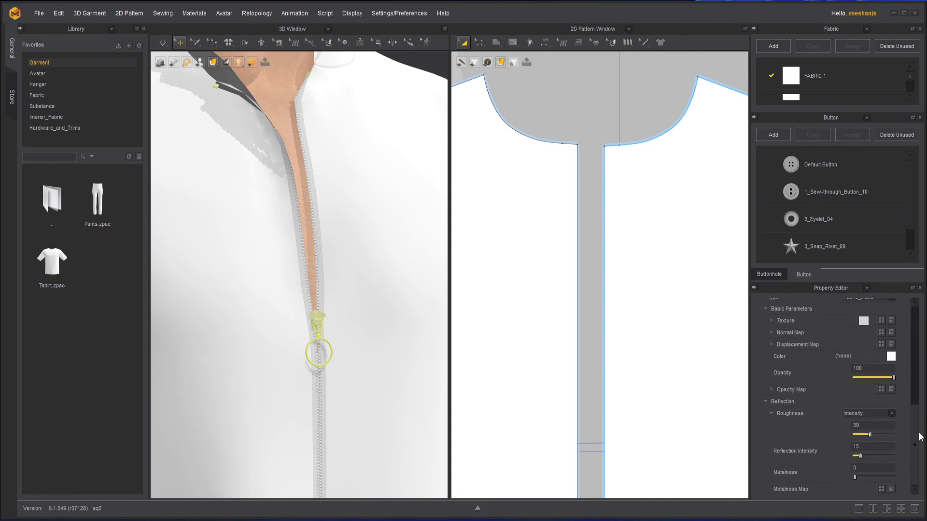
{"action": "scroll", "coordinate": [831, 363], "scroll_direction": "up", "scroll_amount": 2}
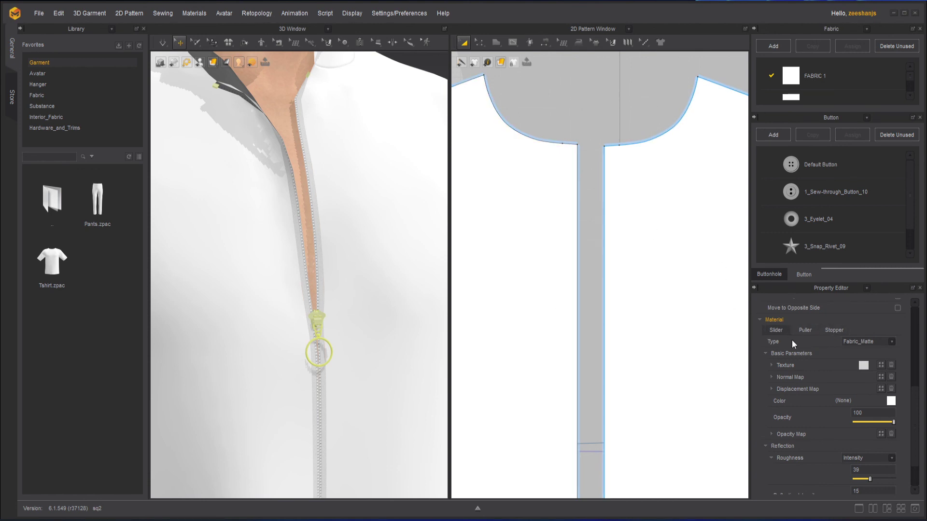
{"action": "scroll", "coordinate": [304, 233], "scroll_direction": "down", "scroll_amount": 5}
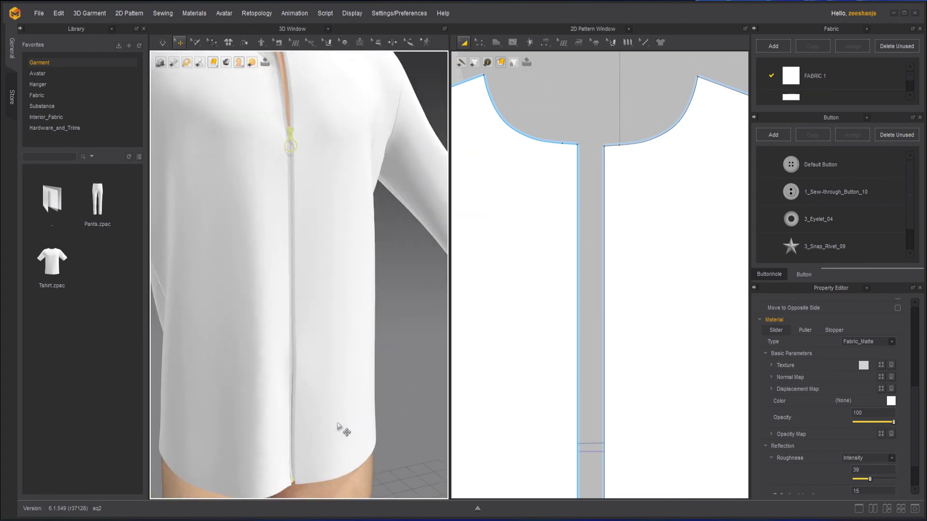
{"action": "scroll", "coordinate": [336, 421], "scroll_direction": "down", "scroll_amount": 5}
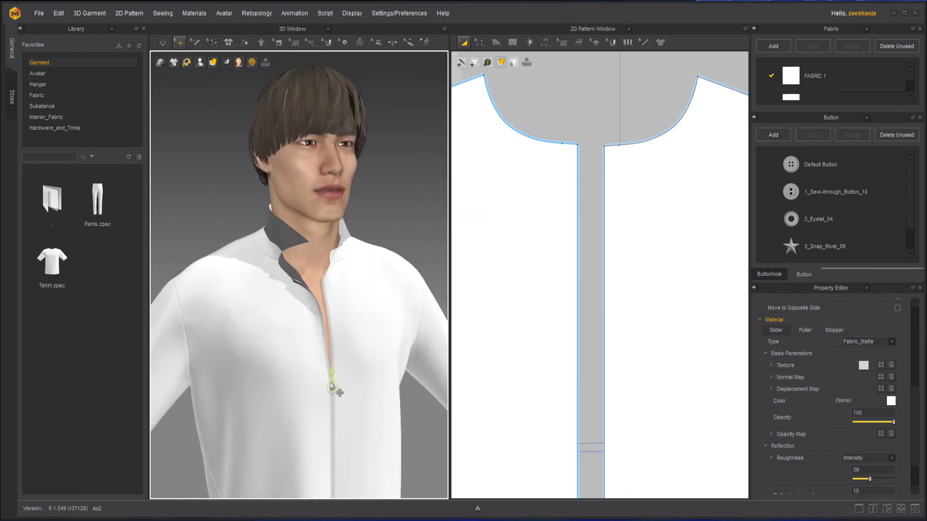
{"action": "scroll", "coordinate": [377, 388], "scroll_direction": "up", "scroll_amount": 3}
{"action": "left_click", "coordinate": [418, 194]}
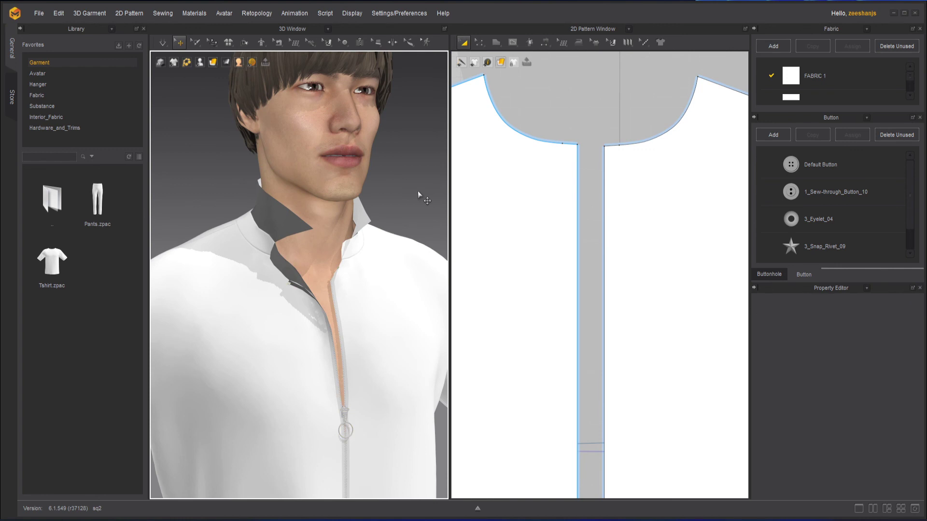
{"action": "scroll", "coordinate": [418, 202], "scroll_direction": "down", "scroll_amount": 5}
{"action": "right_click_drag", "start_coordinate": [371, 363], "coordinate": [368, 370]}
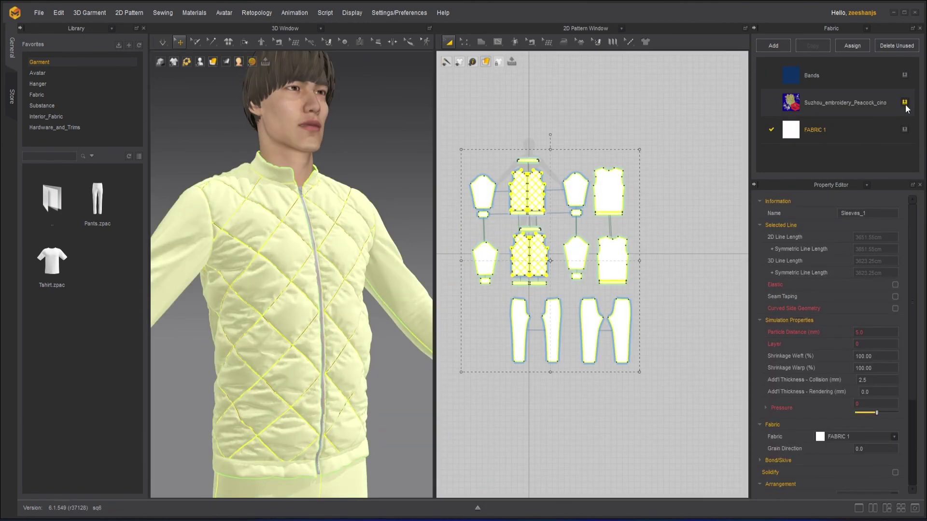
- Assign the Suzhou embroidery peacock fabric to all selected garment patterns and show the library's avatar items
{"action": "left_click", "coordinate": [904, 103]}
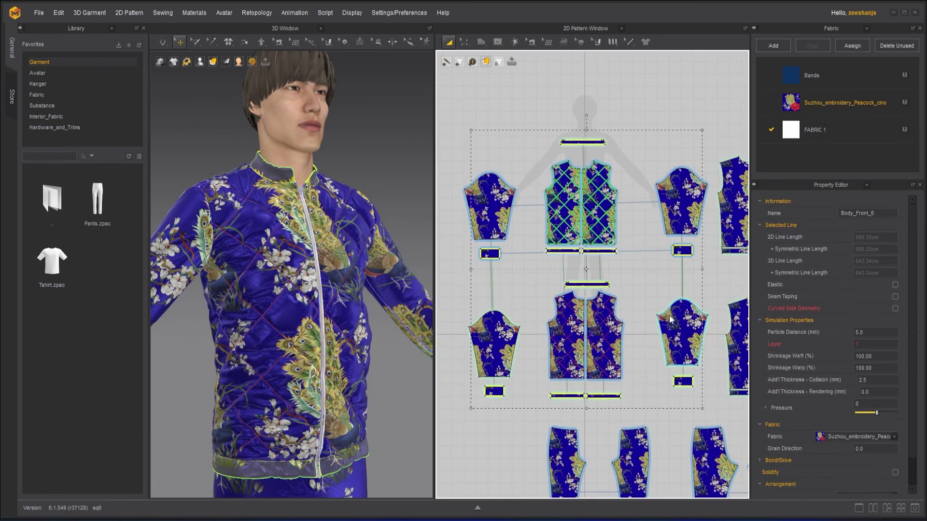
{"action": "left_click", "coordinate": [39, 73]}
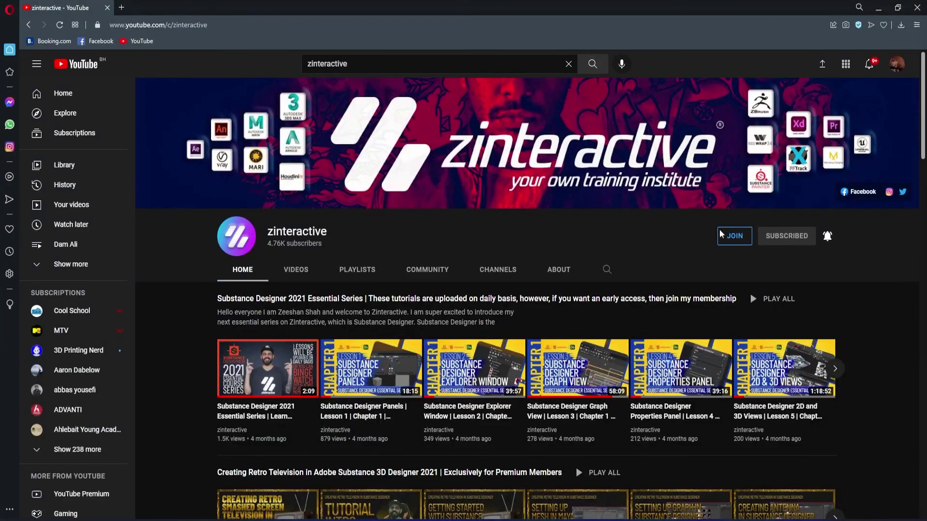
- Switch to the zinteractive YouTube channel and open its membership levels
{"action": "left_click", "coordinate": [744, 235]}
{"action": "left_click", "coordinate": [386, 349]}
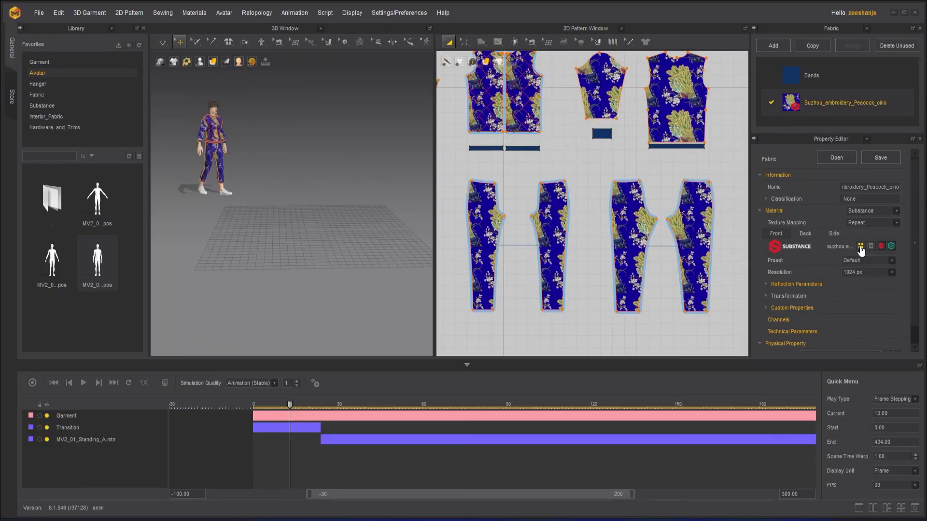
- Open a different Substance file for the front material of the Suzhou embroidery peacock fabric
{"action": "left_click", "coordinate": [860, 247]}
{"action": "left_click", "coordinate": [277, 155]}
{"action": "left_click", "coordinate": [500, 320]}
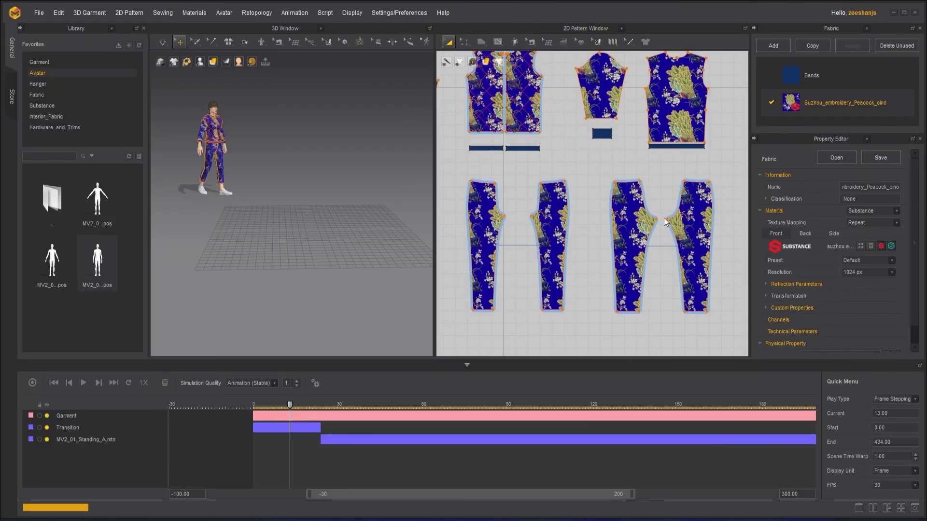
- Assign the Floral2 fabric to the four trouser pattern pieces
{"action": "left_click", "coordinate": [458, 279]}
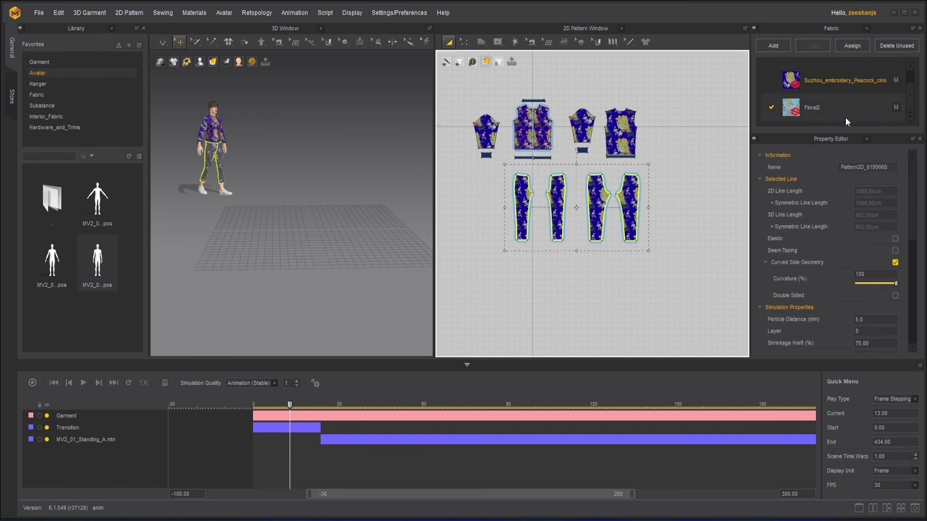
{"action": "left_click", "coordinate": [452, 138]}
{"action": "left_click", "coordinate": [513, 155], "text": "shift"}
{"action": "left_click", "coordinate": [545, 153], "text": "shift"}
{"action": "left_click", "coordinate": [611, 153], "text": "shift"}
{"action": "left_click", "coordinate": [676, 157], "text": "shift"}
{"action": "left_click", "coordinate": [897, 107]}
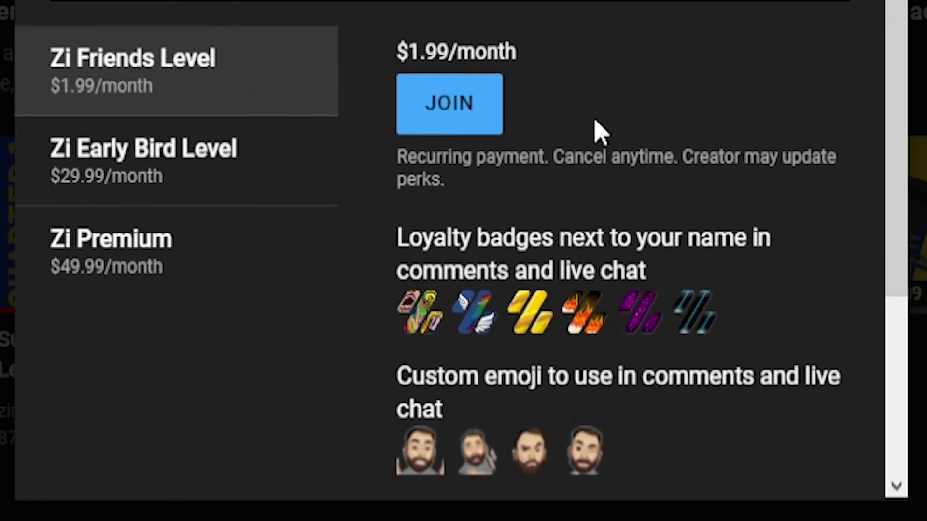